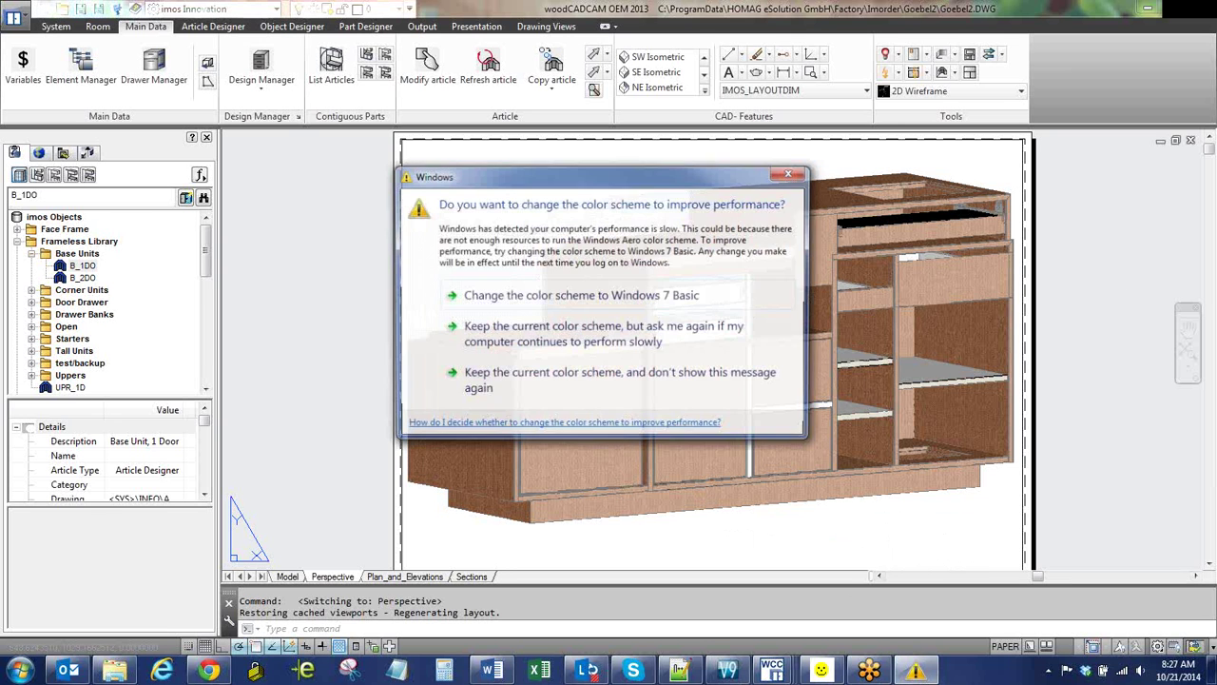
- Close the Windows 'change the color scheme' prompt covering the Goebel2 cabinet perspective
{"action": "left_click", "coordinate": [795, 174]}
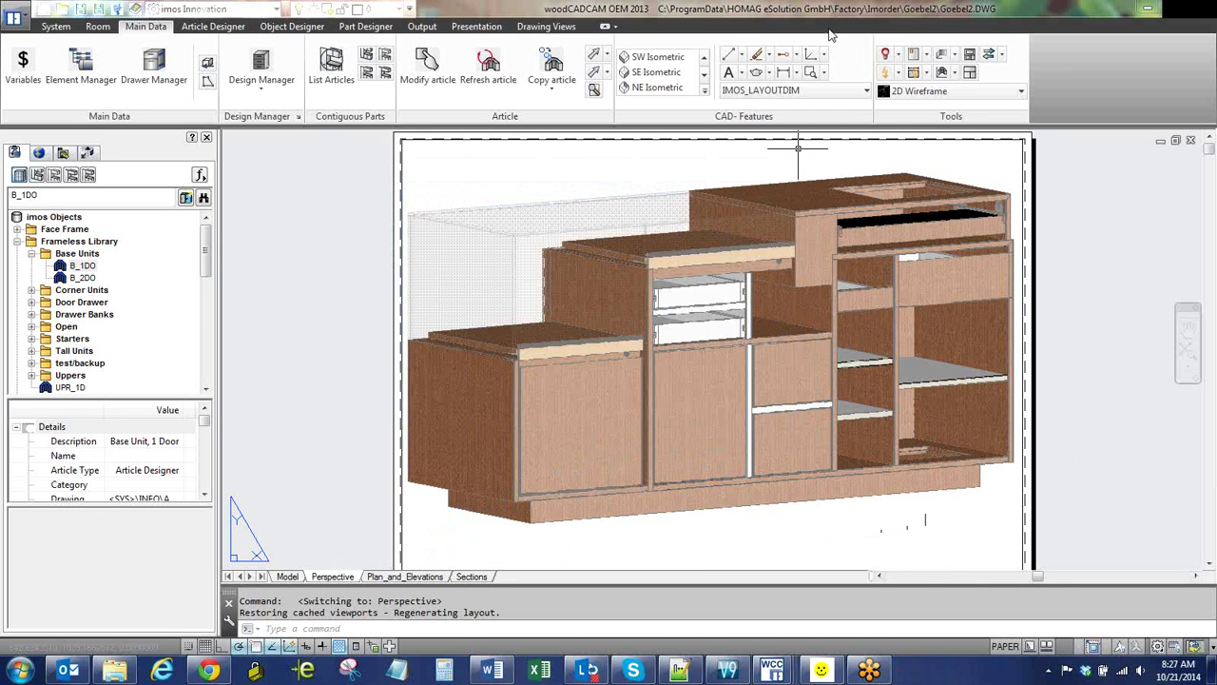
- Leave the visual style unchanged and switch through Plan_and_Elevations and Sections to the Model wireframe
{"action": "left_click", "coordinate": [909, 93]}
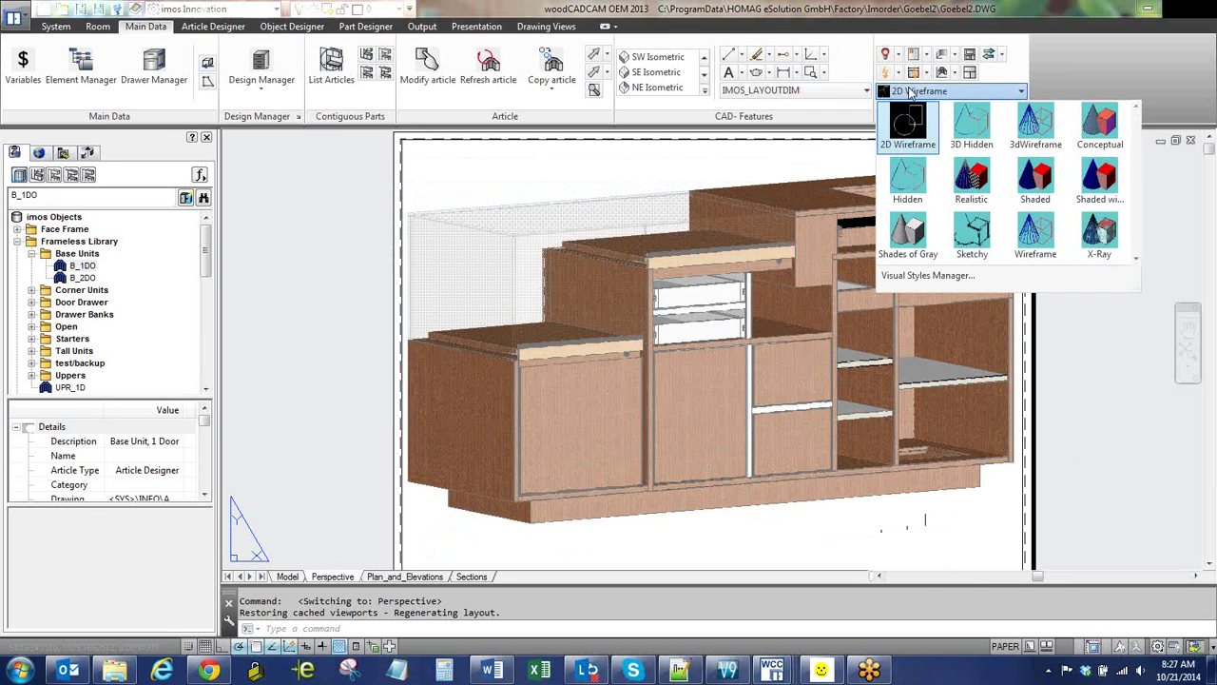
{"action": "left_click", "coordinate": [961, 92]}
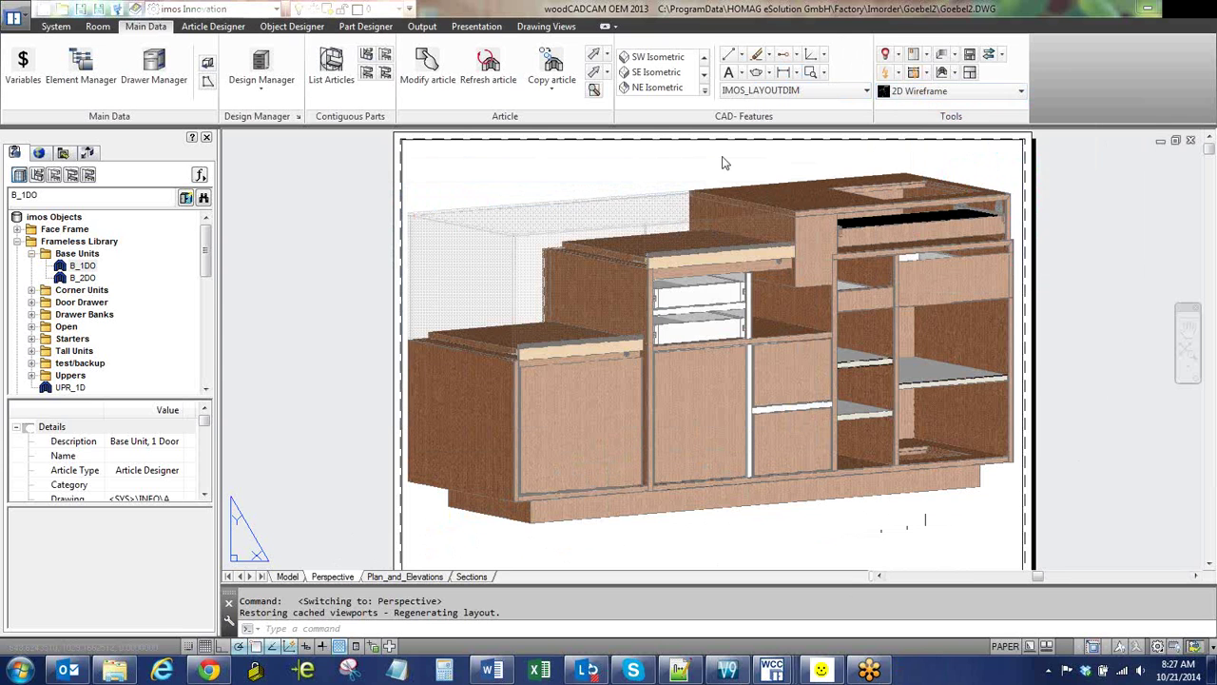
{"action": "left_click", "coordinate": [419, 578]}
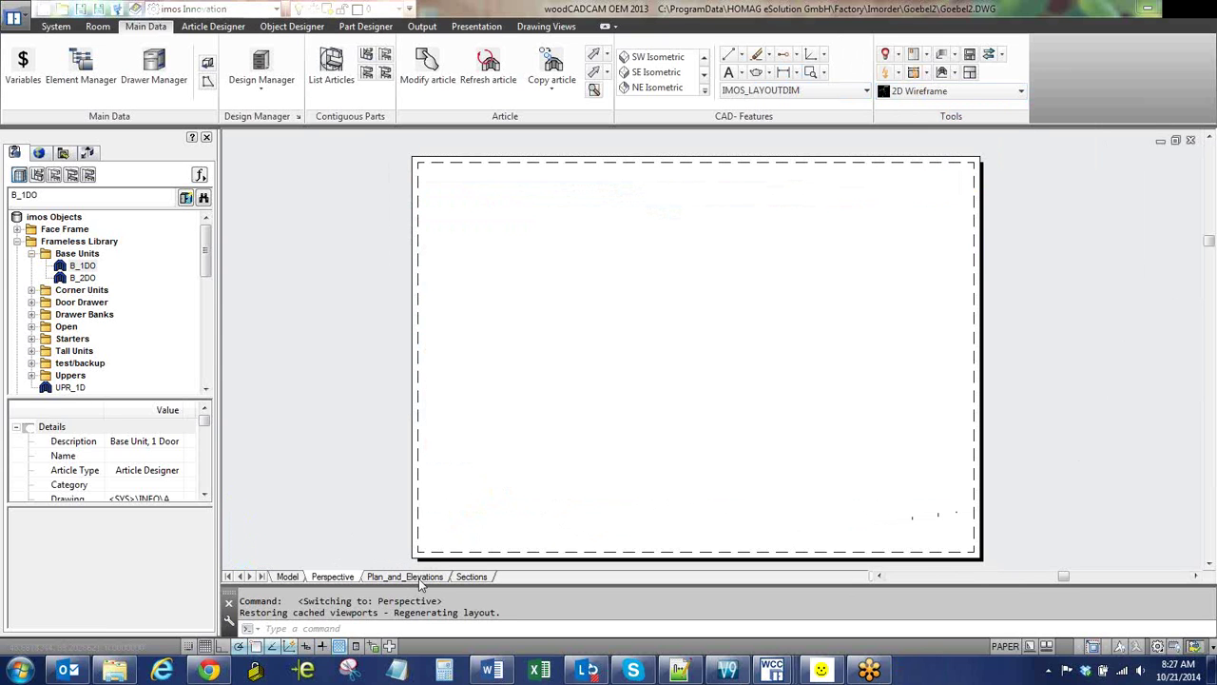
{"action": "left_click", "coordinate": [480, 578]}
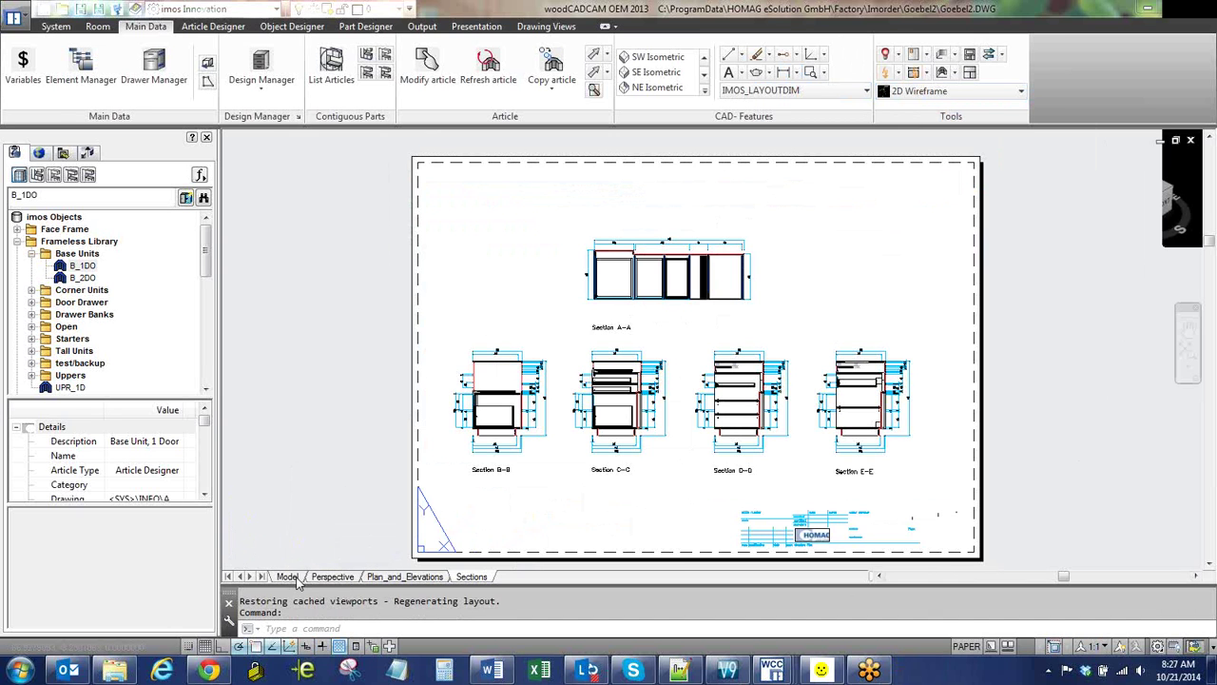
{"action": "left_click", "coordinate": [293, 577]}
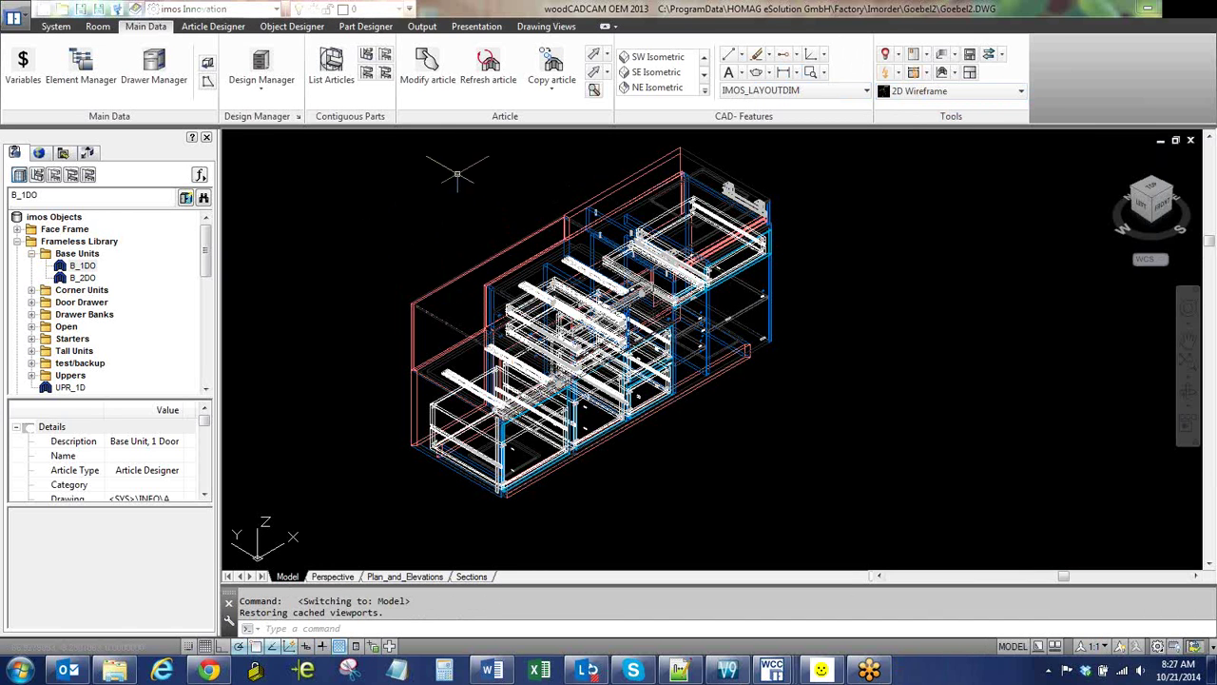
- Pick the cabinet with Modify article to load it into the Article Designer
{"action": "left_click", "coordinate": [428, 66]}
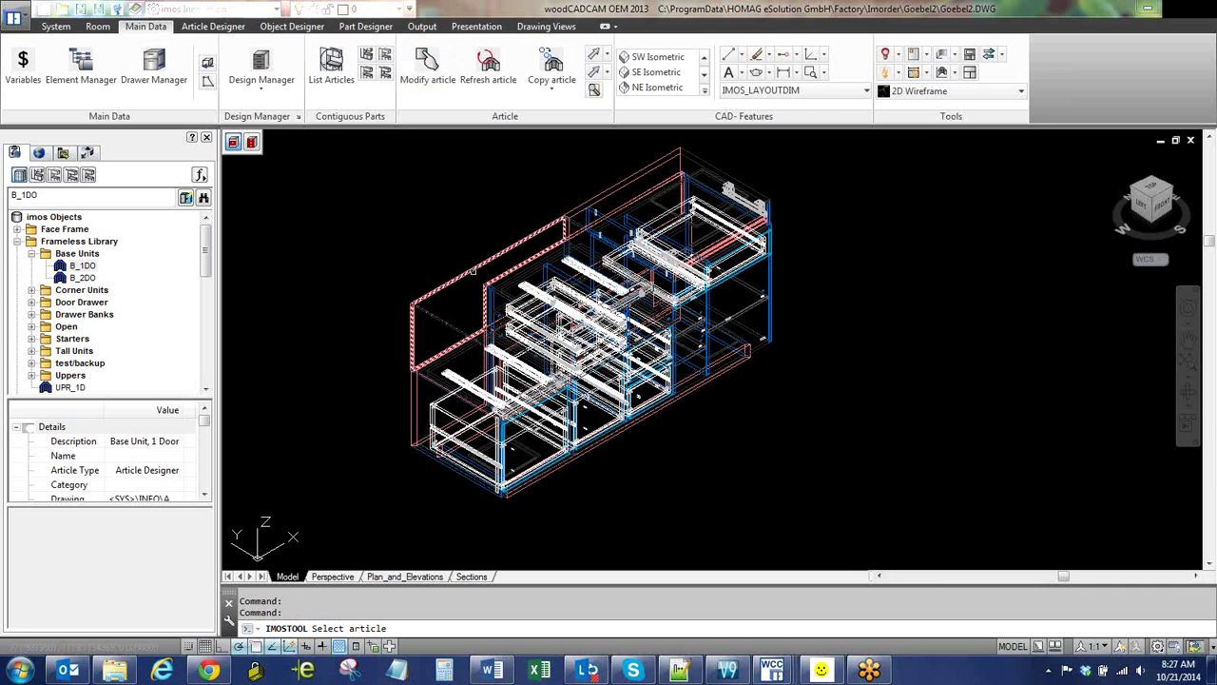
{"action": "left_click", "coordinate": [473, 270]}
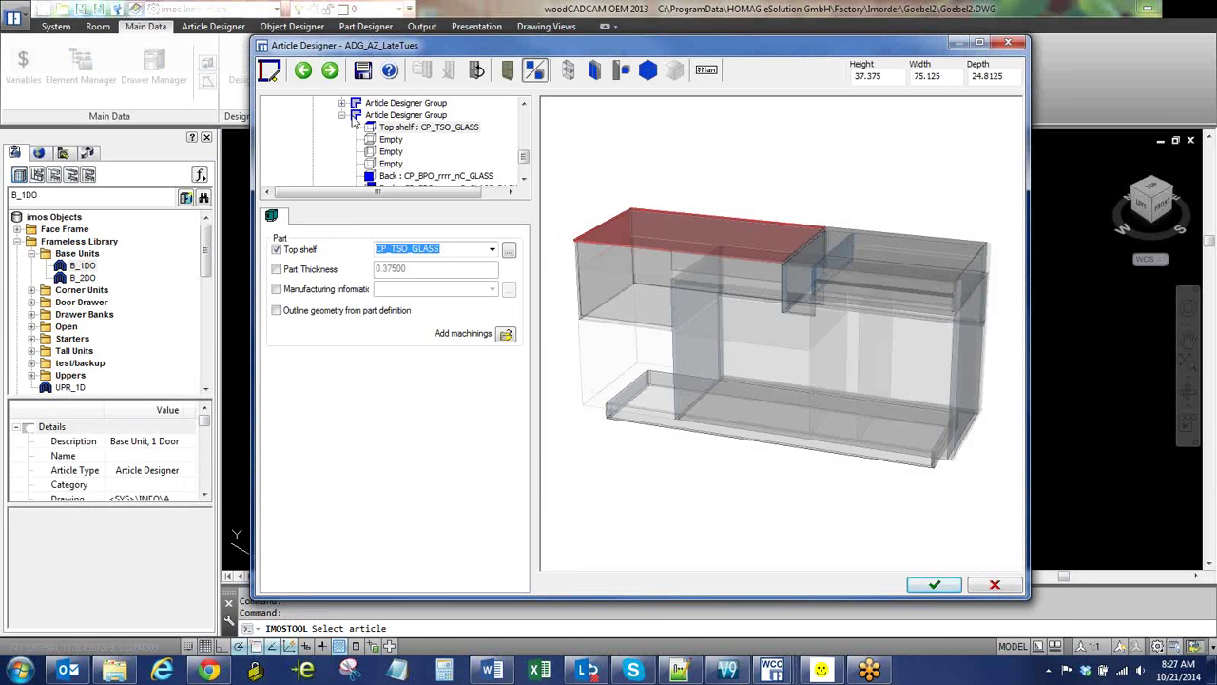
{"action": "left_click", "coordinate": [524, 165]}
{"action": "left_click", "coordinate": [524, 165]}
{"action": "left_click", "coordinate": [525, 166]}
{"action": "scroll", "coordinate": [524, 165], "scroll_direction": "up", "scroll_amount": 3}
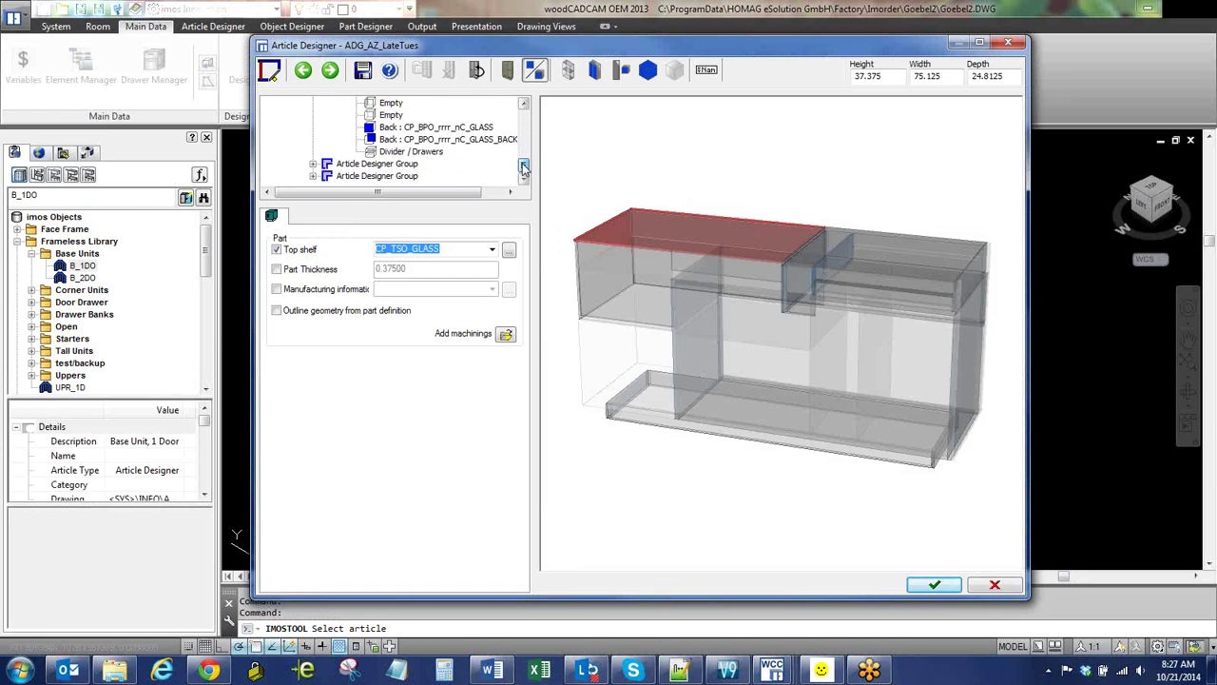
- In the ADG_AZ_LateTues tree, expand Article Designer Group and select Divider / Drawers
{"action": "key", "text": "Down"}
{"action": "key", "text": "Down"}
{"action": "key", "text": "Down"}
{"action": "key", "text": "Down"}
{"action": "key", "text": "Down"}
{"action": "key", "text": "Down"}
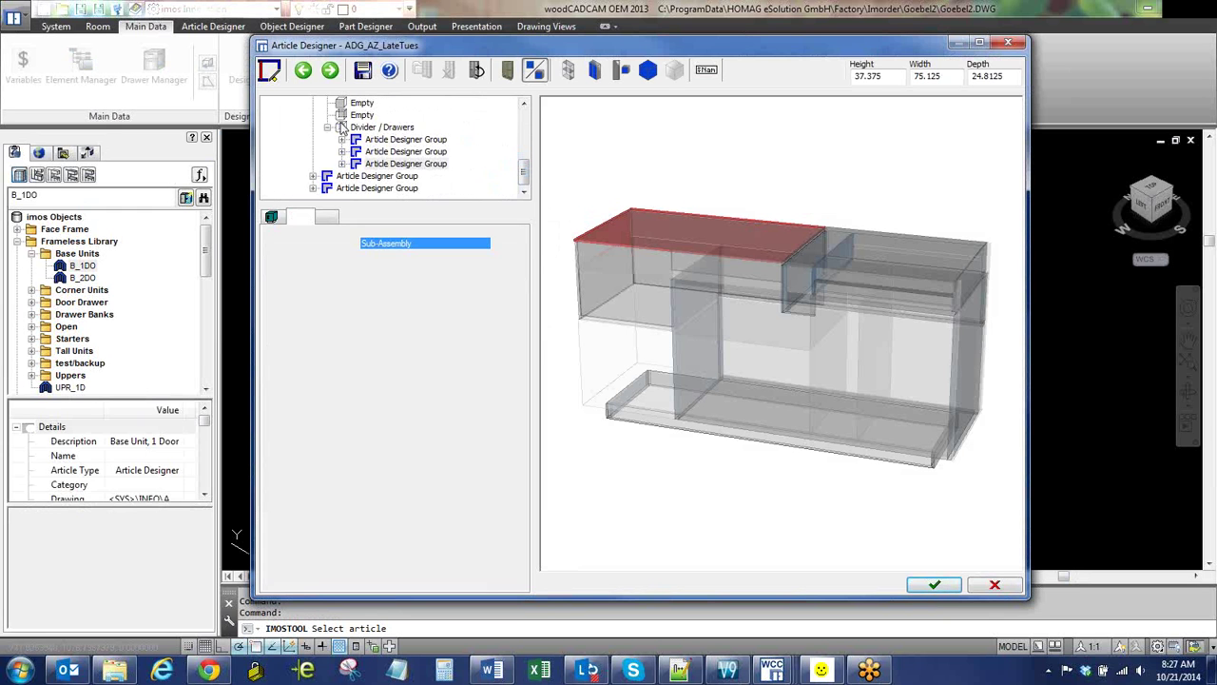
{"action": "key", "text": "Down"}
{"action": "key", "text": "Down"}
{"action": "key", "text": "Down"}
{"action": "key", "text": "Down"}
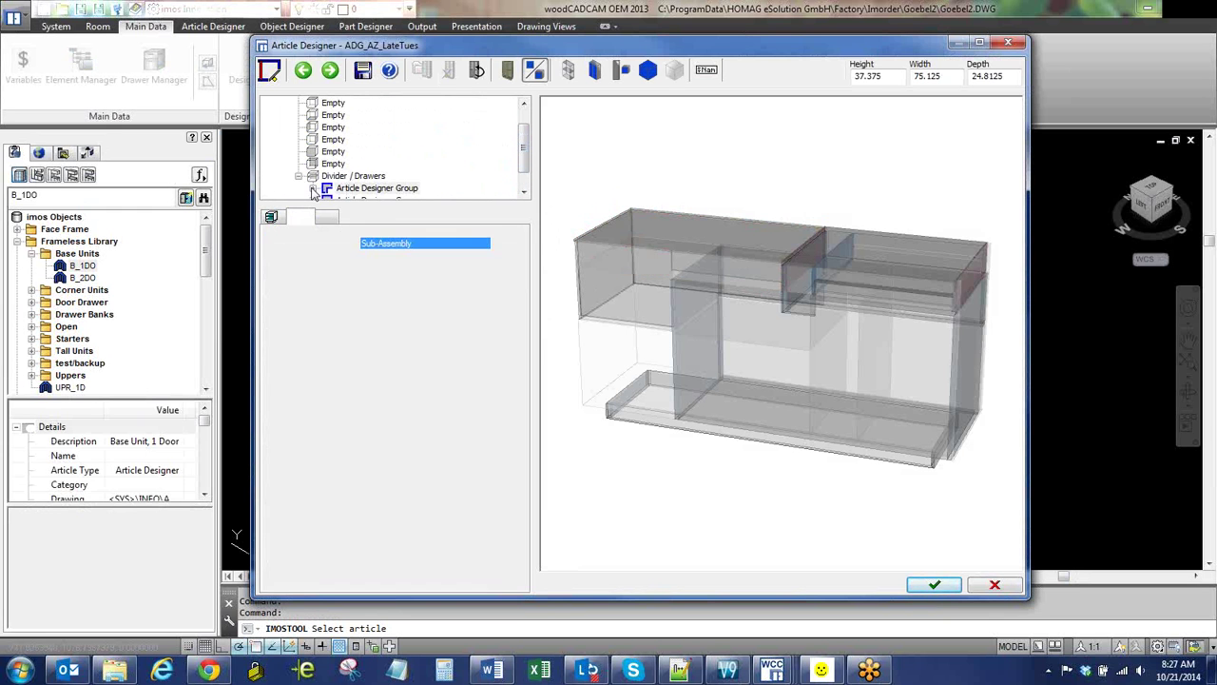
{"action": "left_click", "coordinate": [284, 101]}
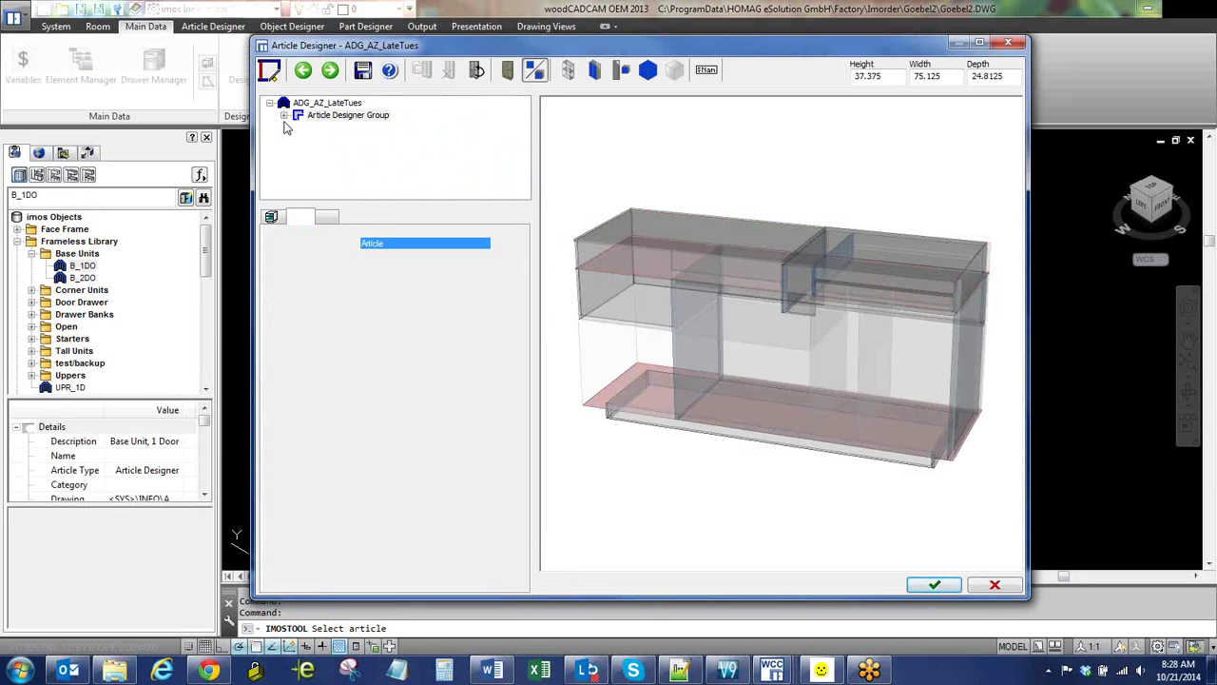
{"action": "left_click", "coordinate": [314, 105]}
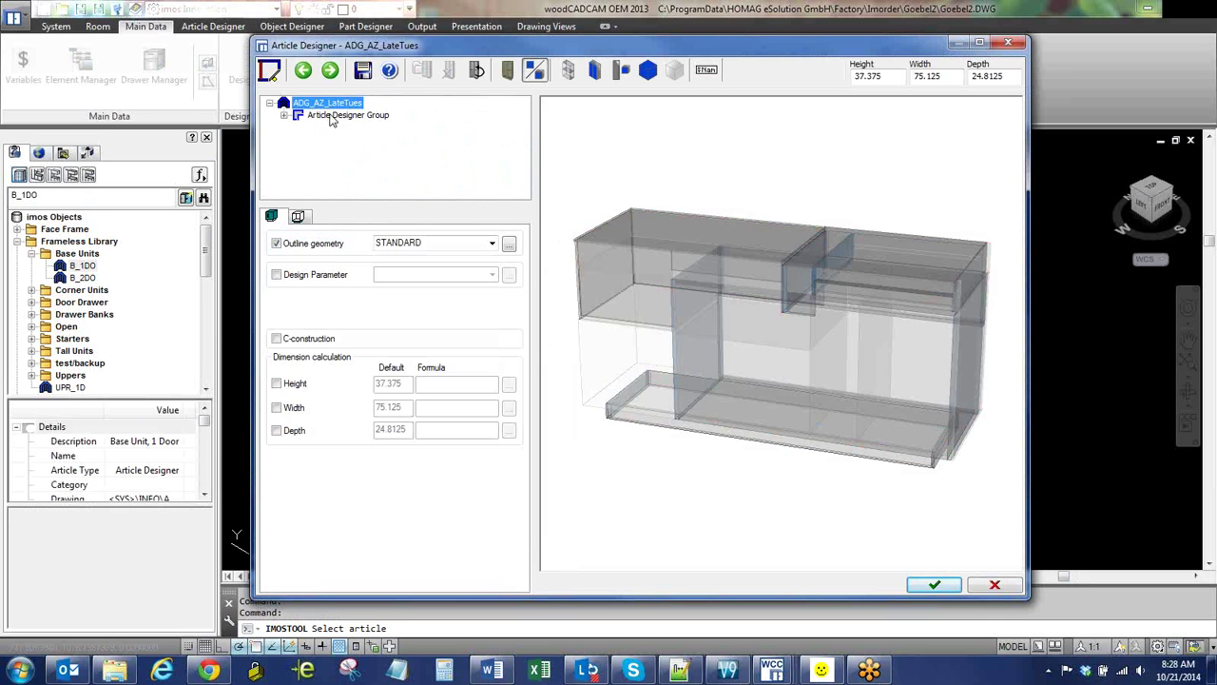
{"action": "left_click", "coordinate": [342, 115]}
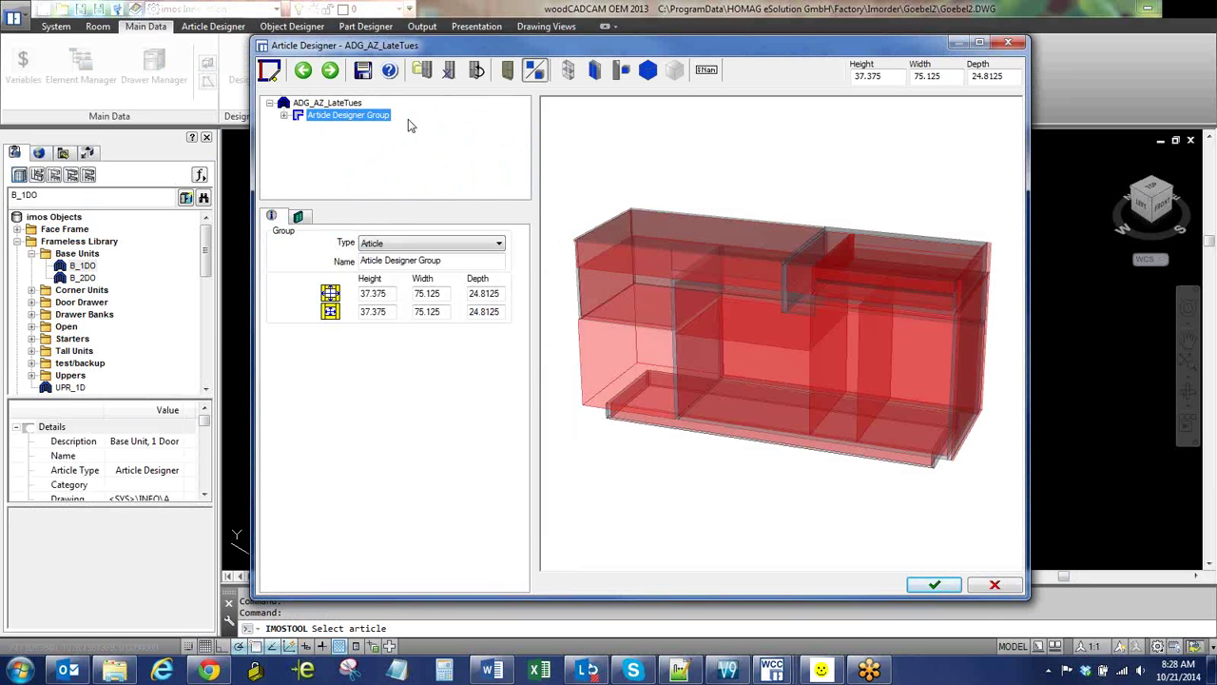
{"action": "left_click", "coordinate": [283, 115]}
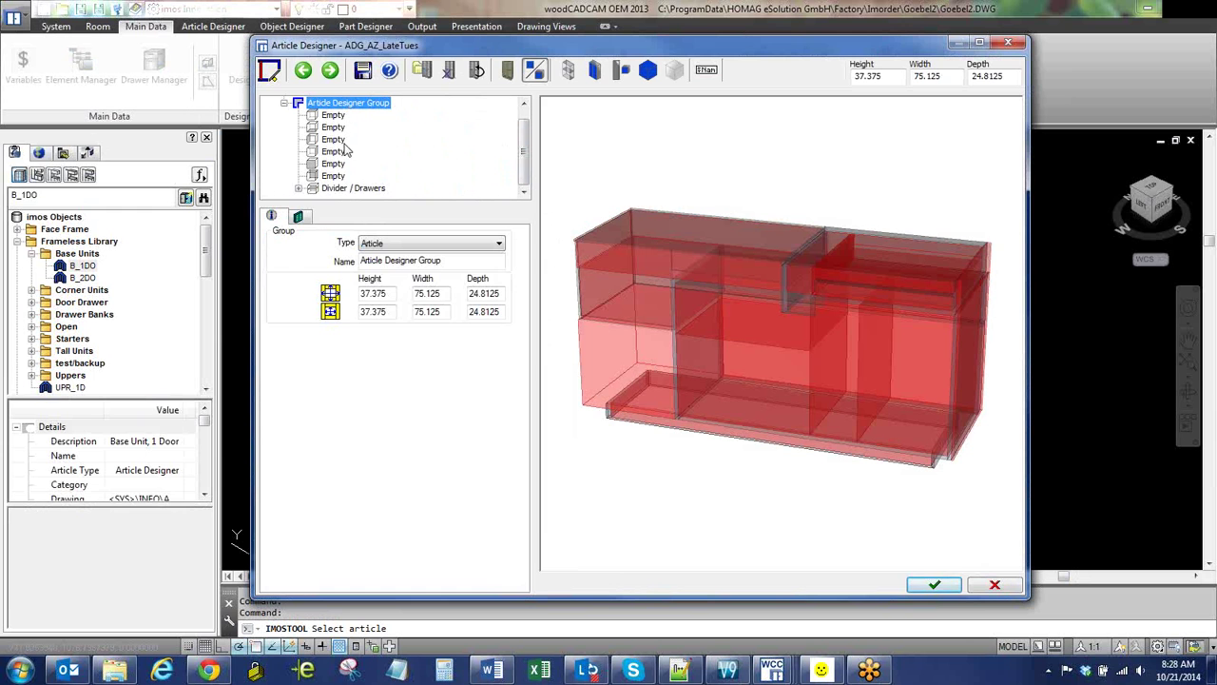
{"action": "left_click", "coordinate": [347, 188]}
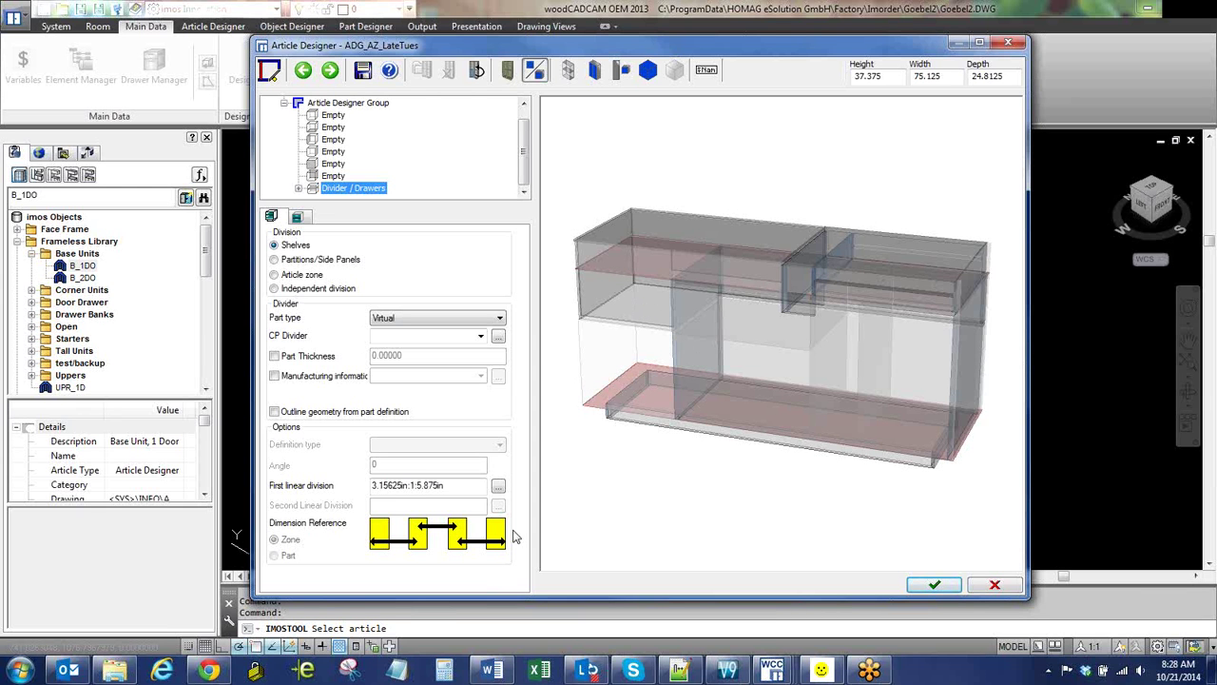
{"action": "left_click", "coordinate": [376, 486]}
{"action": "left_click_drag", "start_coordinate": [377, 486], "coordinate": [371, 485]}
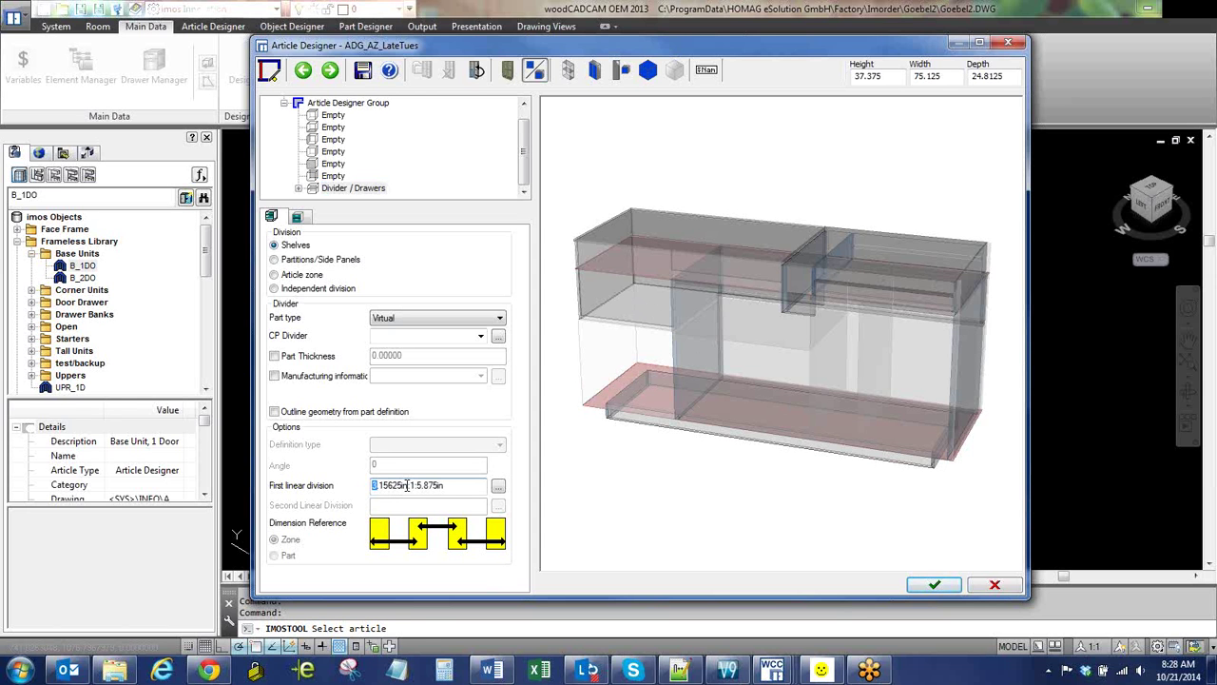
{"action": "type", "text": "8"}
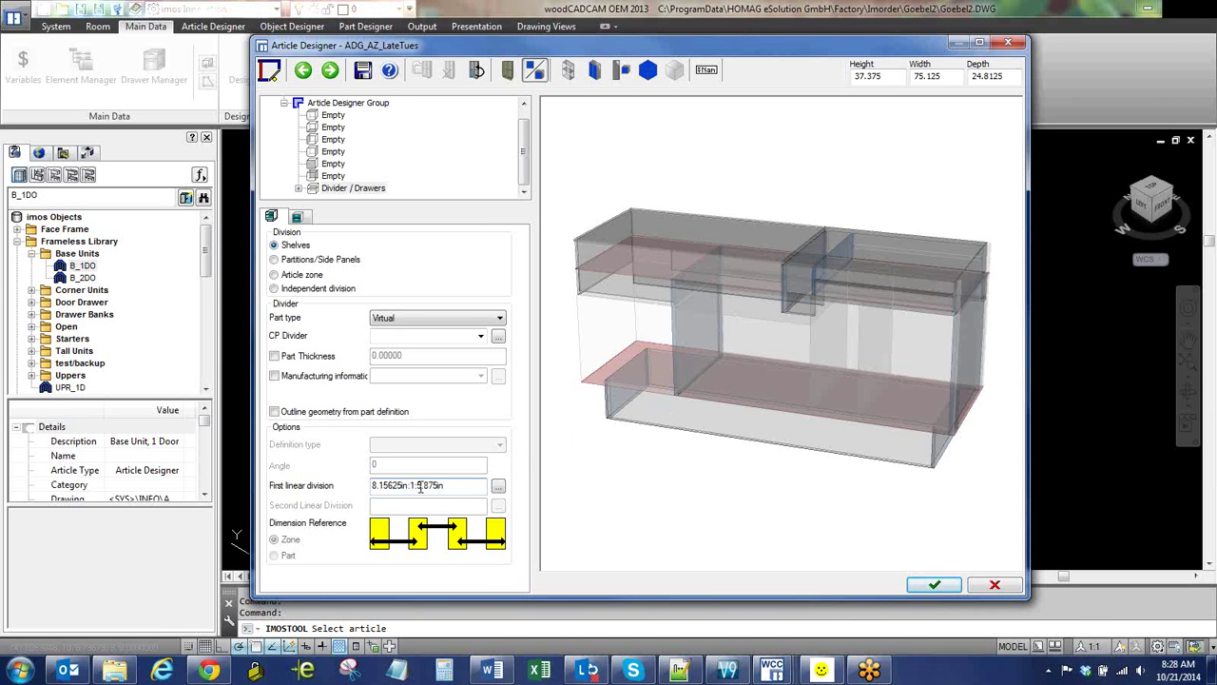
{"action": "left_click_drag", "start_coordinate": [420, 486], "coordinate": [415, 486]}
{"action": "type", "text": "8"}
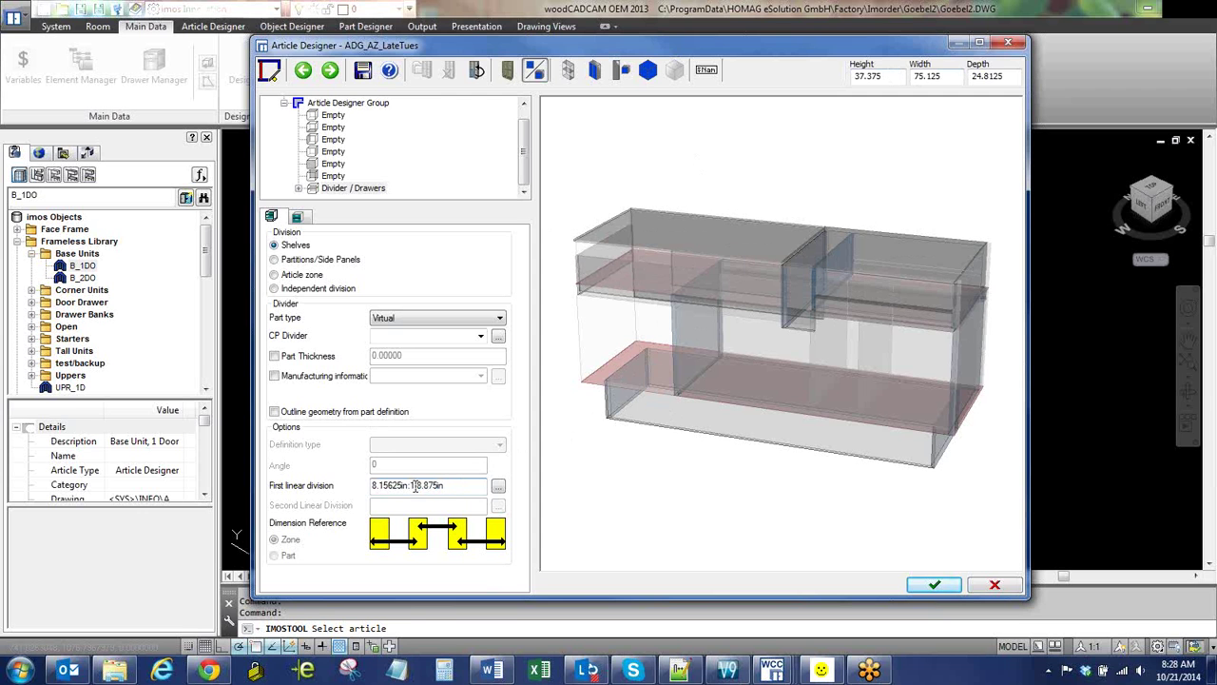
{"action": "left_click_drag", "start_coordinate": [416, 486], "coordinate": [409, 486]}
{"action": "left_click_drag", "start_coordinate": [415, 486], "coordinate": [450, 487]}
{"action": "left_click", "coordinate": [894, 78]}
{"action": "left_click_drag", "start_coordinate": [415, 486], "coordinate": [425, 486]}
{"action": "type", "text": "5"}
{"action": "left_click_drag", "start_coordinate": [380, 486], "coordinate": [372, 487]}
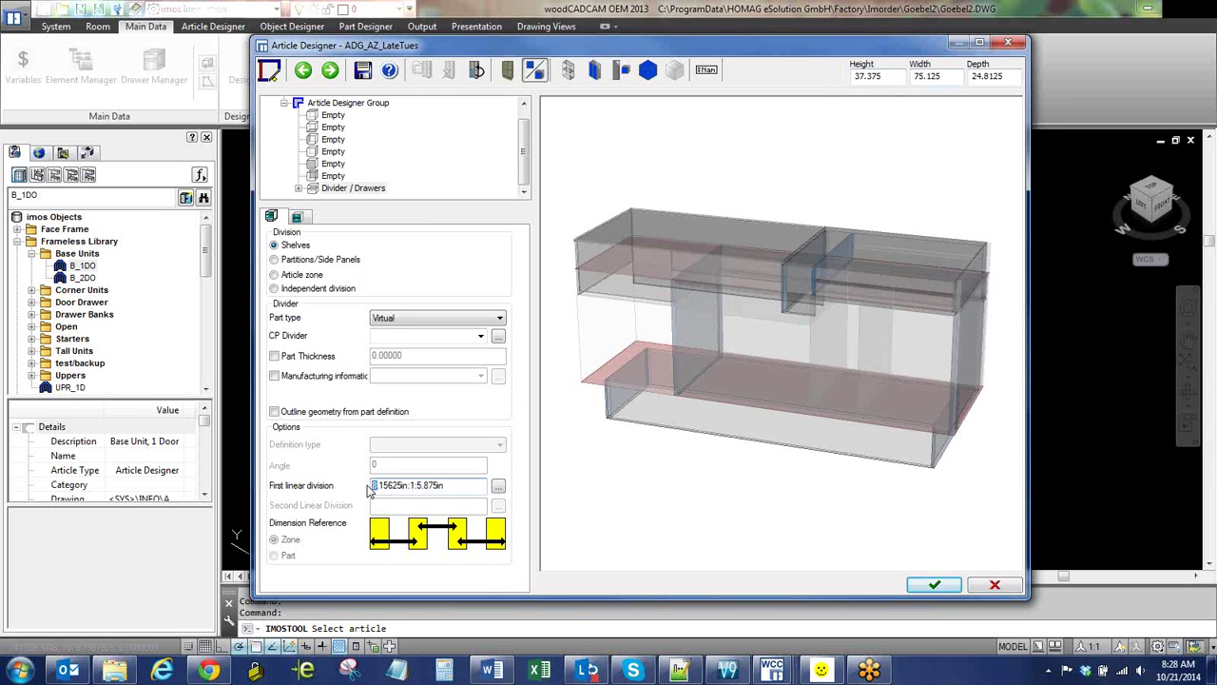
{"action": "type", "text": "3"}
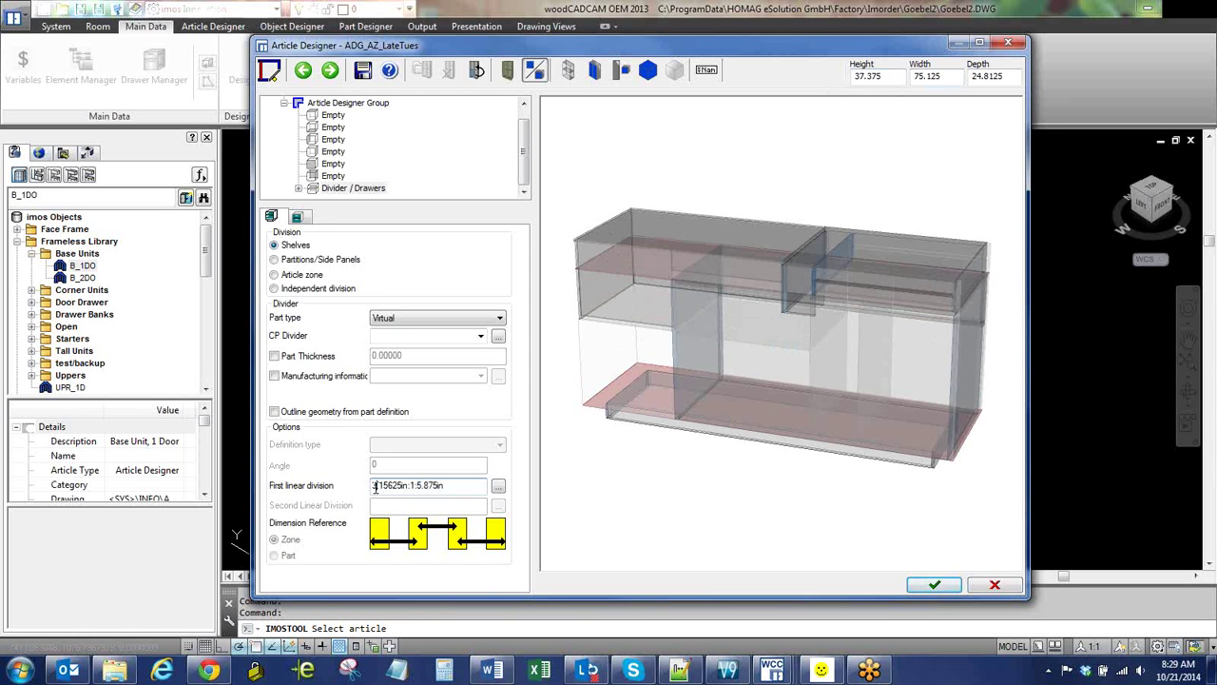
- Open the upper group's partition division and append 'in' so it reads 1:32.25in:0.75in
{"action": "left_click", "coordinate": [299, 189]}
{"action": "left_click", "coordinate": [363, 165]}
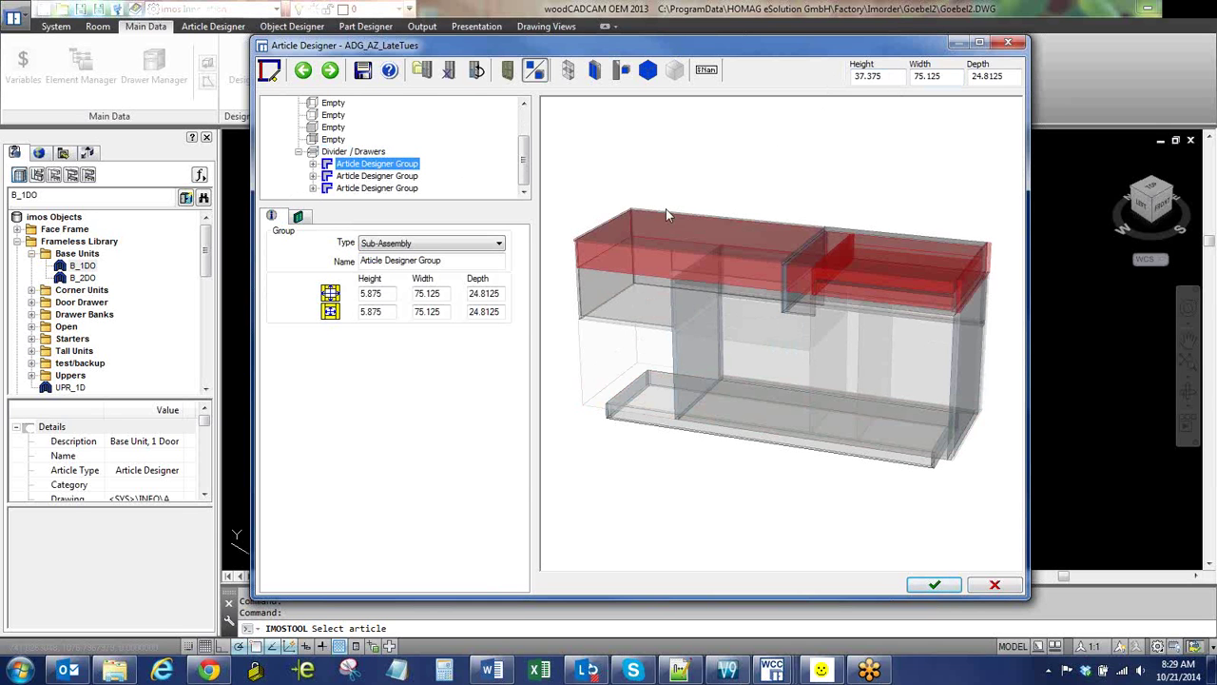
{"action": "left_click", "coordinate": [313, 164]}
{"action": "left_click", "coordinate": [381, 188]}
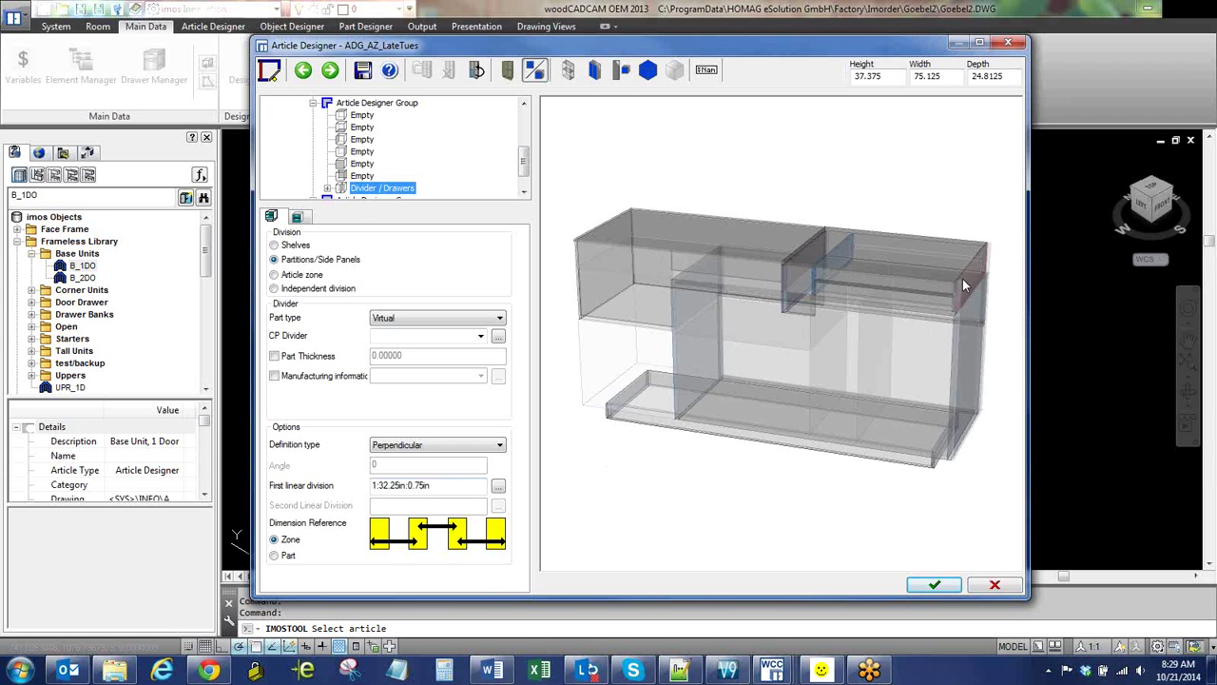
{"action": "left_click", "coordinate": [430, 486]}
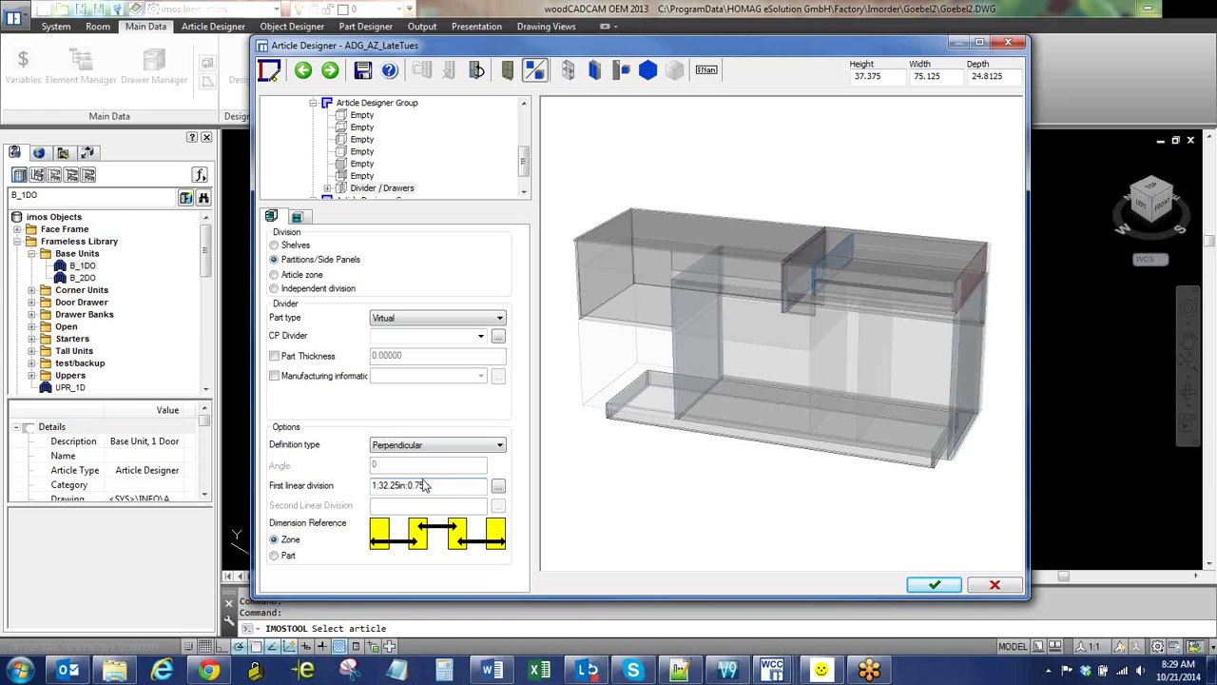
{"action": "type", "text": "in"}
- Expand the right-hand drawer group and select its Top shelf CP_TSO_2000_DO_Rv00mm, 0.75000 thick
{"action": "left_click", "coordinate": [330, 187]}
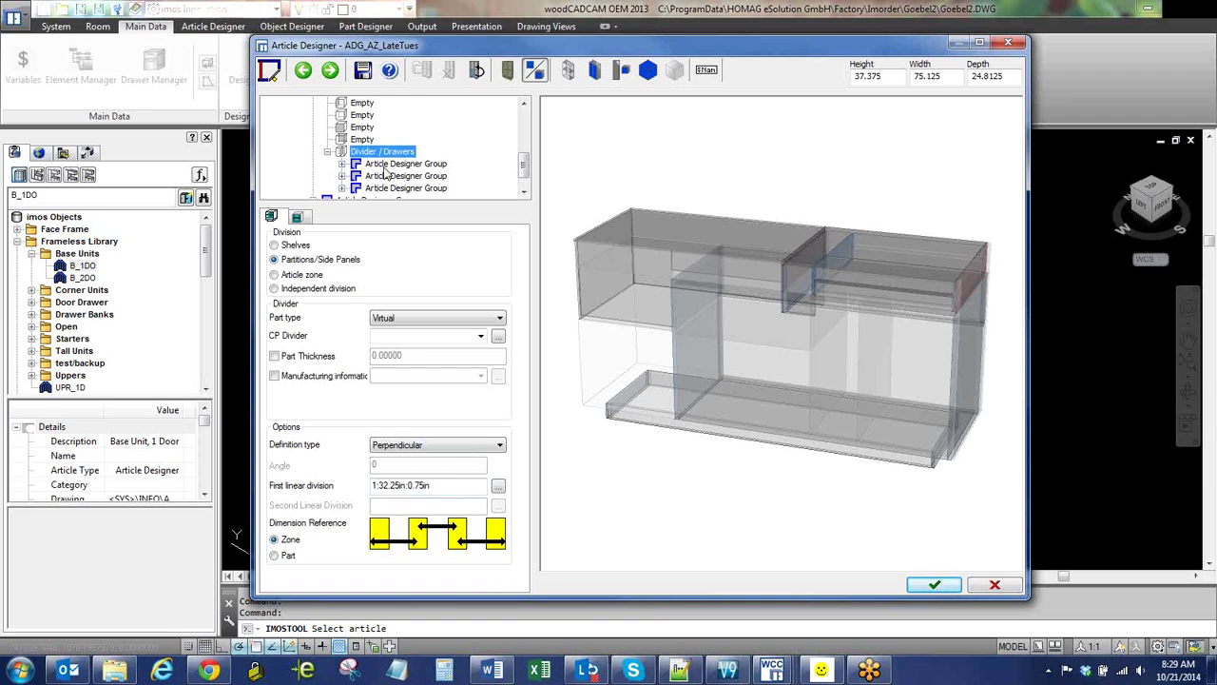
{"action": "left_click", "coordinate": [388, 165]}
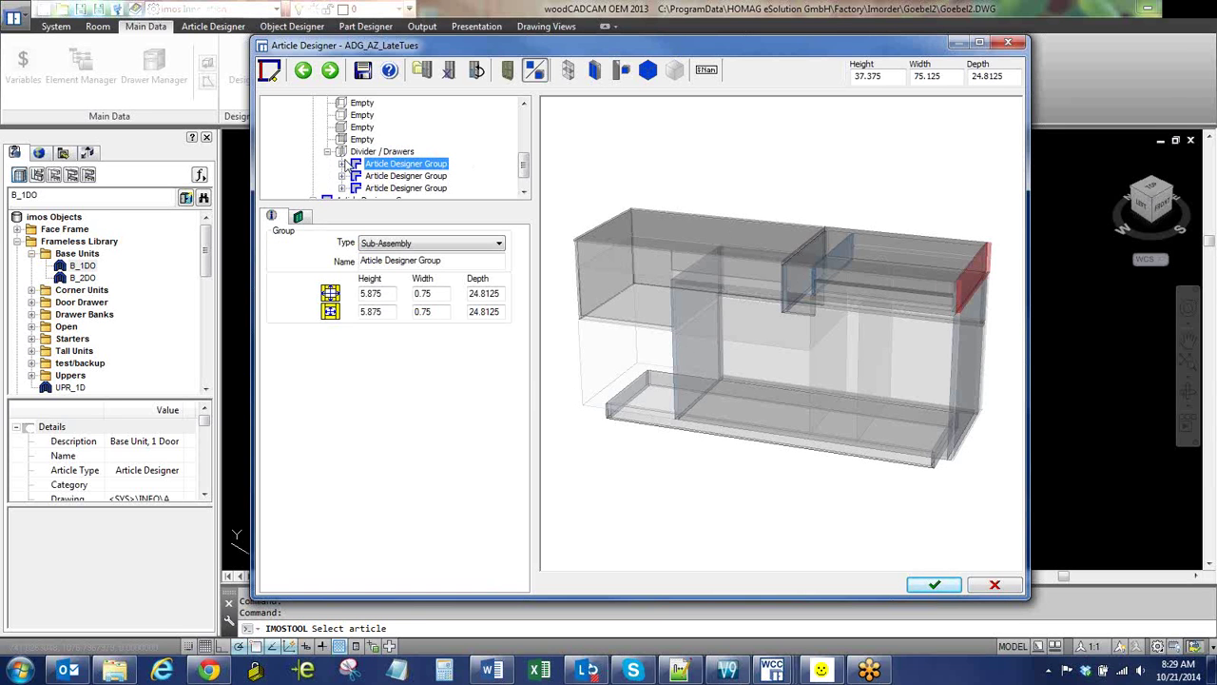
{"action": "left_click", "coordinate": [343, 164]}
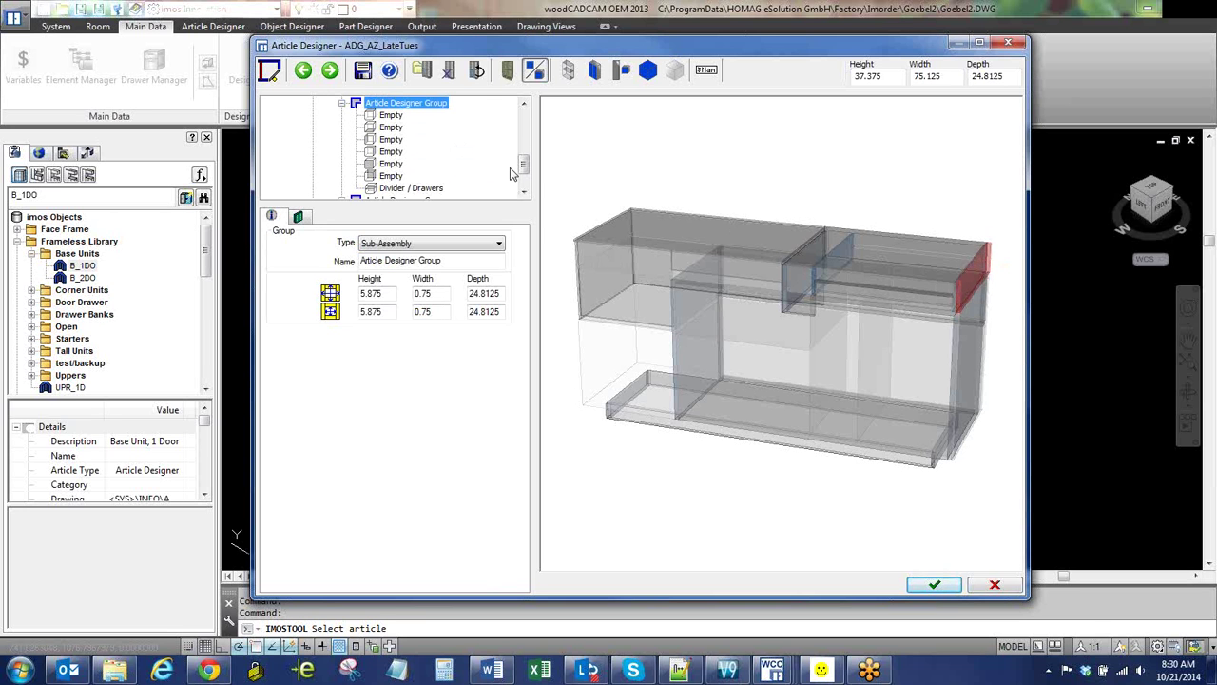
{"action": "left_click_drag", "start_coordinate": [525, 164], "coordinate": [529, 171]}
{"action": "left_click", "coordinate": [429, 176]}
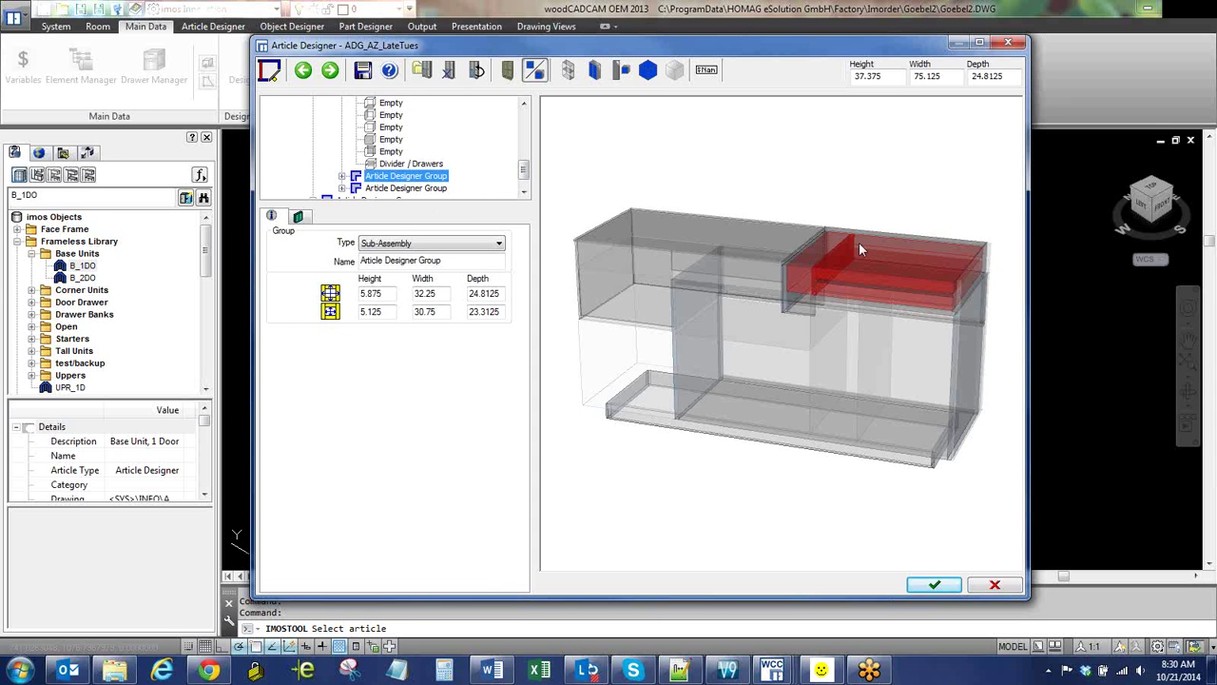
{"action": "left_click", "coordinate": [344, 177]}
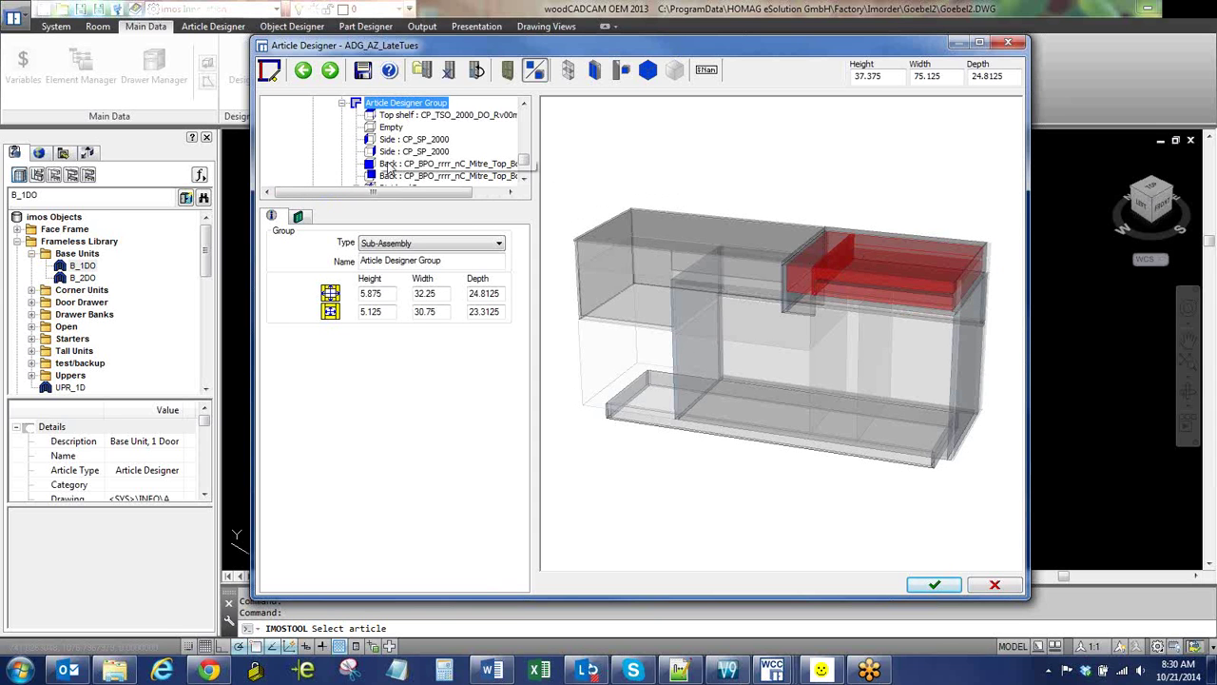
{"action": "left_click", "coordinate": [447, 116]}
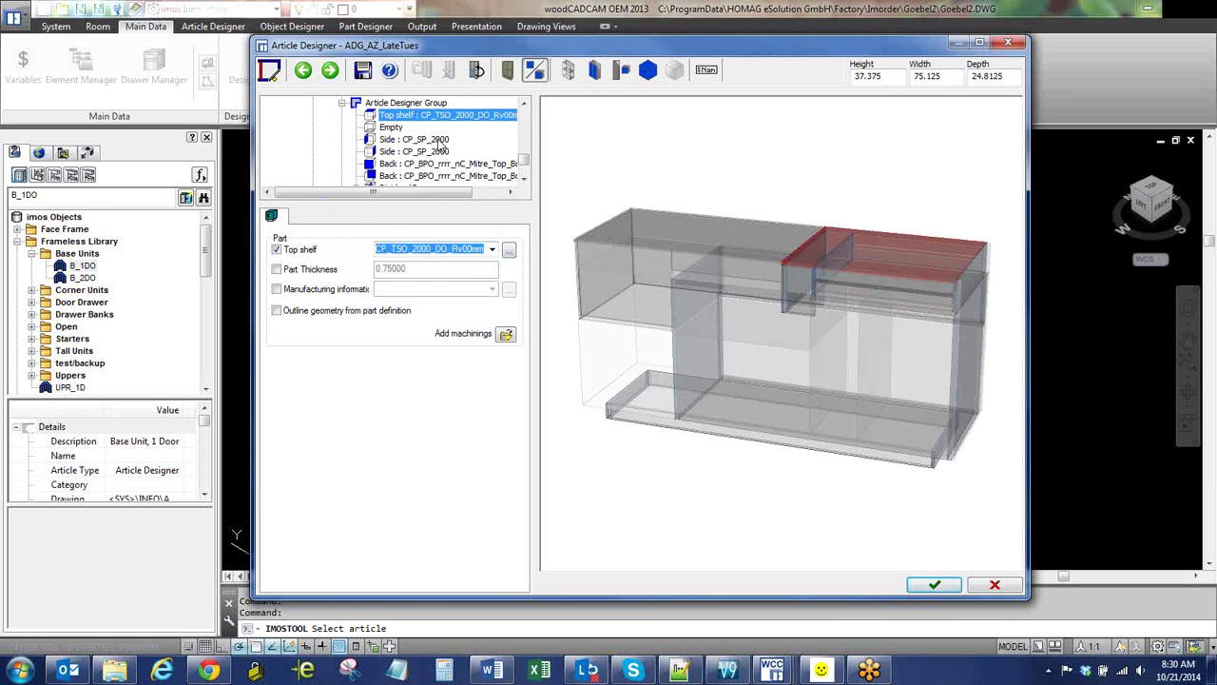
- Select the right Side CP_SP_2000 and review its trims, leaving Next trim as Mitre
{"action": "left_click", "coordinate": [441, 140]}
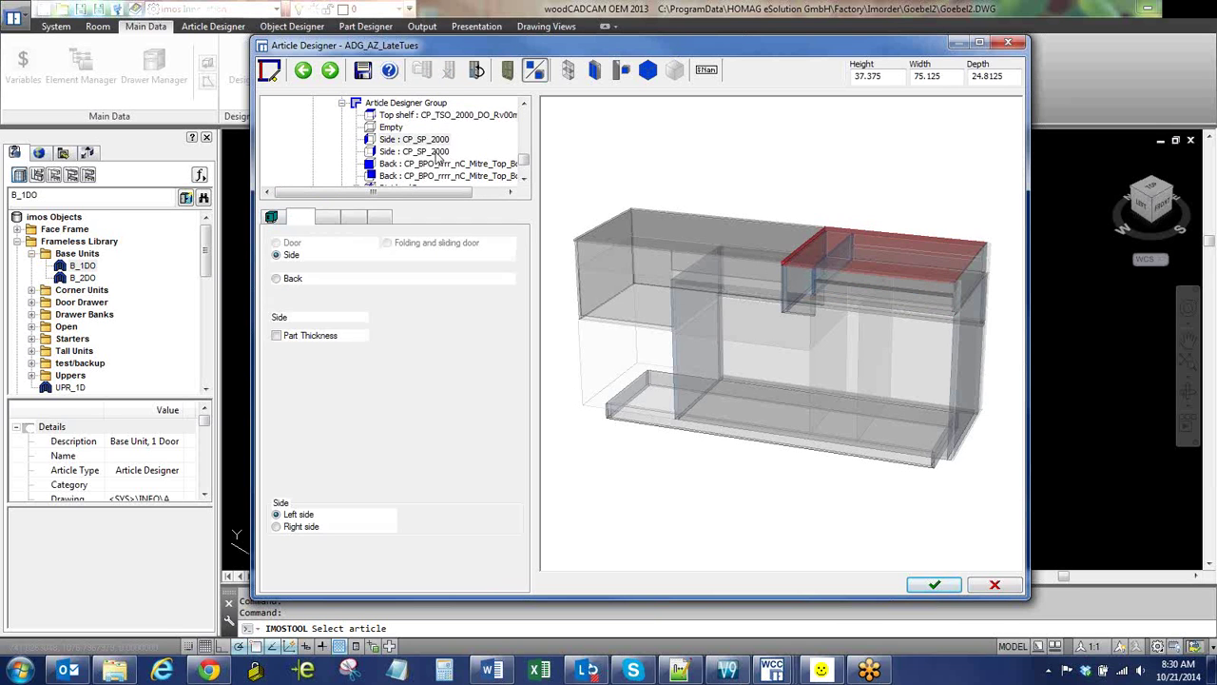
{"action": "left_click", "coordinate": [438, 152]}
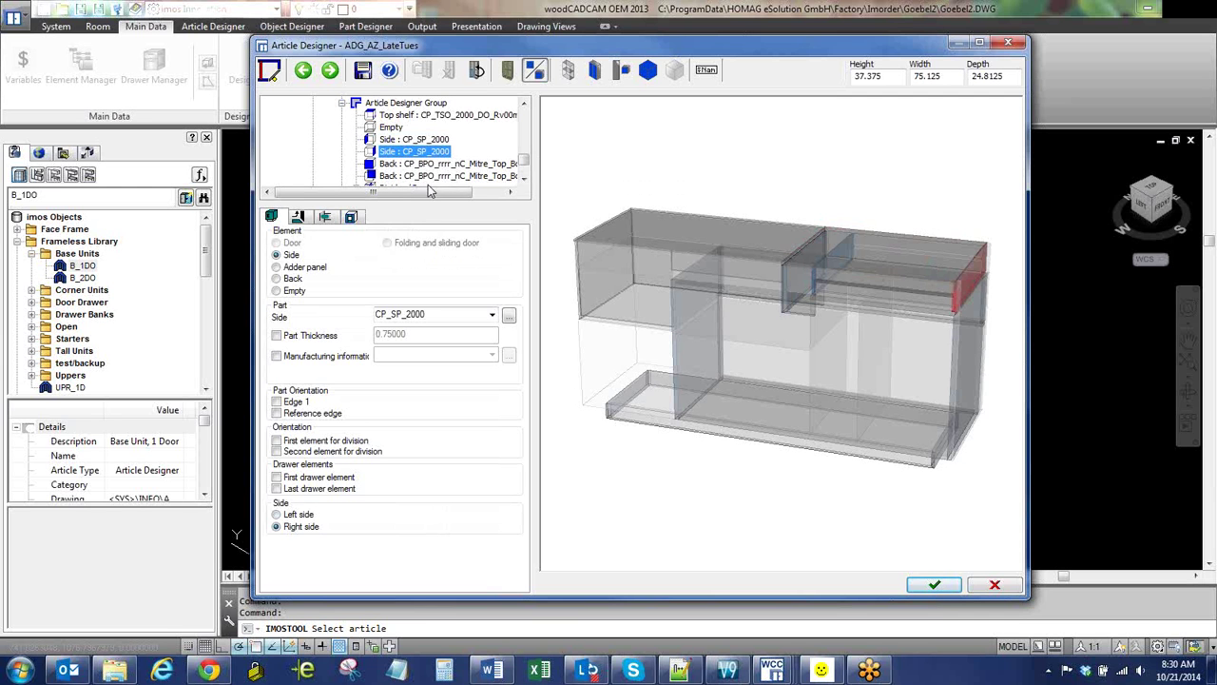
{"action": "left_click", "coordinate": [299, 218]}
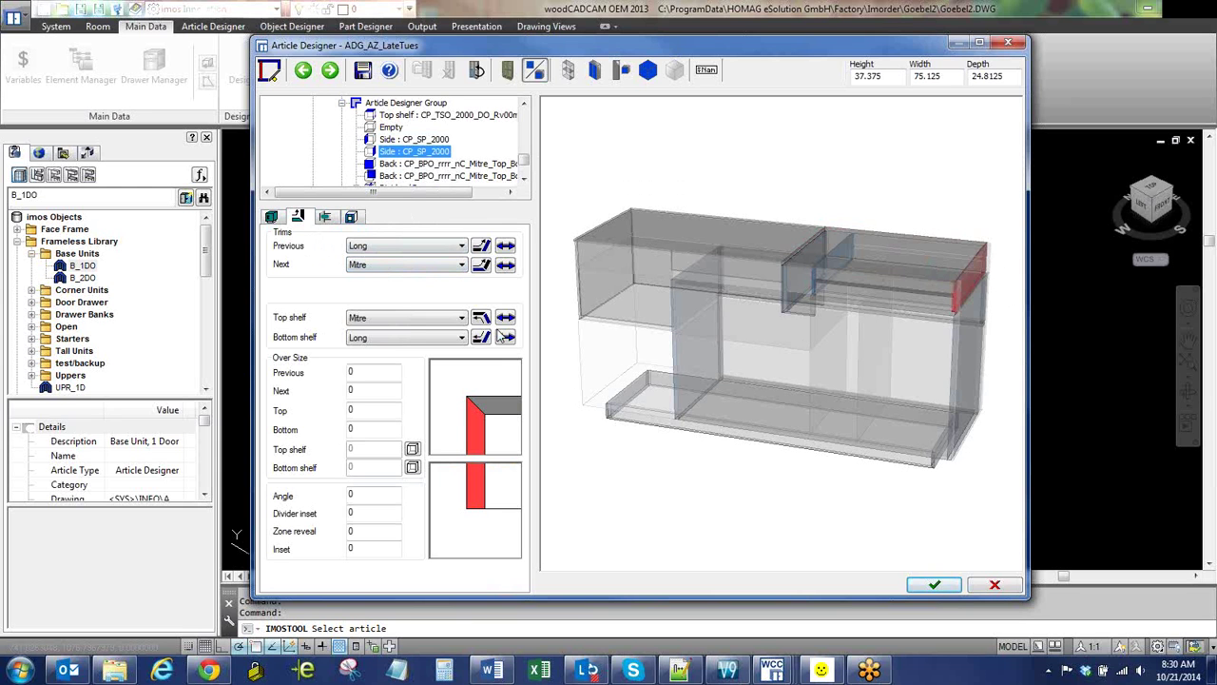
{"action": "left_click", "coordinate": [415, 268]}
{"action": "left_click", "coordinate": [415, 269]}
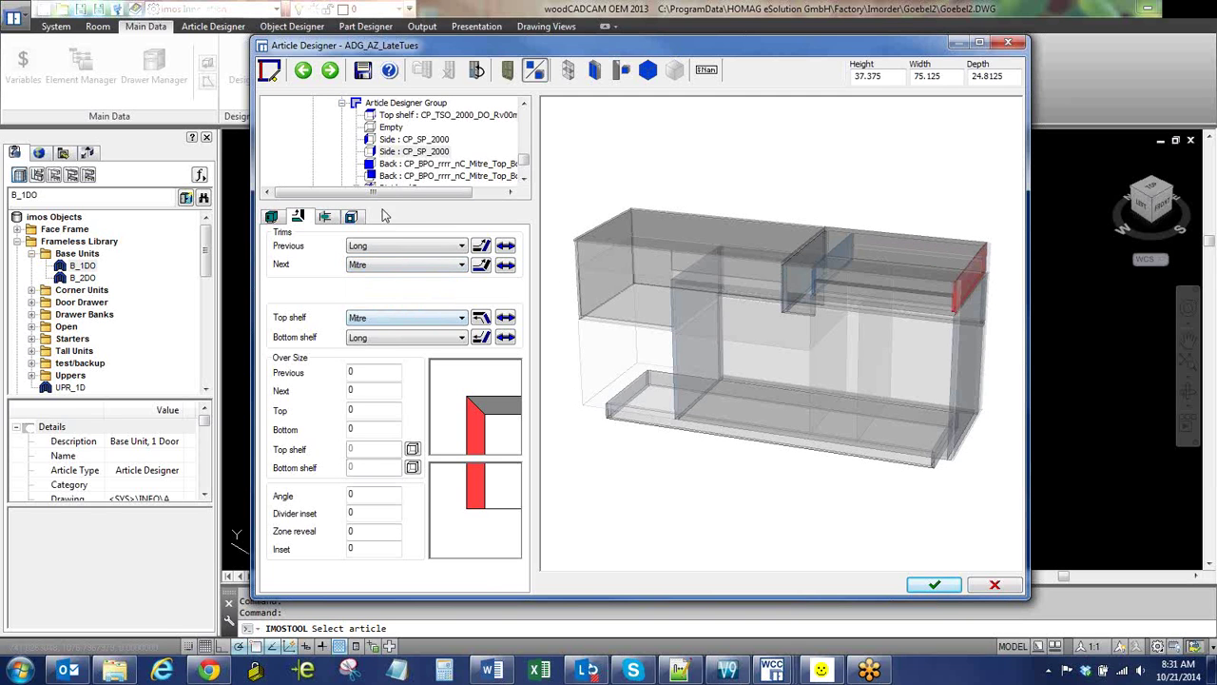
- Review both back panels' trims, noting bottom oversize 3.874998, ending on the top back's Mitre trims
{"action": "left_click", "coordinate": [443, 166]}
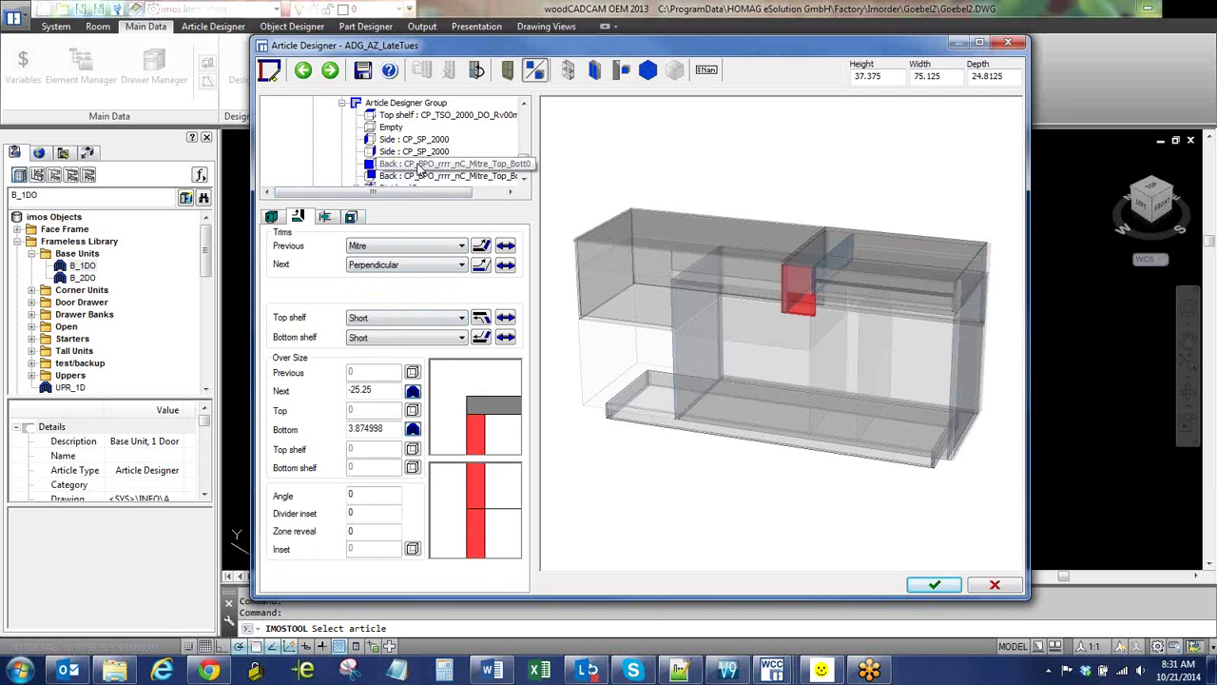
{"action": "left_click", "coordinate": [271, 217]}
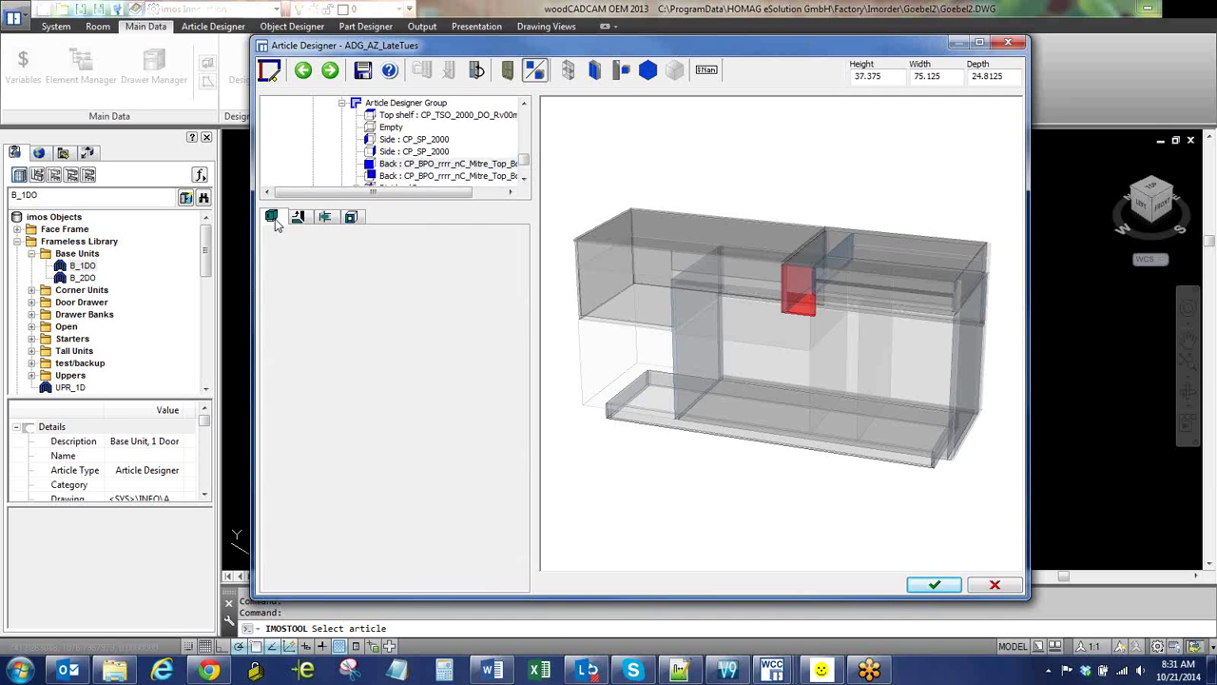
{"action": "left_click", "coordinate": [297, 217]}
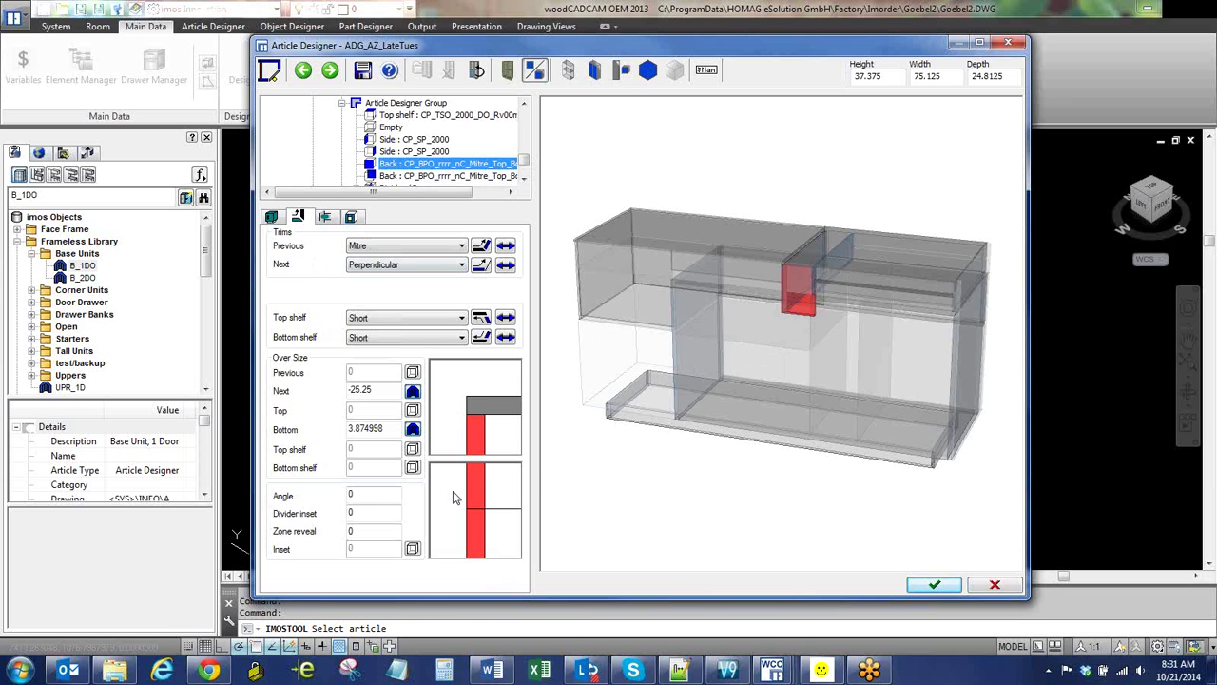
{"action": "left_click", "coordinate": [387, 427]}
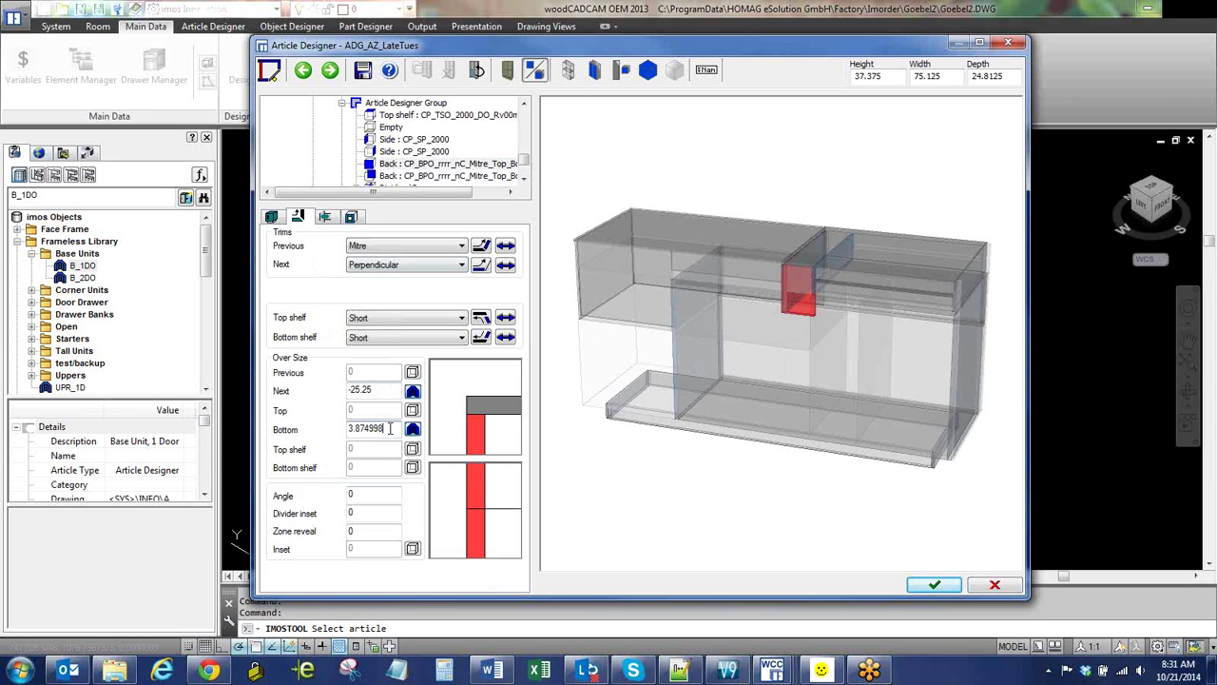
{"action": "left_click", "coordinate": [451, 177]}
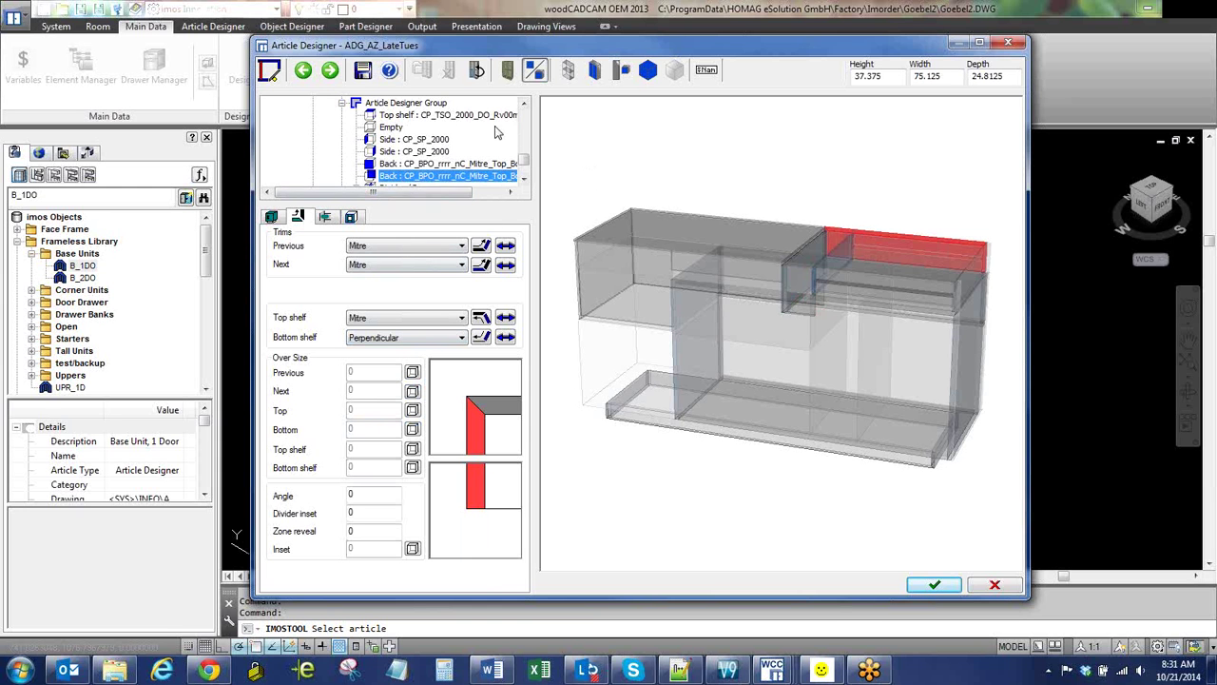
{"action": "scroll", "coordinate": [528, 184], "scroll_direction": "down", "scroll_amount": 1}
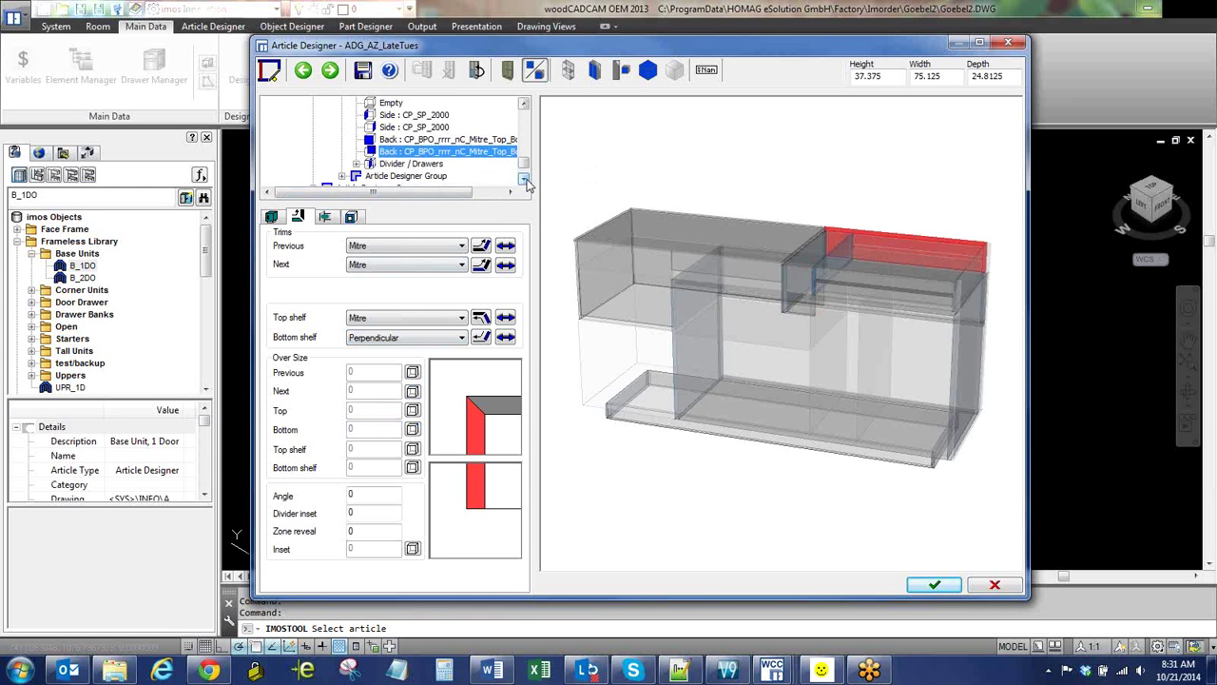
- Select Divider / Drawers to show the perpendicular CP_P_2000_DO_R00mm partition divided 5.875in:1
{"action": "left_click", "coordinate": [356, 153]}
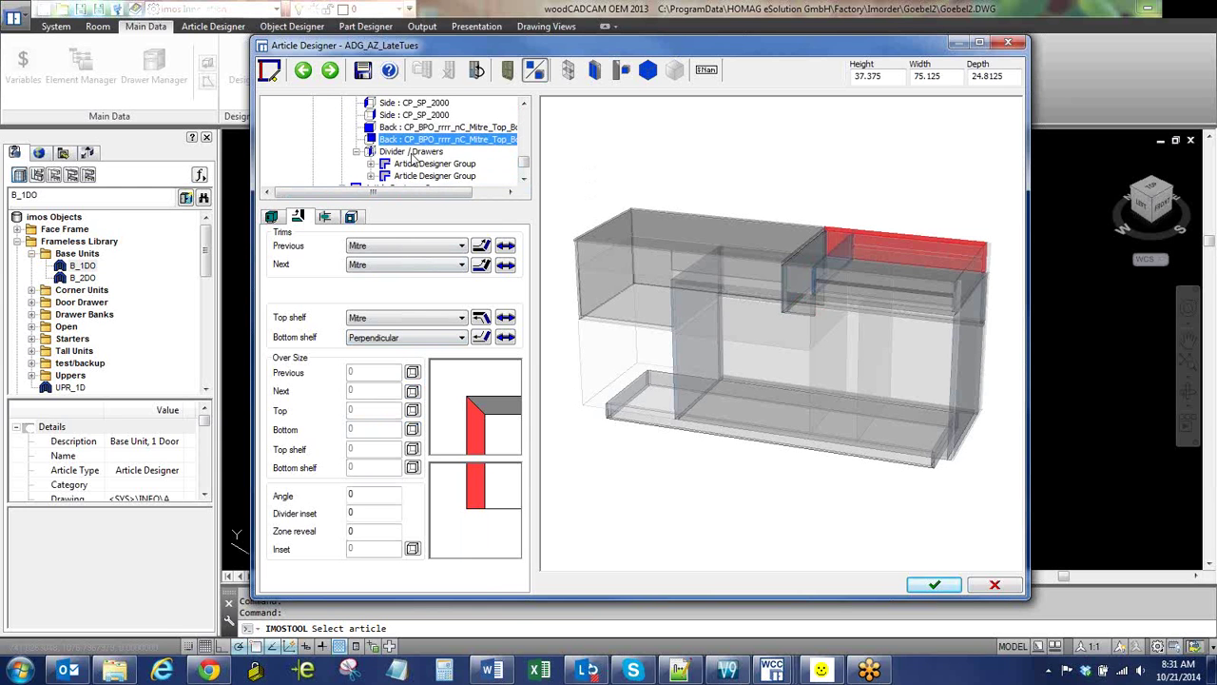
{"action": "left_click", "coordinate": [411, 153]}
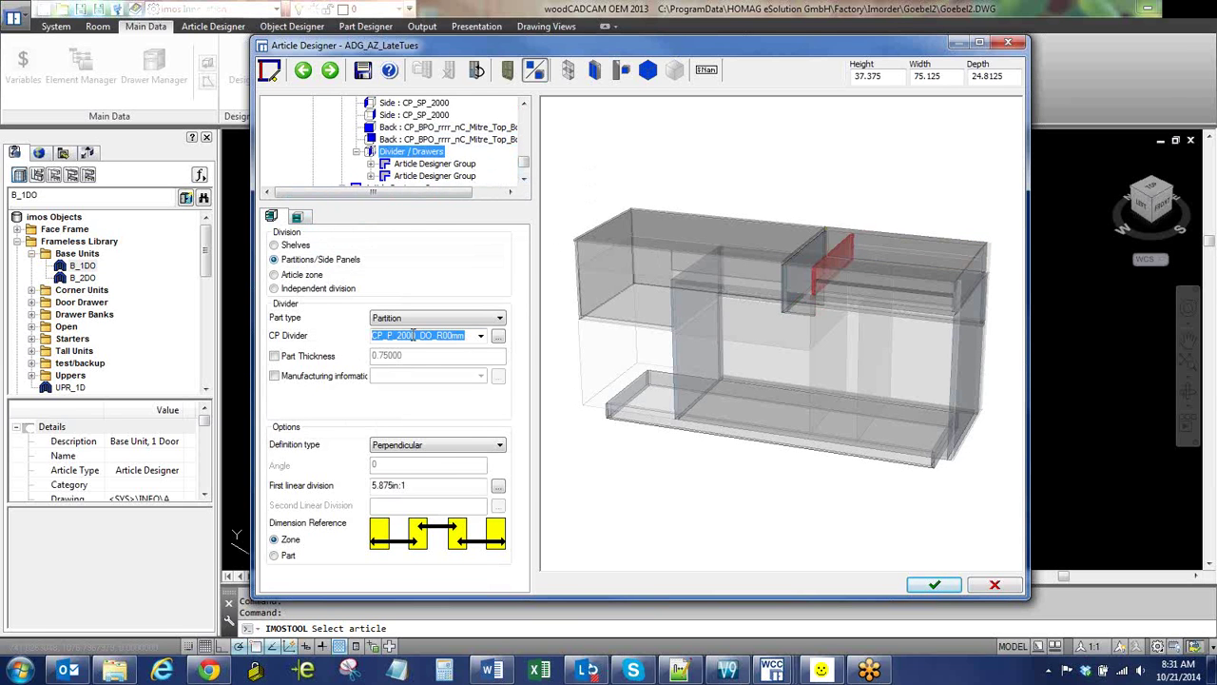
{"action": "left_click", "coordinate": [472, 341]}
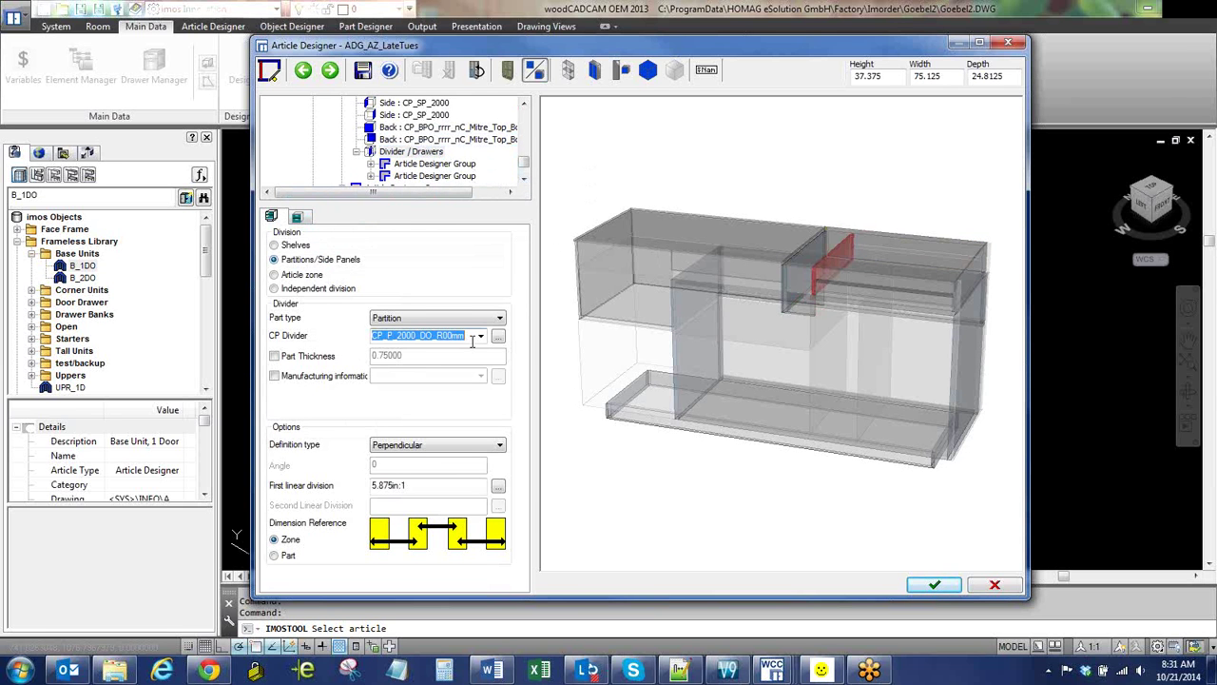
- Drill into the nested 3.125in:1 shelf division down to its first group, 2 by 25.25 by 23.3125
{"action": "left_click", "coordinate": [419, 165]}
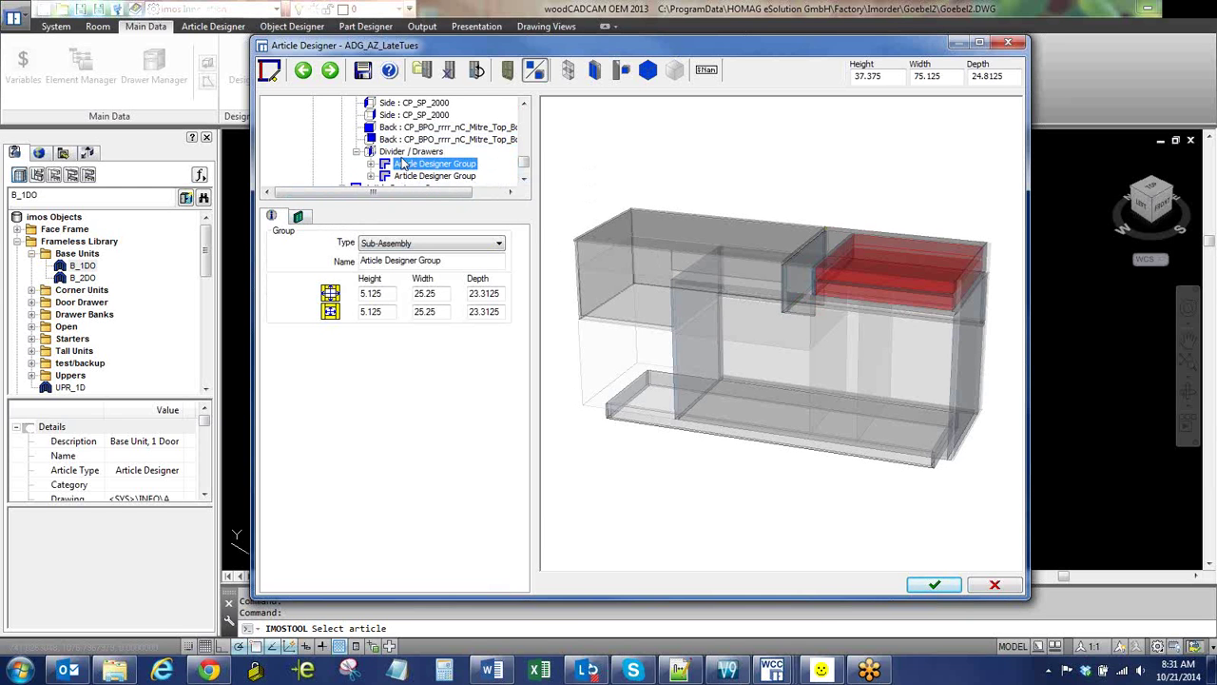
{"action": "left_click", "coordinate": [369, 164]}
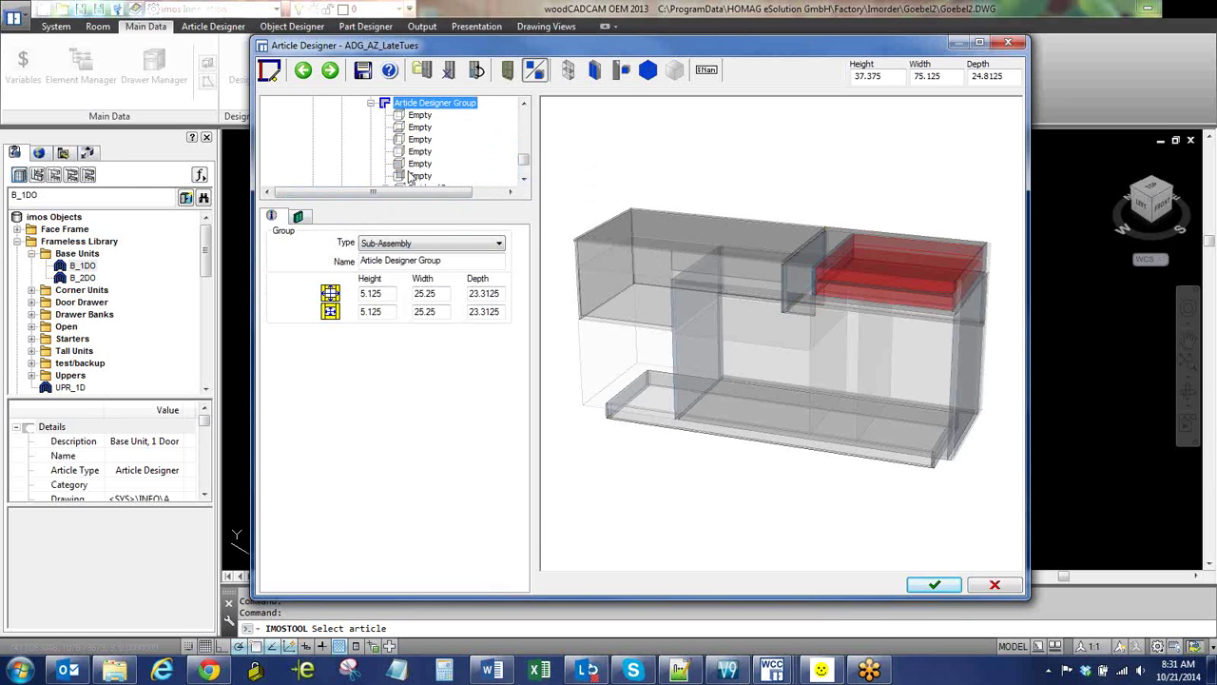
{"action": "left_click", "coordinate": [525, 169]}
{"action": "left_click", "coordinate": [525, 171]}
{"action": "left_click", "coordinate": [447, 129]}
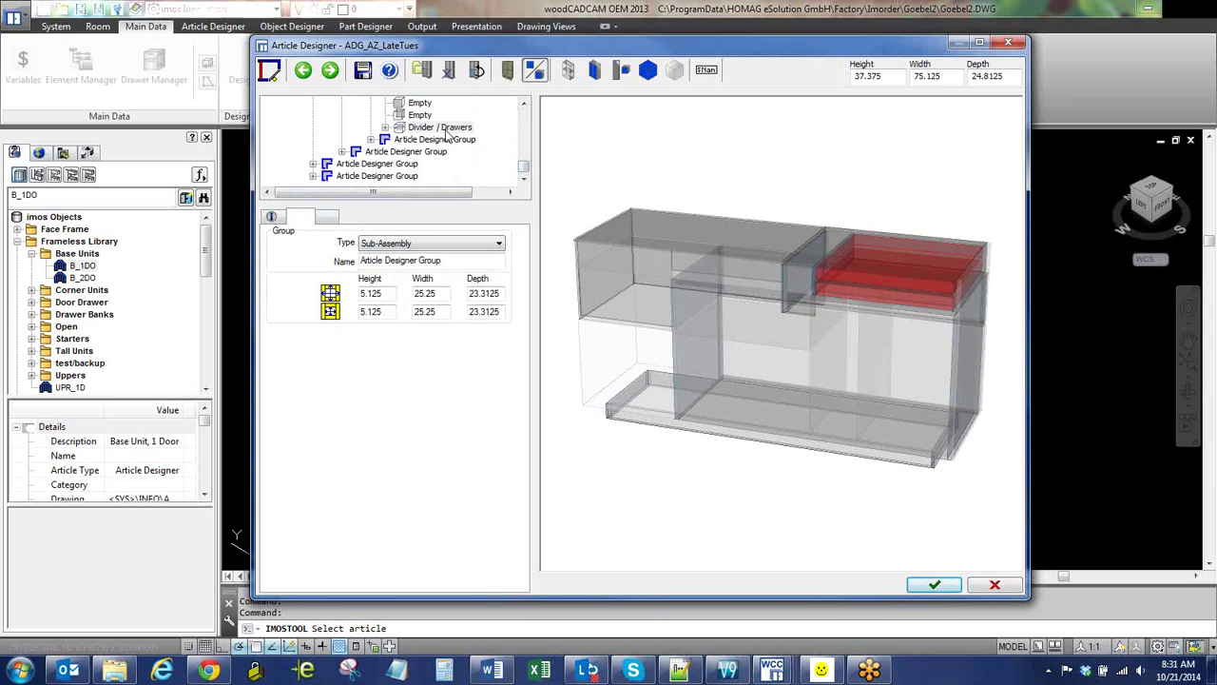
{"action": "left_click", "coordinate": [386, 128]}
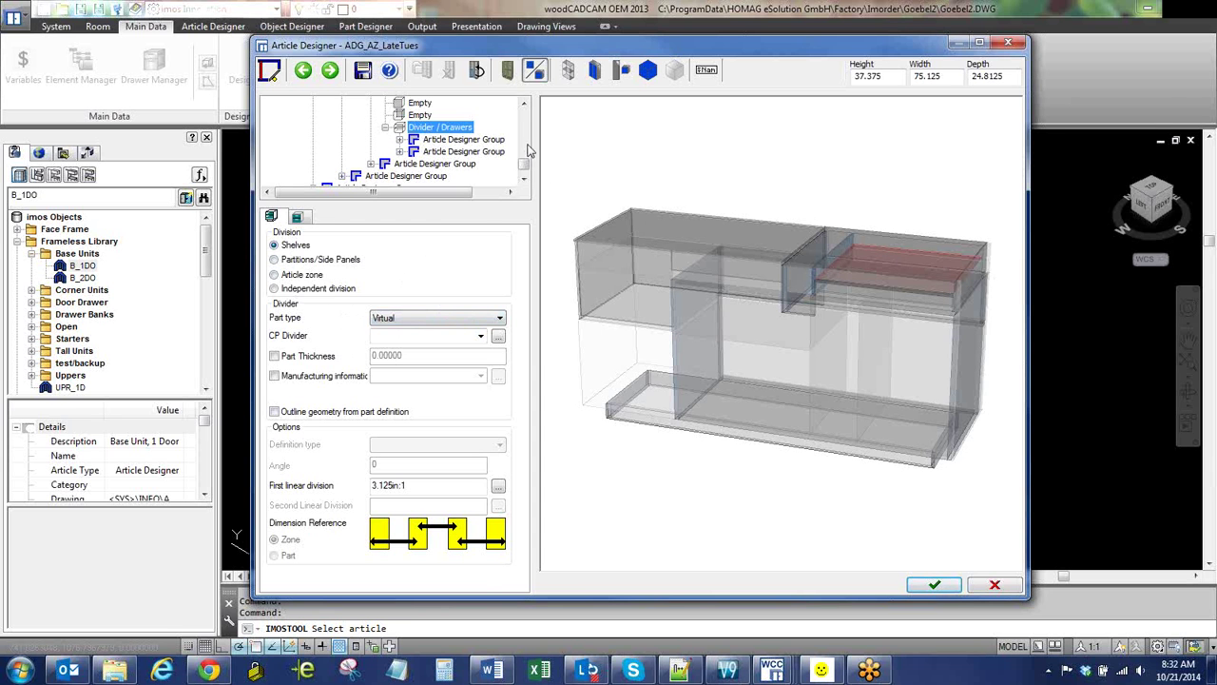
{"action": "left_click", "coordinate": [449, 139]}
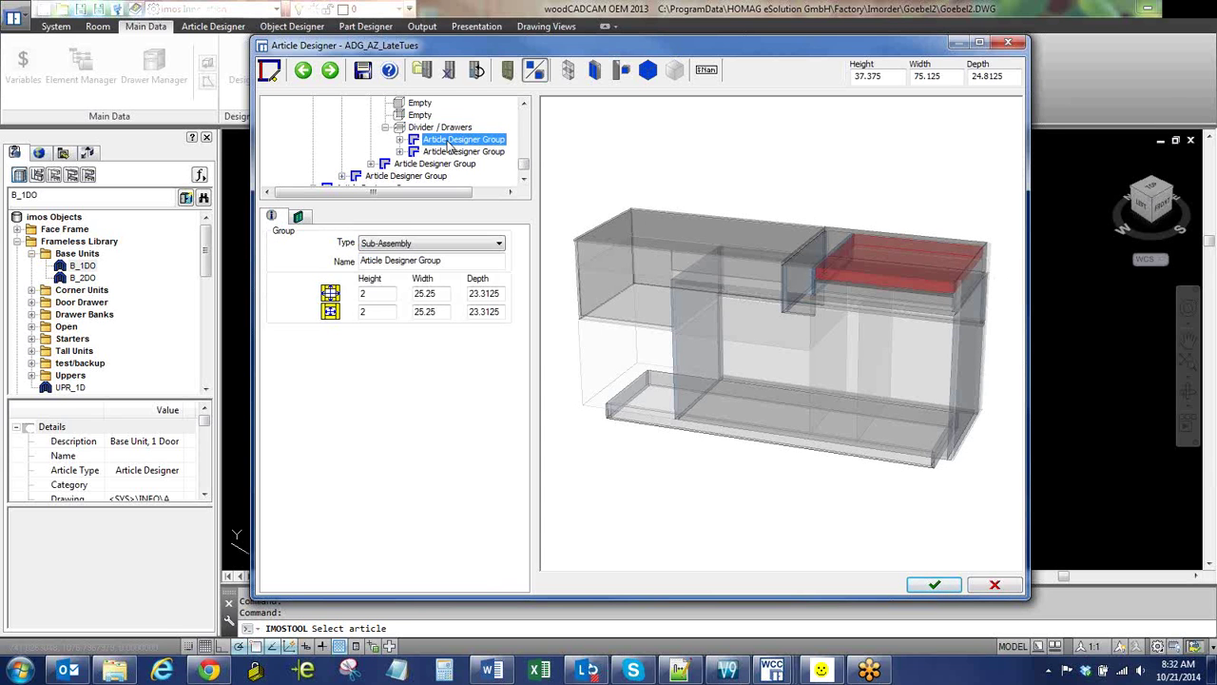
{"action": "left_click", "coordinate": [400, 140]}
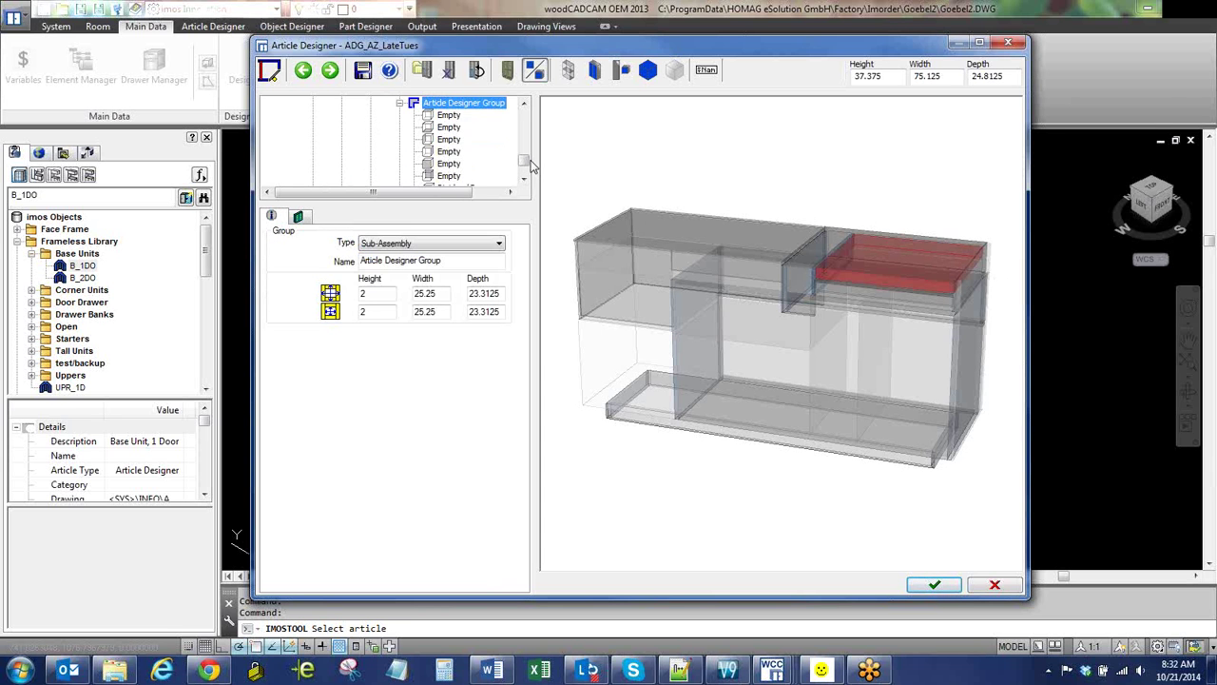
{"action": "left_click_drag", "start_coordinate": [524, 160], "coordinate": [523, 170]}
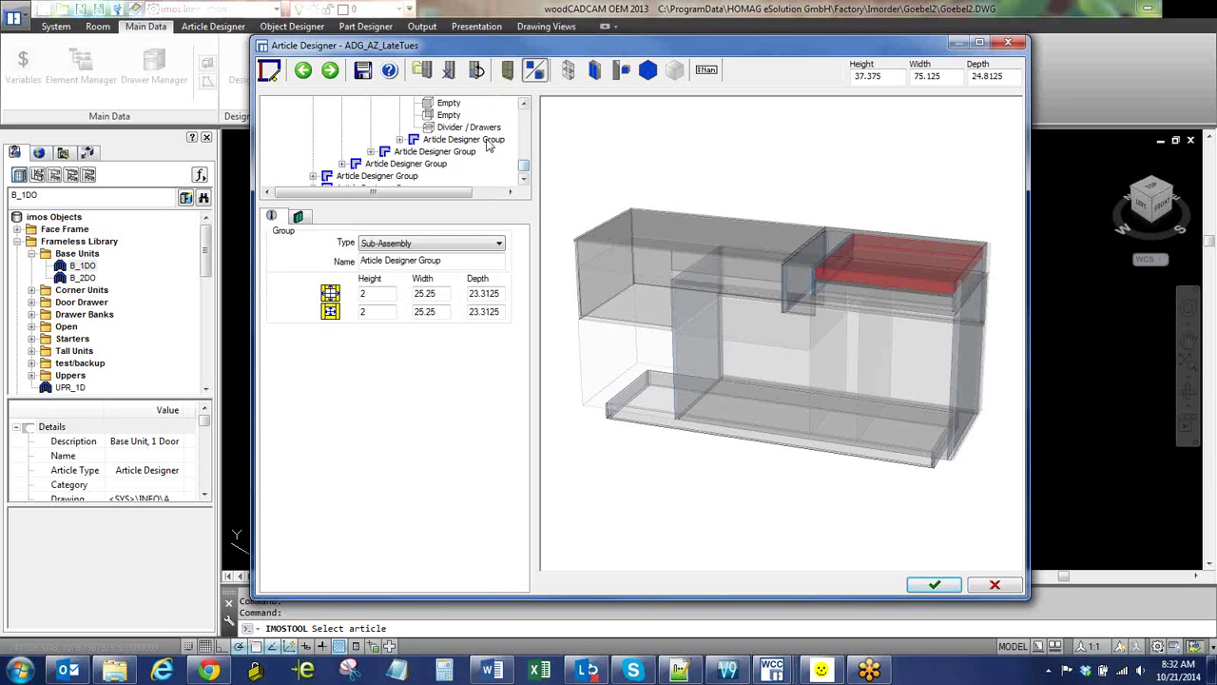
- Expand the second nested group and inspect the keyboard Top shelf's part definition
{"action": "left_click", "coordinate": [487, 139]}
{"action": "left_click", "coordinate": [401, 140]}
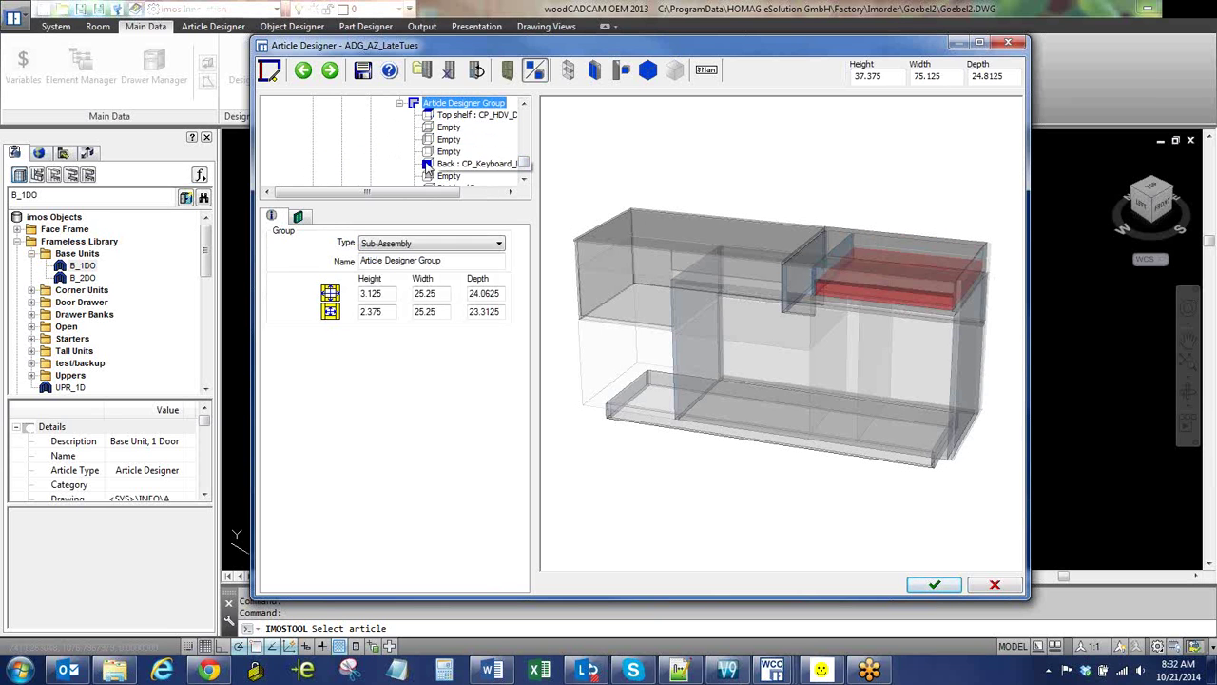
{"action": "left_click", "coordinate": [455, 164]}
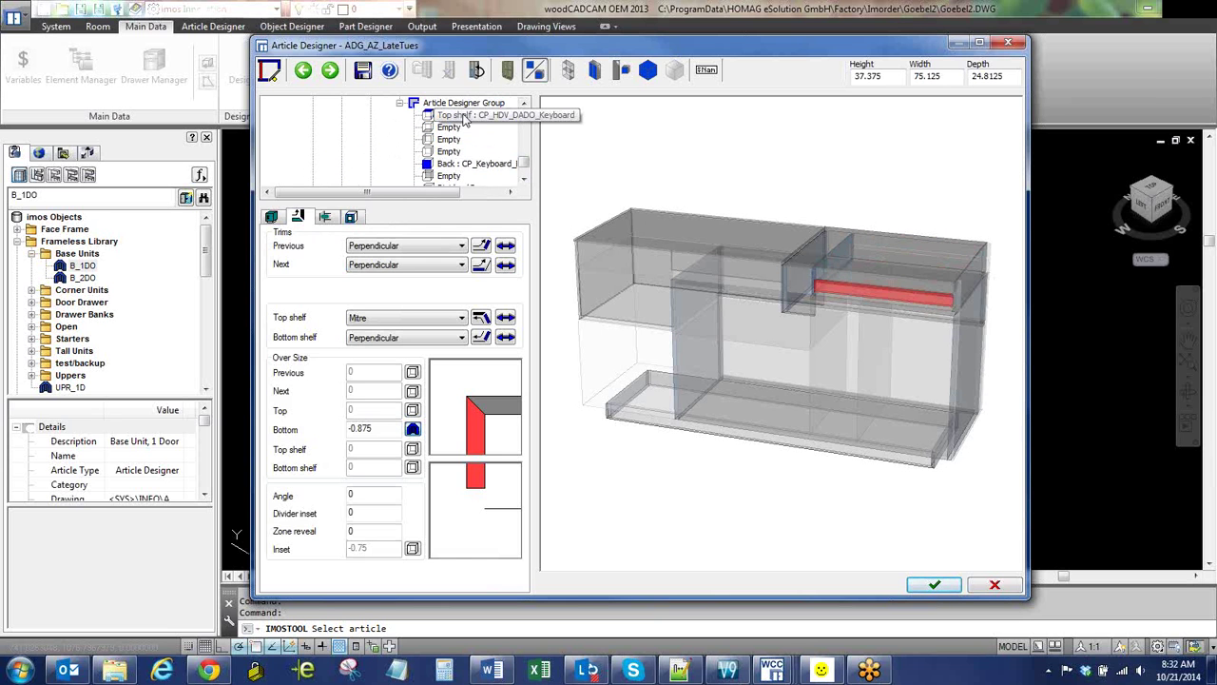
{"action": "left_click", "coordinate": [464, 118]}
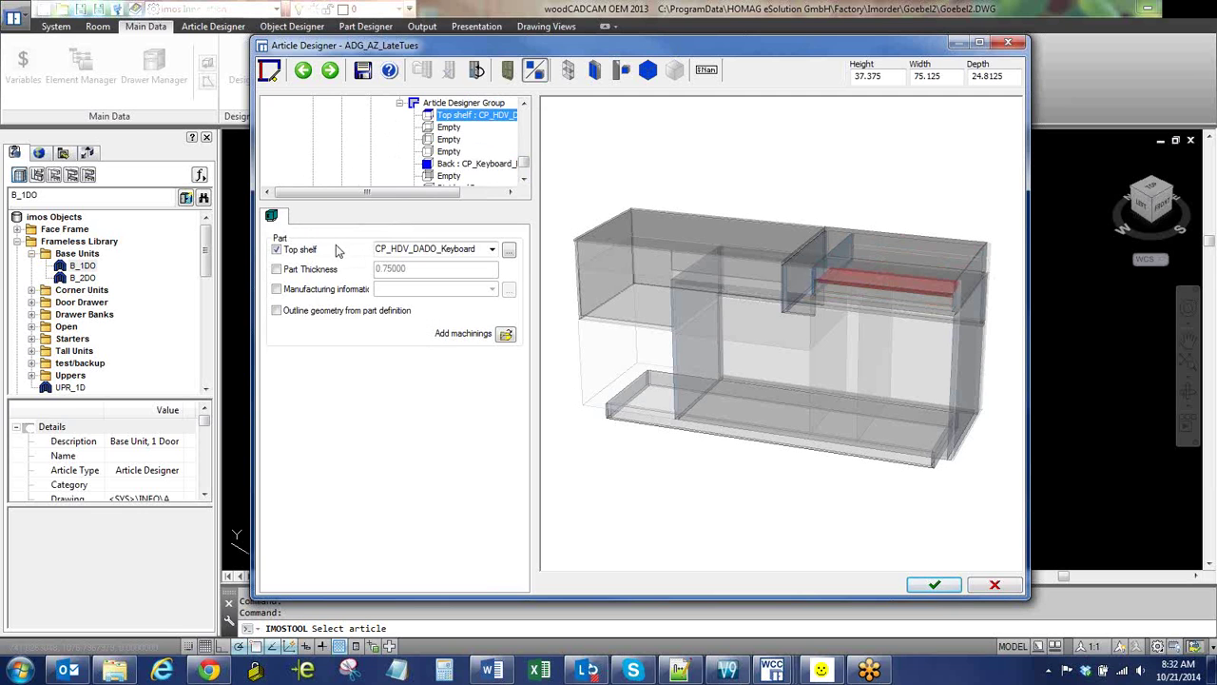
{"action": "left_click", "coordinate": [473, 249]}
{"action": "left_click", "coordinate": [473, 249]}
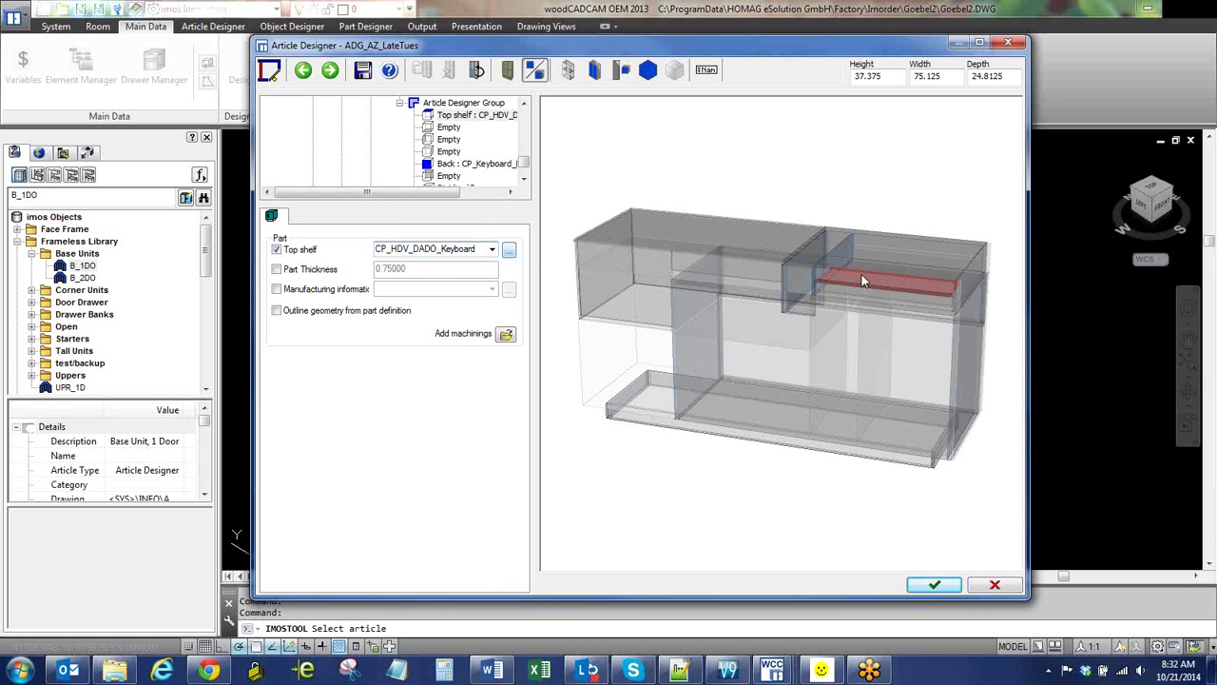
- Review the CP_Keyboard_DE back panel's trims, bottom oversize -0.875, and element settings
{"action": "left_click", "coordinate": [475, 166]}
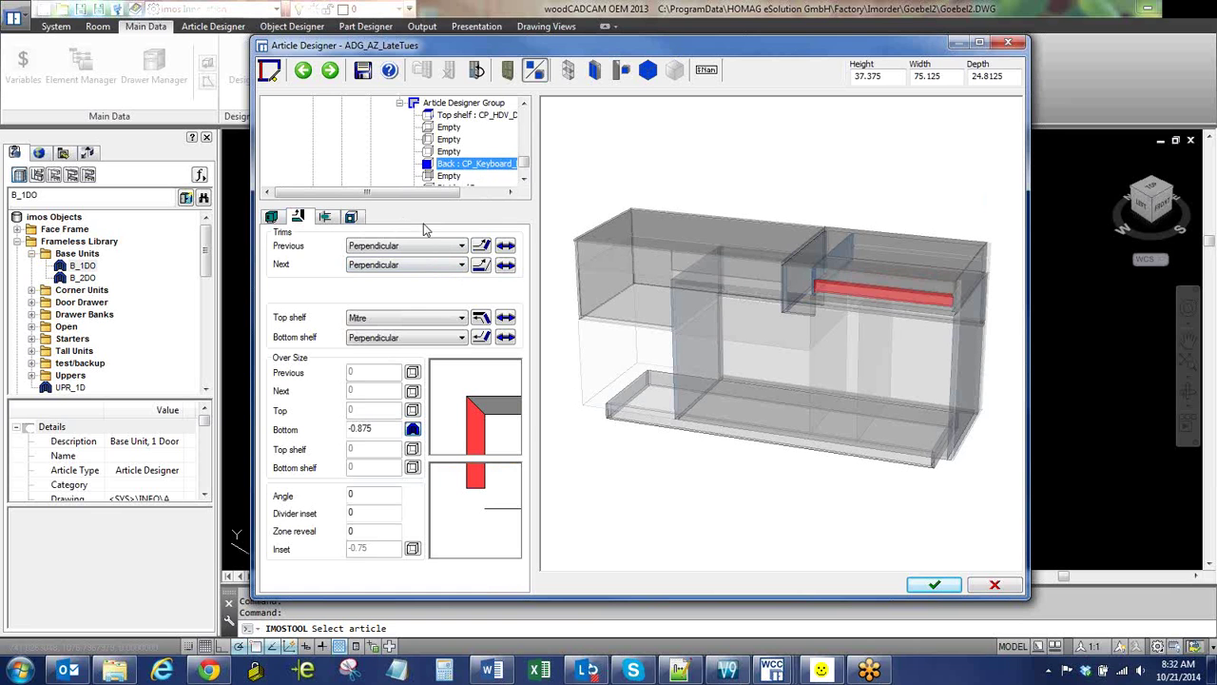
{"action": "left_click", "coordinate": [375, 428]}
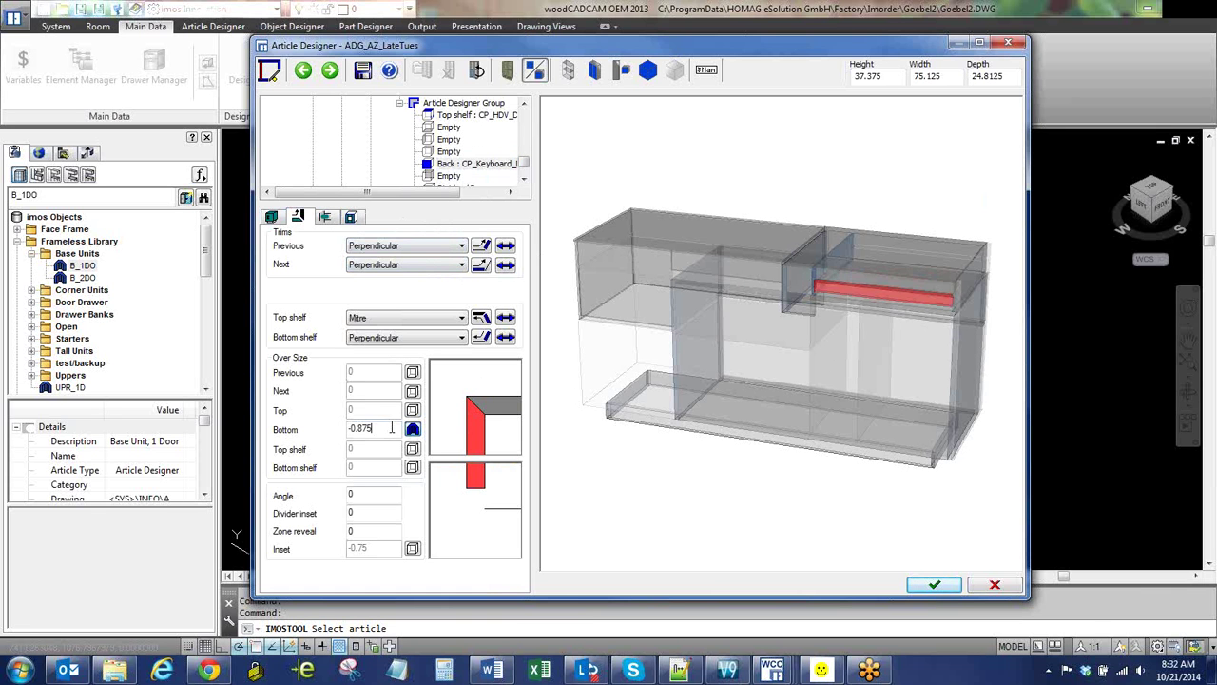
{"action": "left_click", "coordinate": [271, 217]}
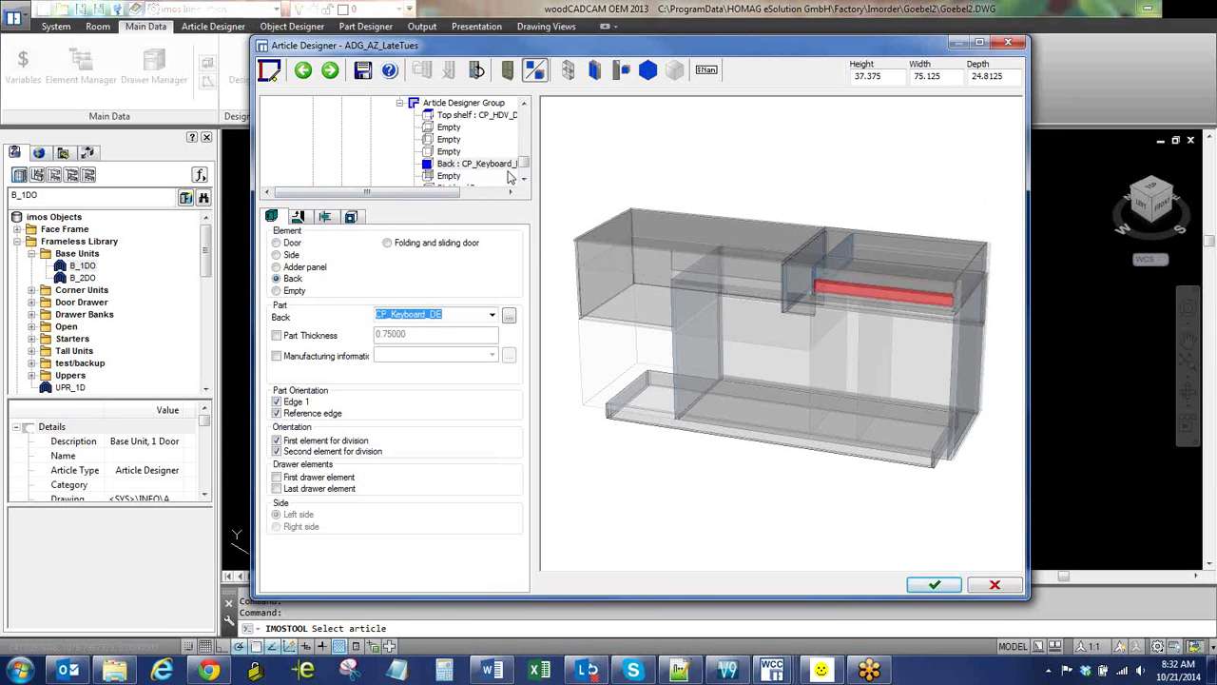
{"action": "scroll", "coordinate": [511, 177], "scroll_direction": "down", "scroll_amount": 5}
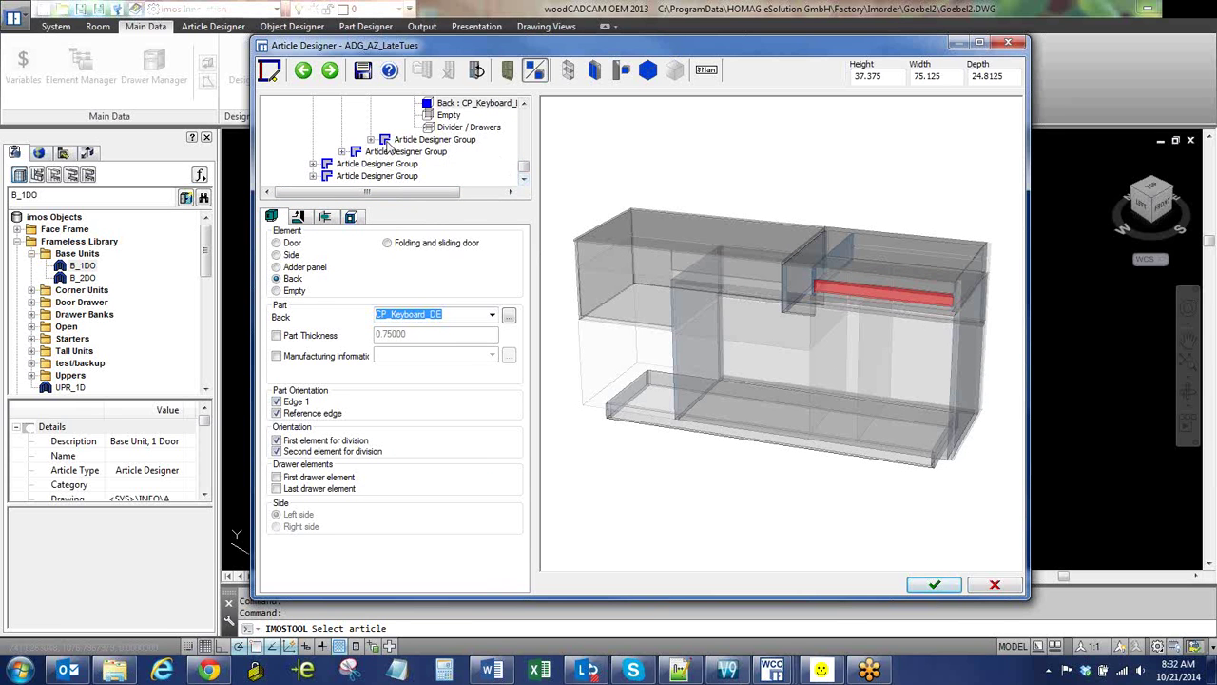
{"action": "double_click", "coordinate": [384, 140]}
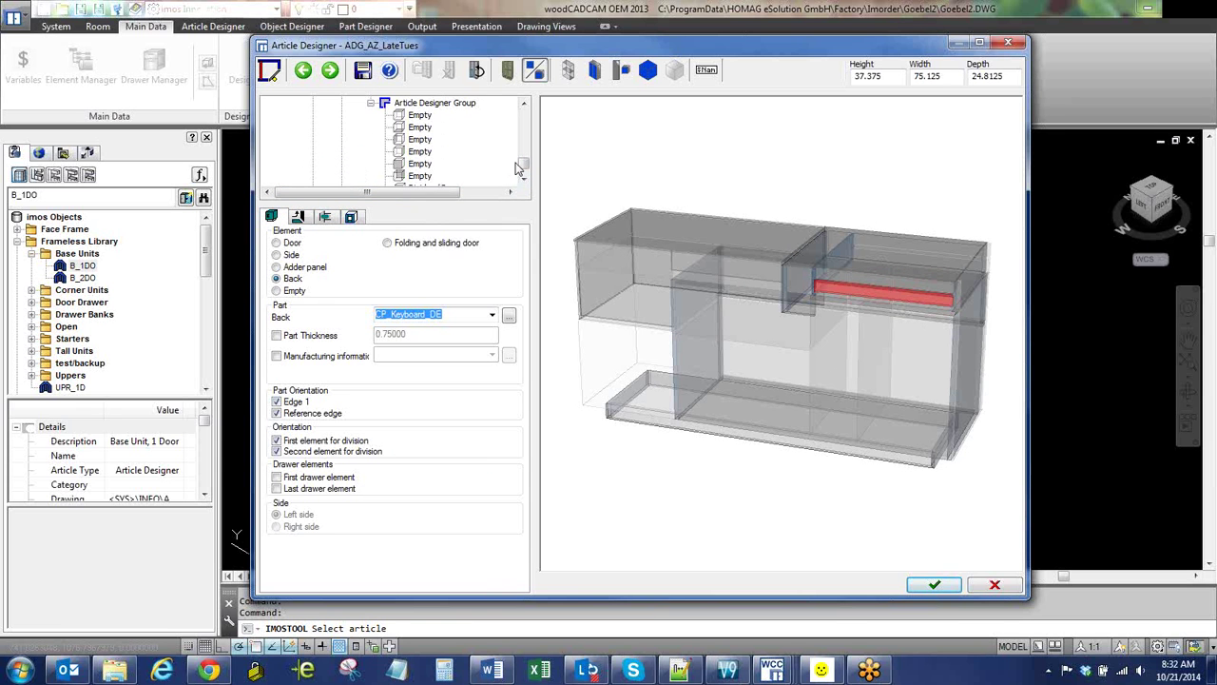
{"action": "left_click", "coordinate": [526, 170]}
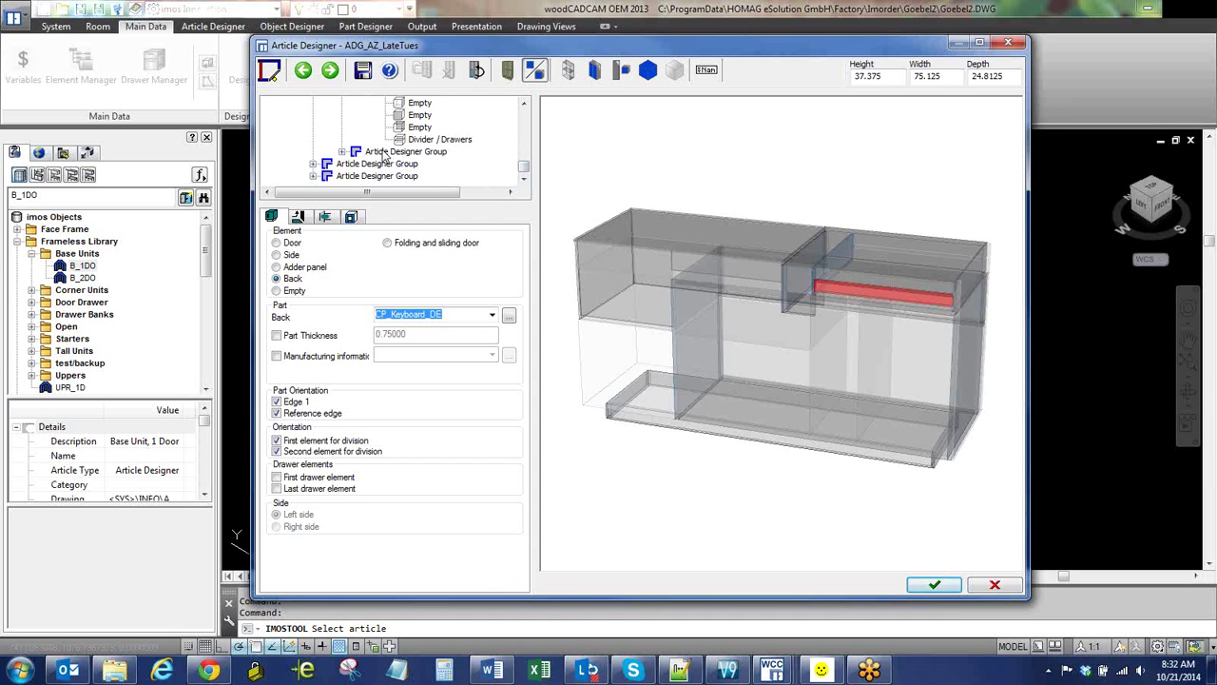
- Check the upper-left sub-assembly's dimensions and expand it to list its parts
{"action": "left_click", "coordinate": [384, 153]}
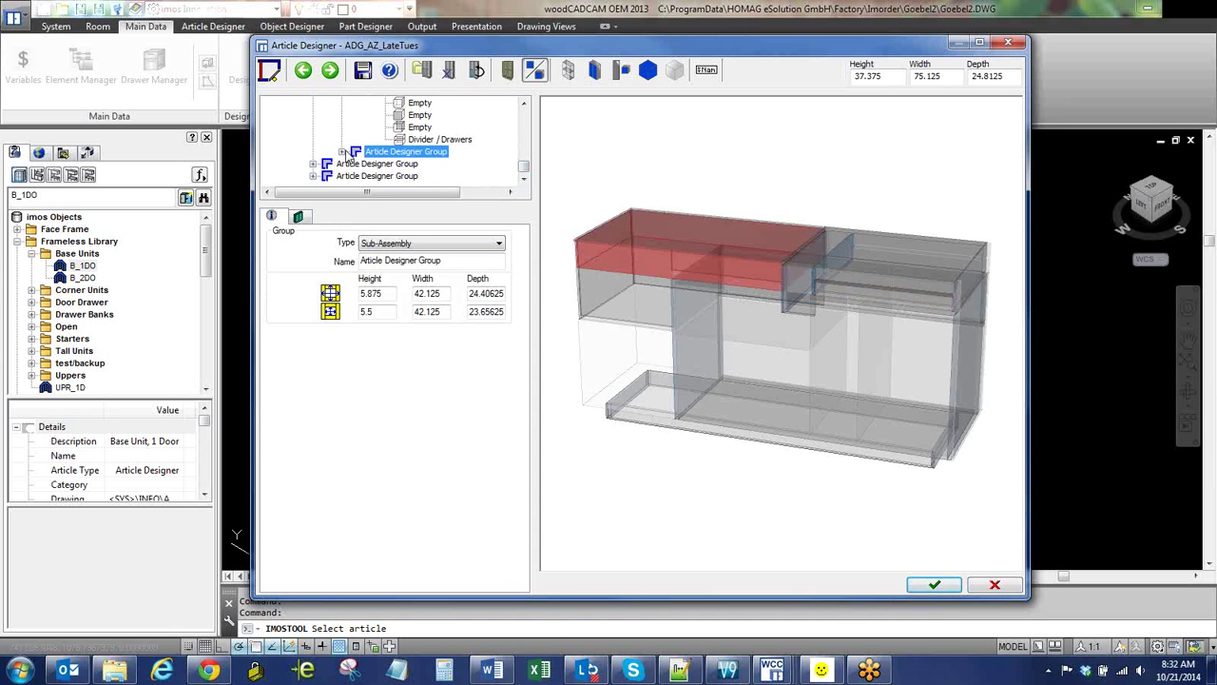
{"action": "left_click", "coordinate": [344, 152]}
{"action": "scroll", "coordinate": [498, 145], "scroll_direction": "down", "scroll_amount": 1}
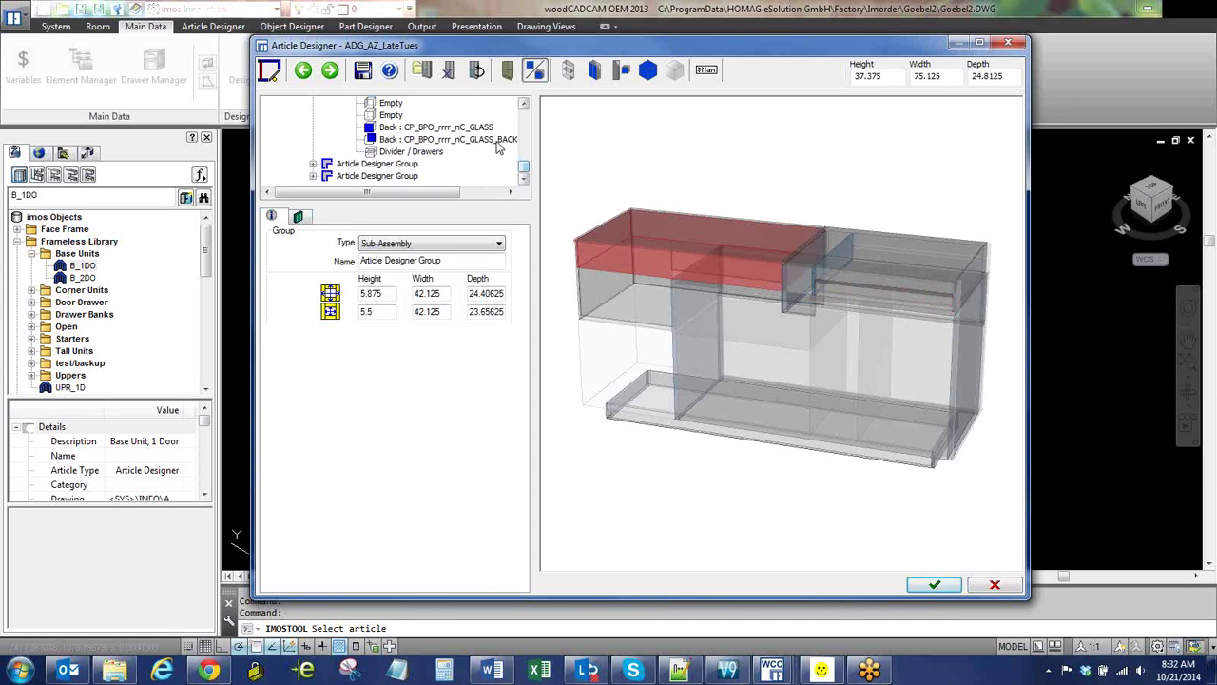
- Review trim/oversize of both glass back panels, then select the lower 28.34375-high Article Designer Group
{"action": "left_click", "coordinate": [464, 128]}
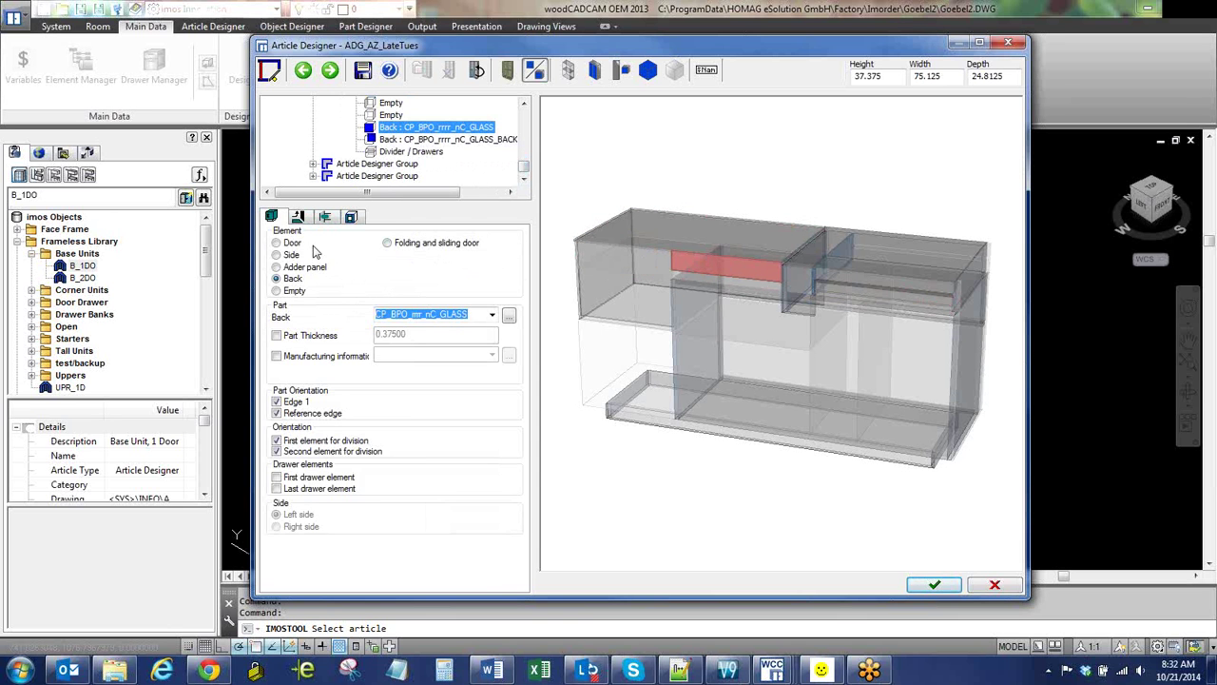
{"action": "left_click", "coordinate": [297, 216]}
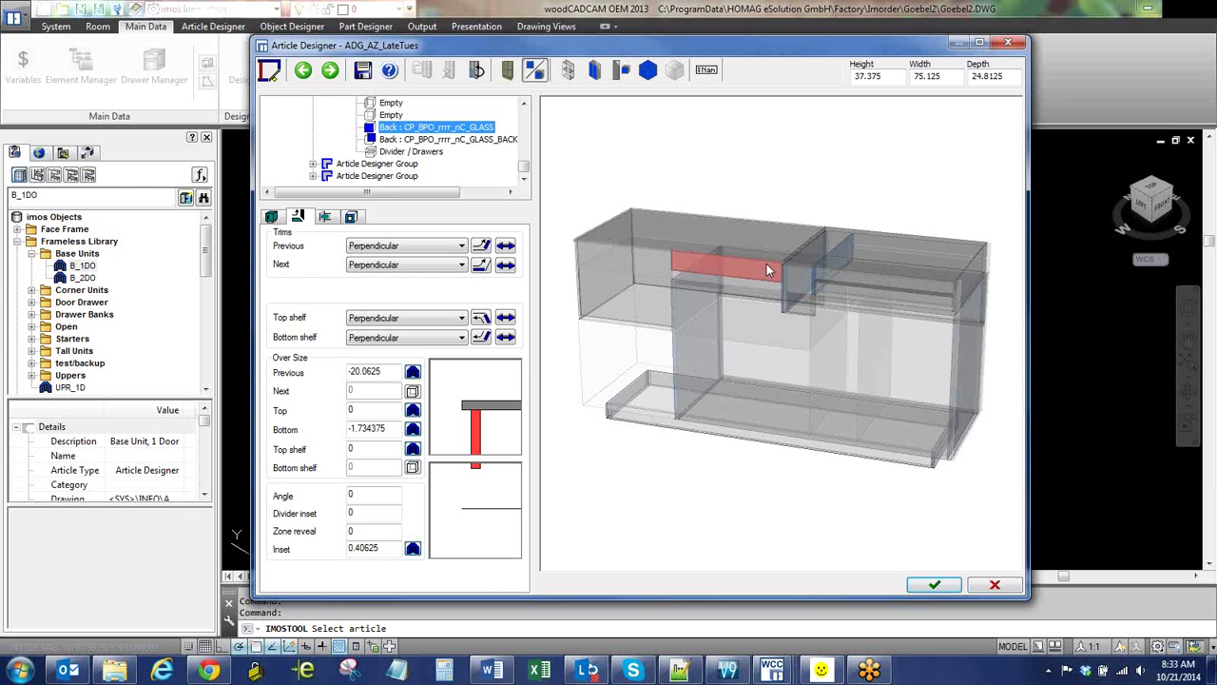
{"action": "left_click", "coordinate": [419, 140]}
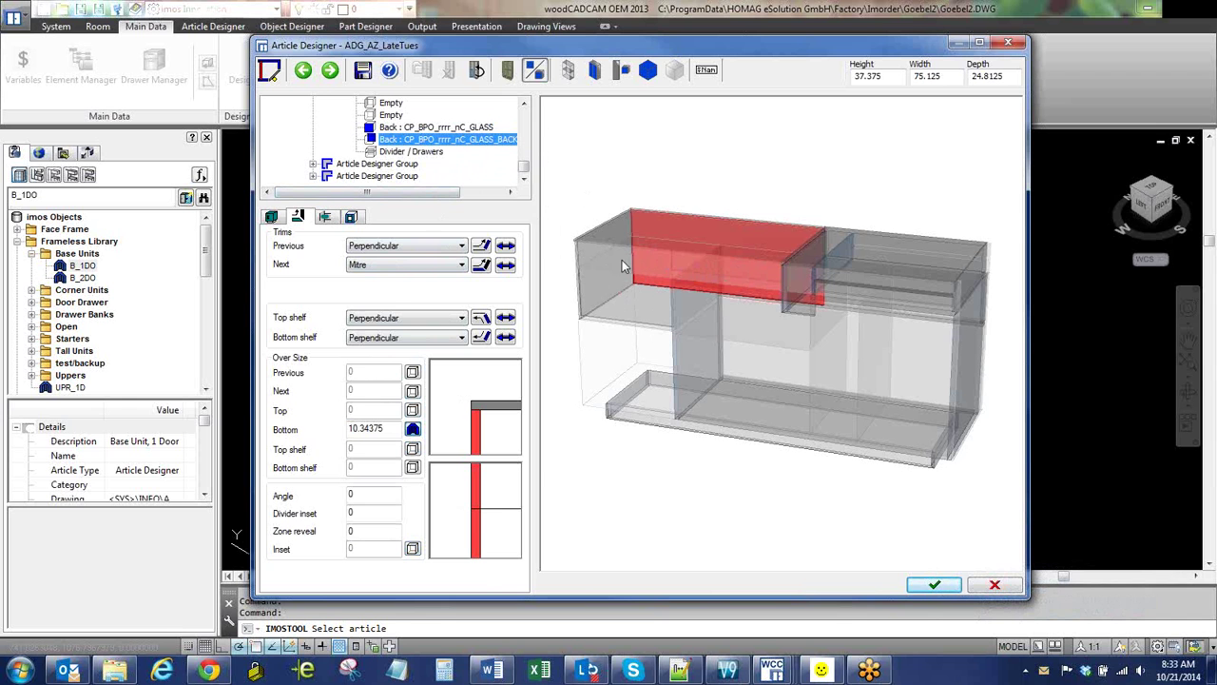
{"action": "left_click", "coordinate": [399, 163]}
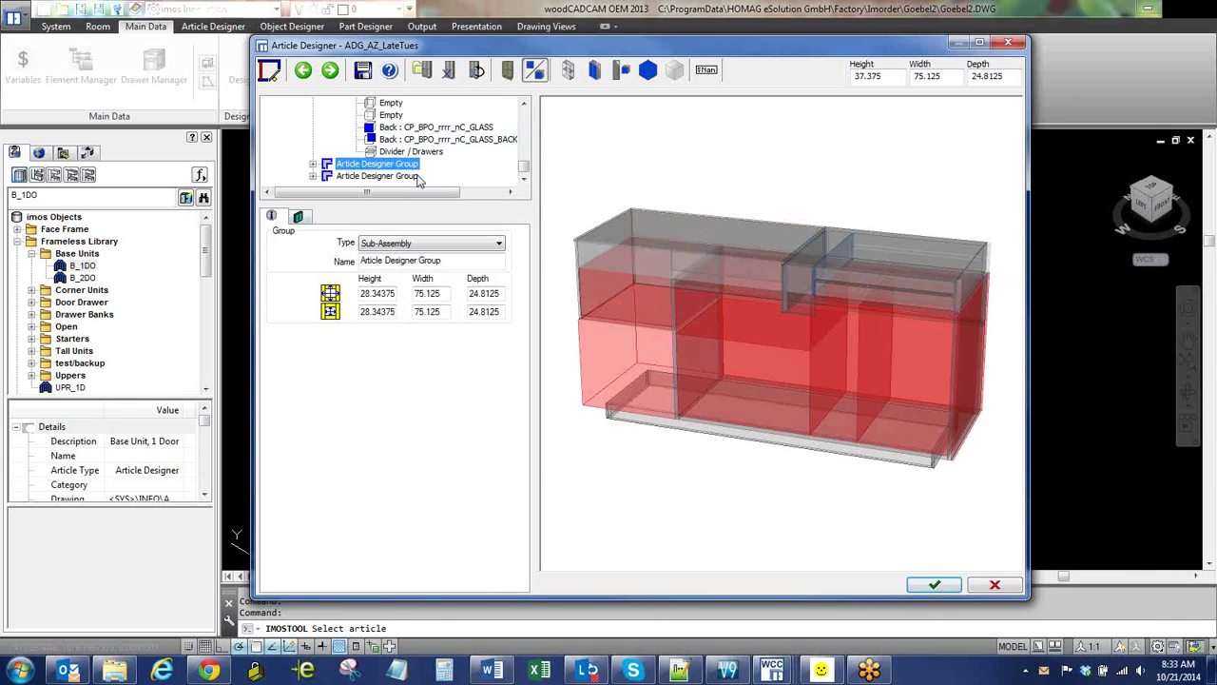
- Expand the lower Article Designer Group and select its Divider / Drawers partition
{"action": "left_click", "coordinate": [313, 163]}
{"action": "scroll", "coordinate": [523, 169], "scroll_direction": "down", "scroll_amount": 2}
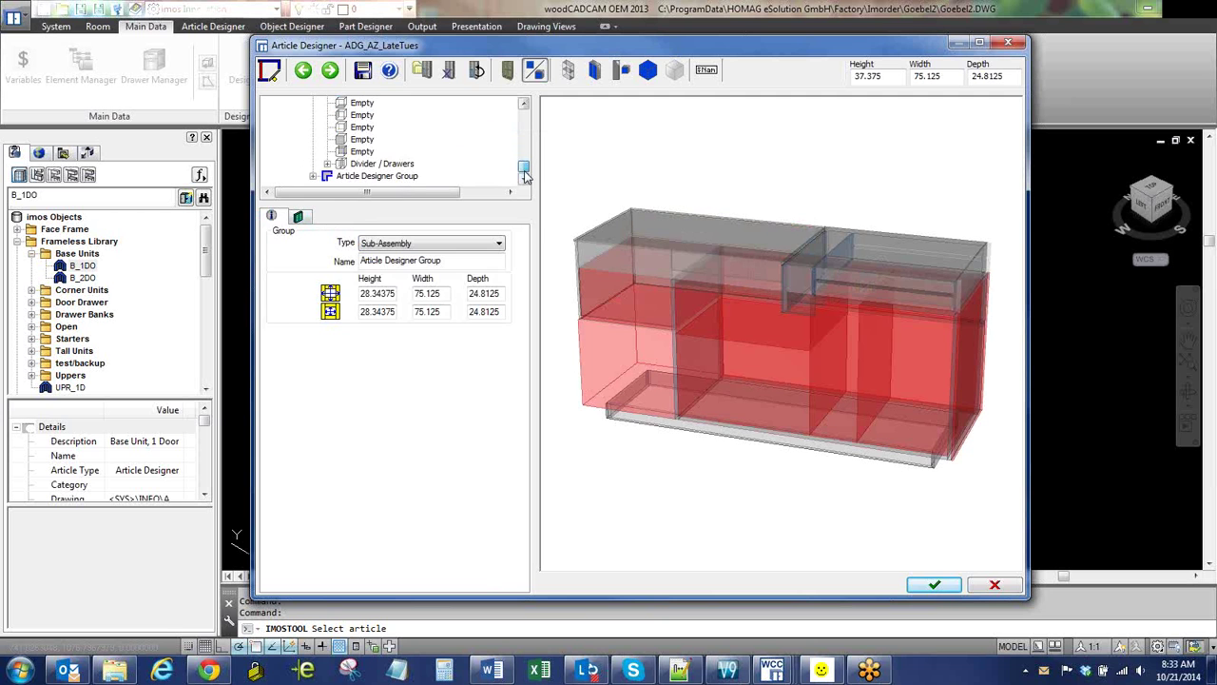
{"action": "left_click", "coordinate": [378, 165]}
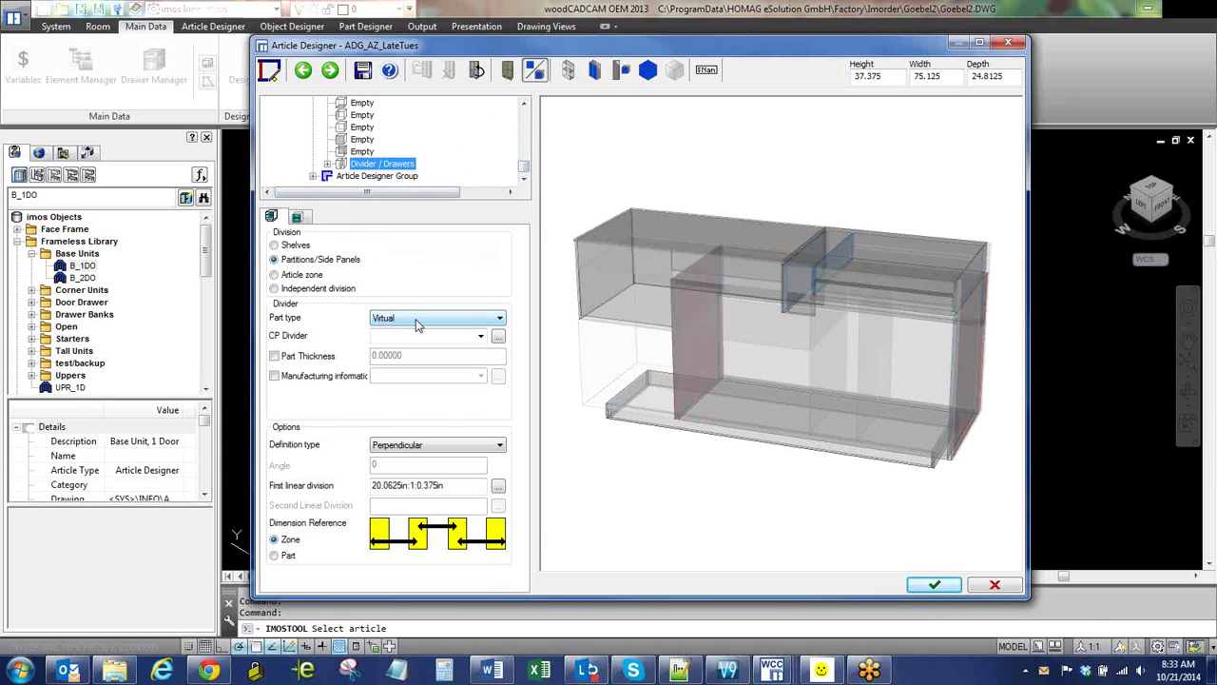
- Preview the First linear division at 10.0625in, then restore it to 20.0625in
{"action": "left_click", "coordinate": [445, 487]}
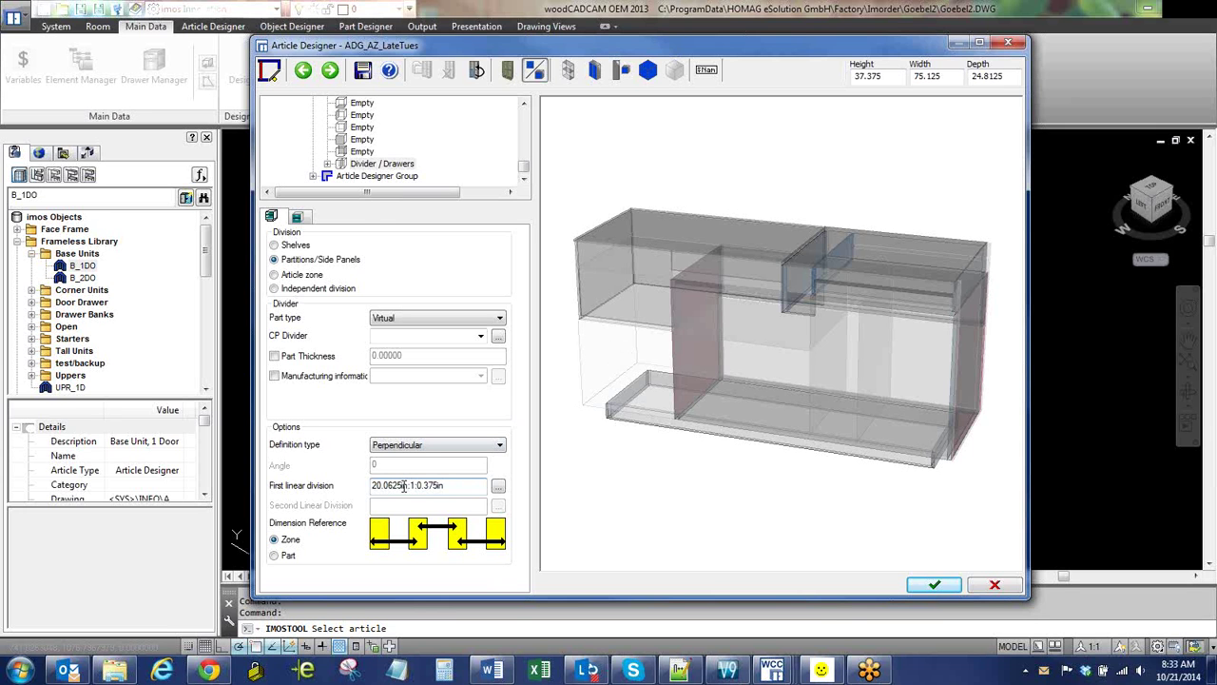
{"action": "left_click", "coordinate": [437, 485]}
{"action": "left_click_drag", "start_coordinate": [377, 485], "coordinate": [371, 485]}
{"action": "type", "text": "1"}
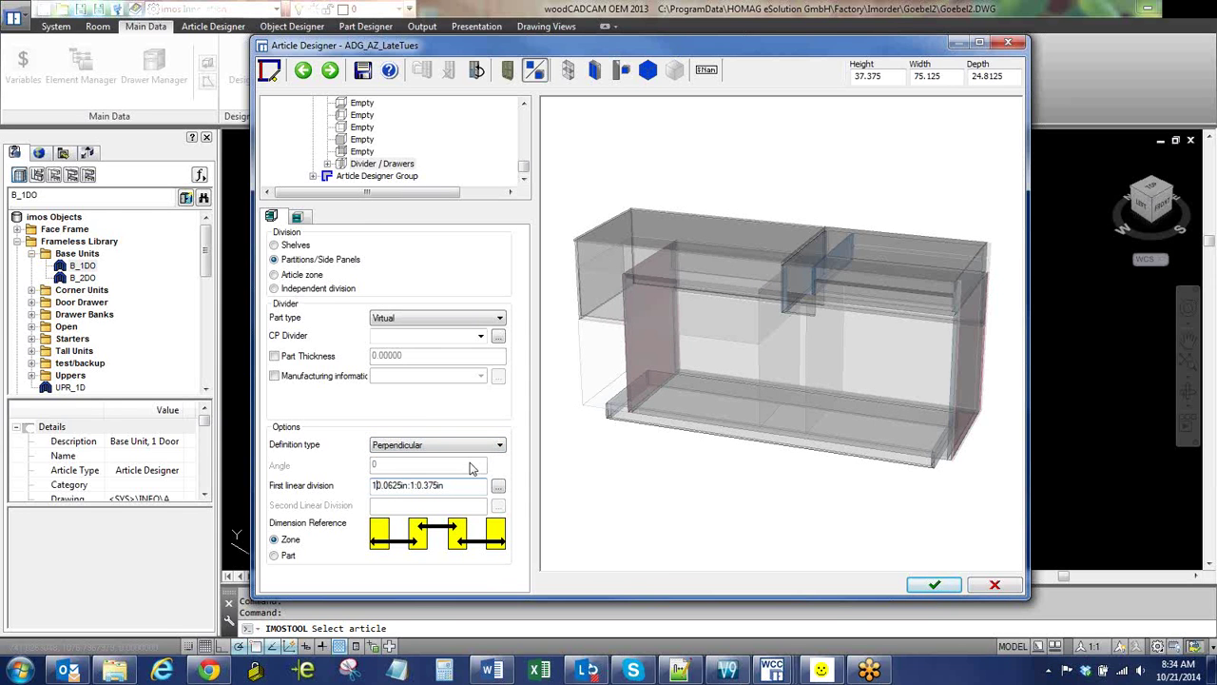
{"action": "key", "text": "Delete"}
{"action": "type", "text": "2"}
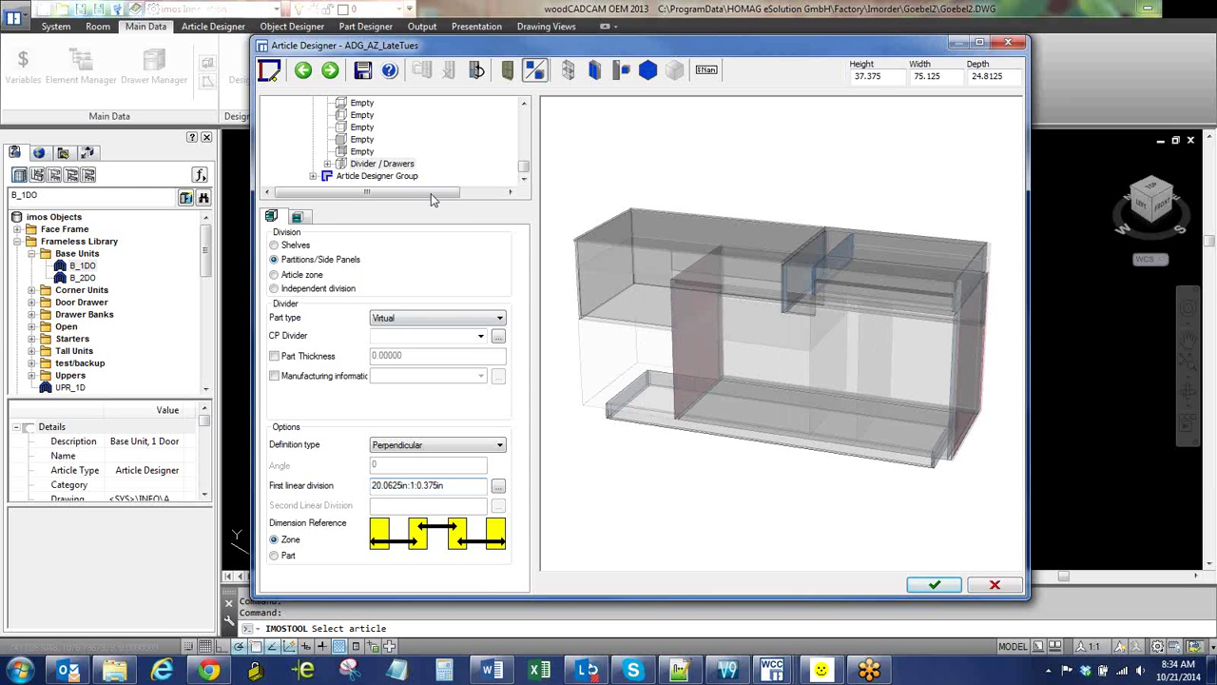
- List the three groups under Divider / Drawers, inspect the first, then re-check the 20.0625in division
{"action": "left_click", "coordinate": [327, 164]}
{"action": "left_click", "coordinate": [409, 152]}
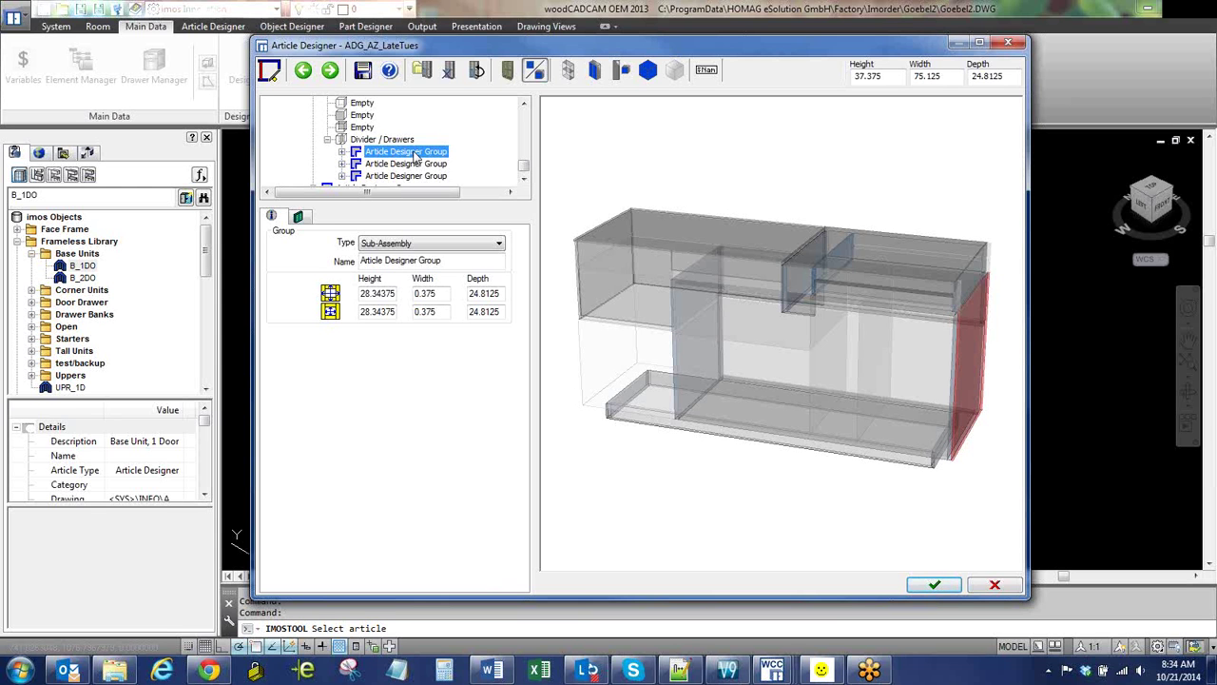
{"action": "left_click", "coordinate": [381, 140]}
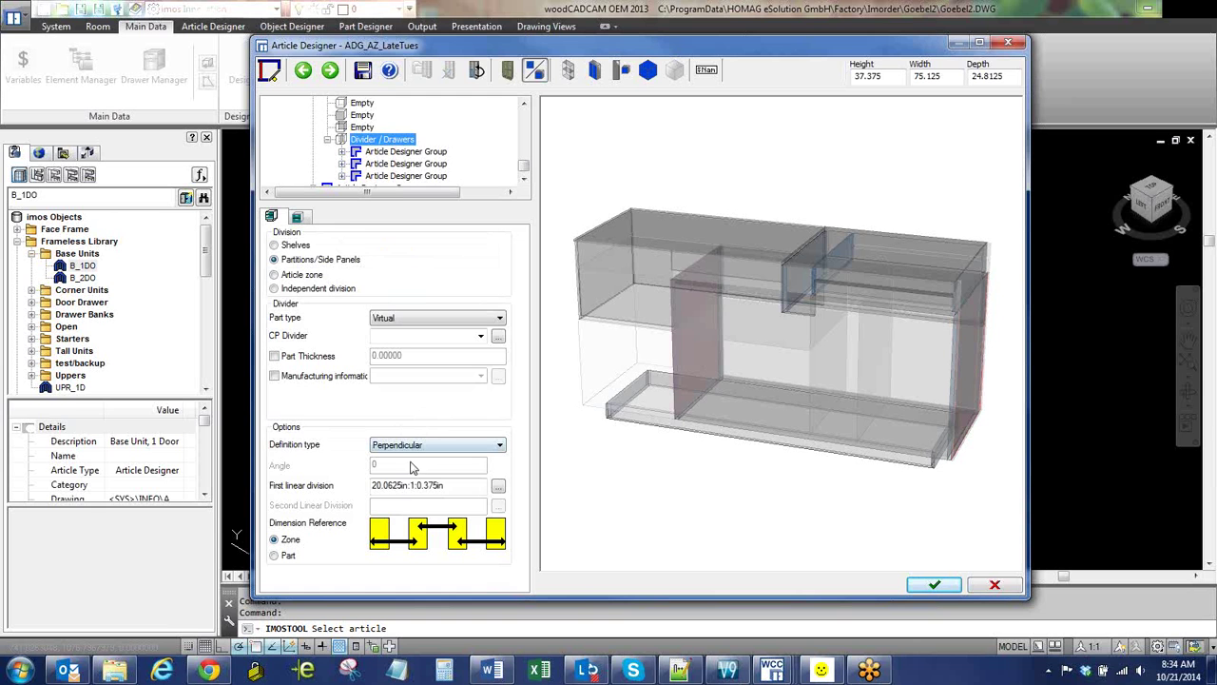
{"action": "left_click_drag", "start_coordinate": [404, 486], "coordinate": [353, 488]}
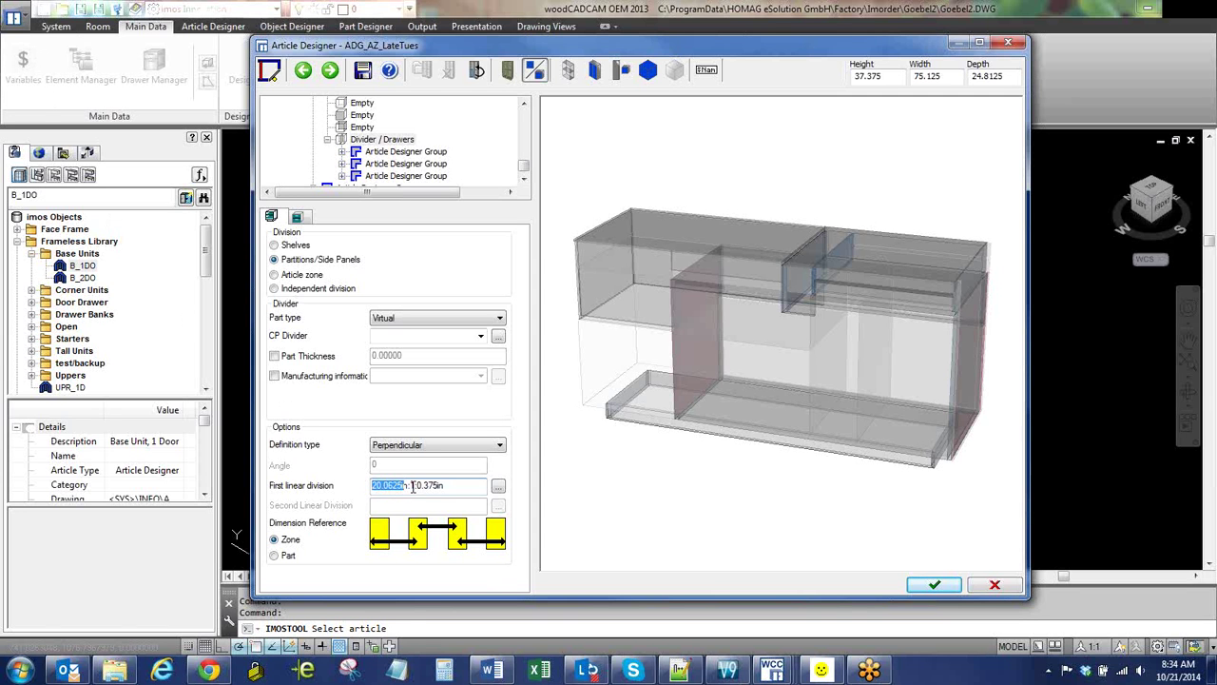
{"action": "left_click", "coordinate": [451, 488]}
{"action": "left_click_drag", "start_coordinate": [402, 487], "coordinate": [370, 487]}
{"action": "left_click", "coordinate": [524, 179]}
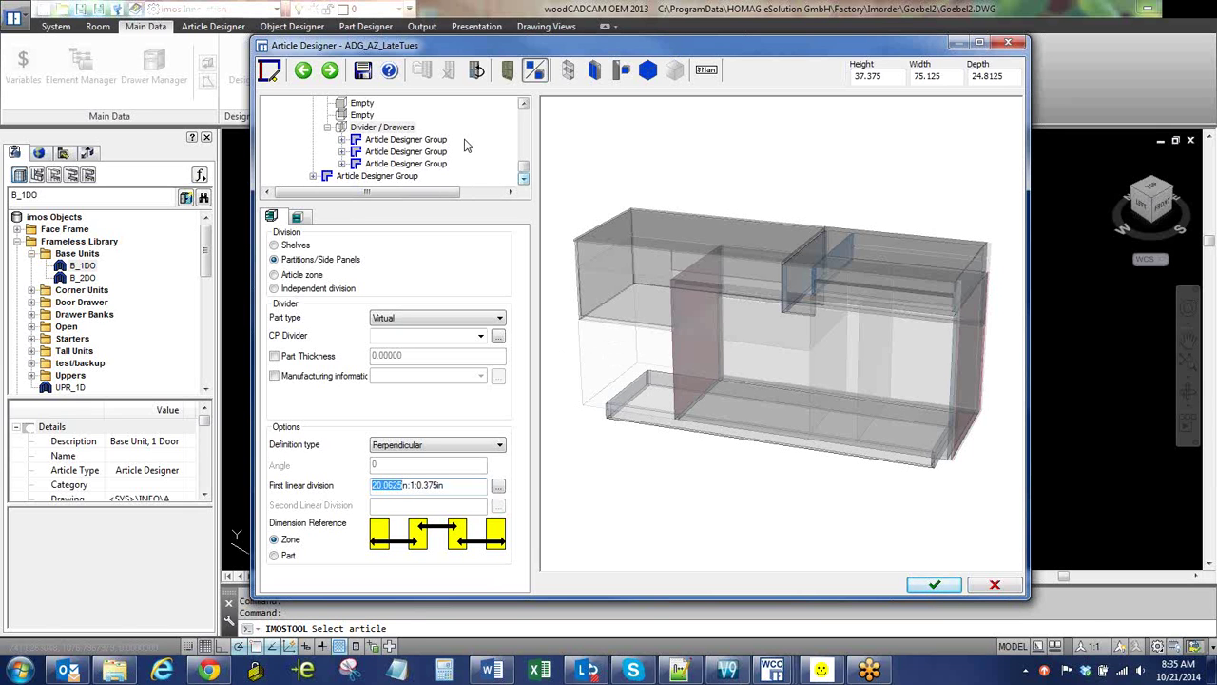
- Drill through the 54.6875-wide group down to the nested Divider / Drawers and expand it
{"action": "left_click", "coordinate": [405, 140]}
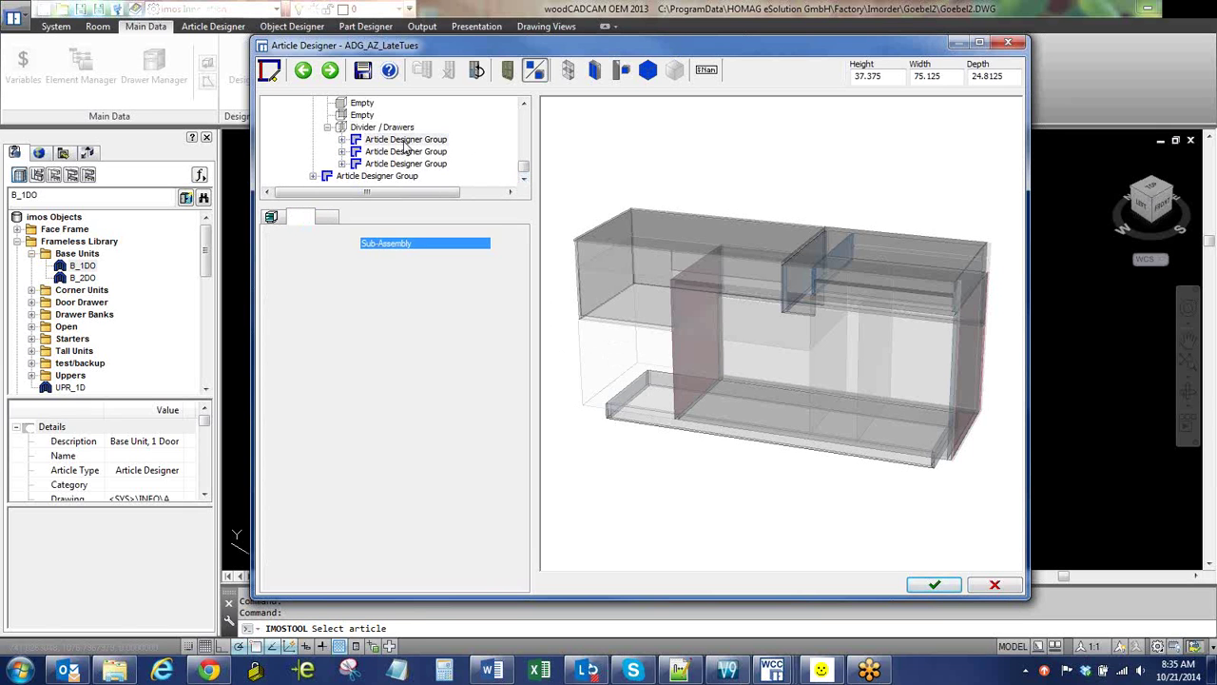
{"action": "left_click", "coordinate": [341, 140]}
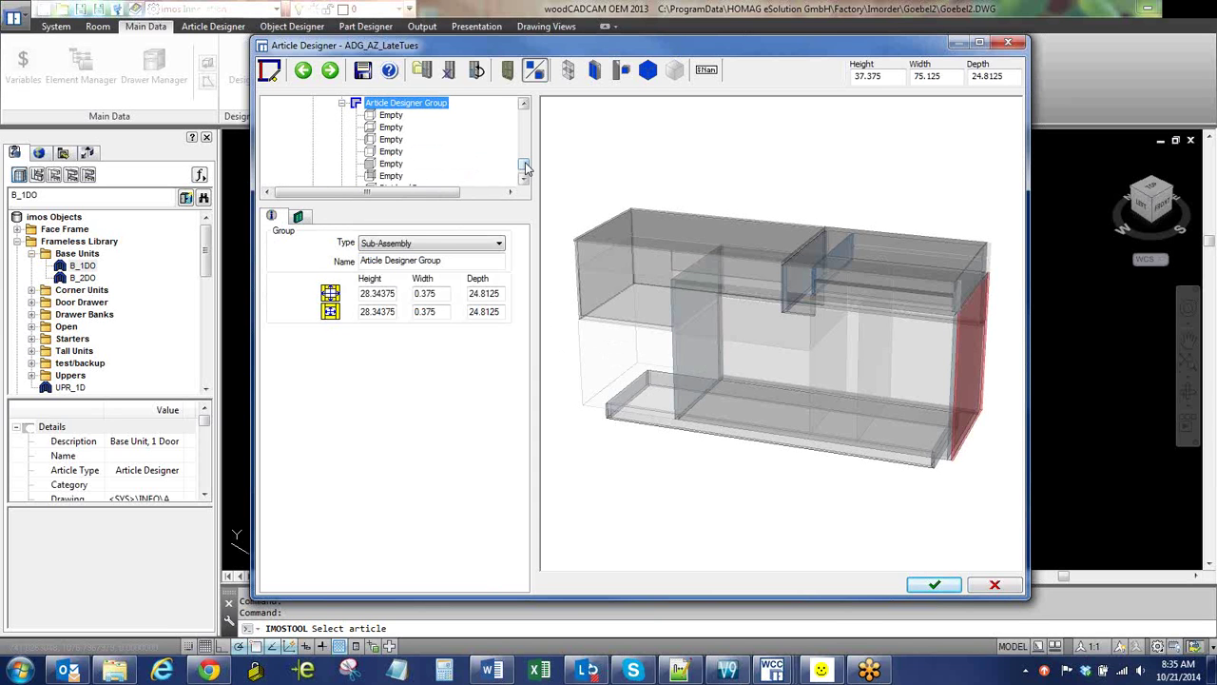
{"action": "scroll", "coordinate": [519, 169], "scroll_direction": "down", "scroll_amount": 2}
{"action": "left_click", "coordinate": [350, 151]}
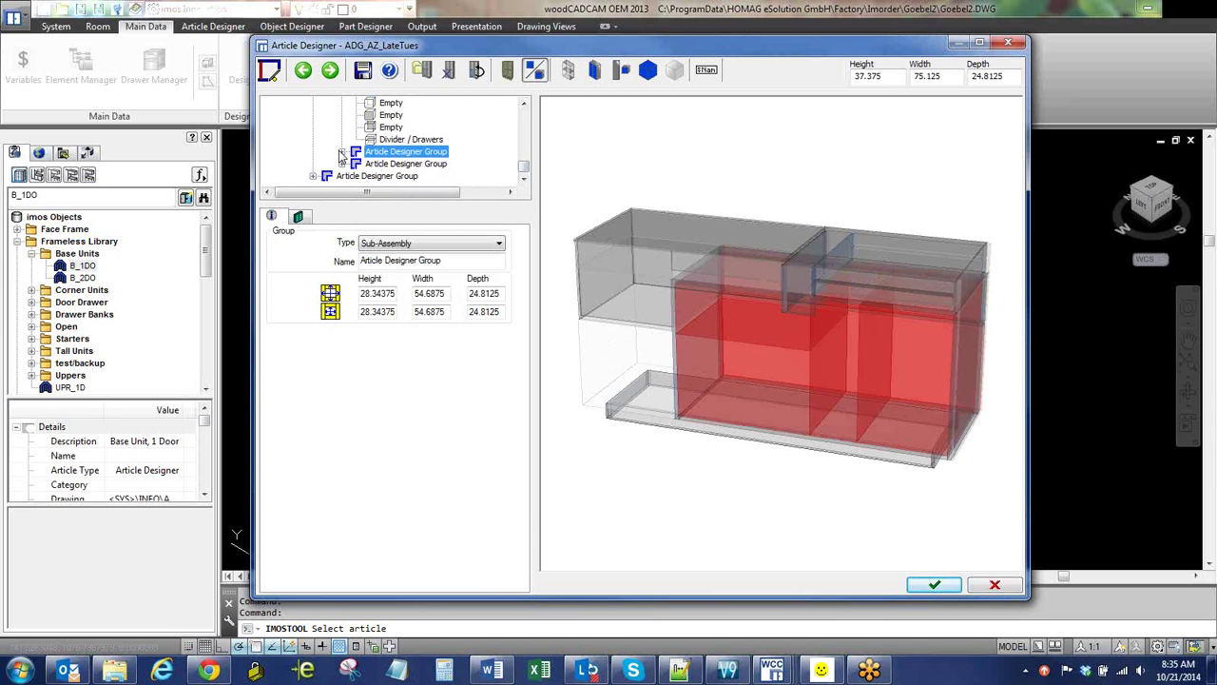
{"action": "left_click", "coordinate": [343, 153]}
{"action": "scroll", "coordinate": [521, 168], "scroll_direction": "down", "scroll_amount": 2}
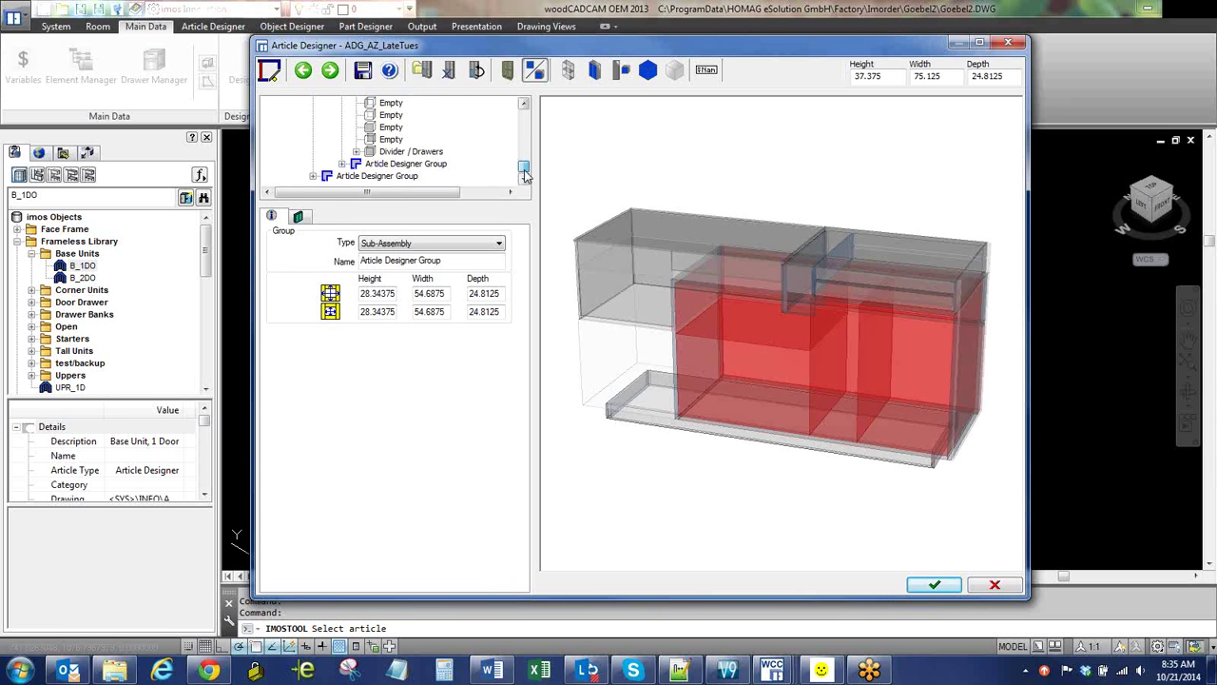
{"action": "left_click", "coordinate": [424, 154]}
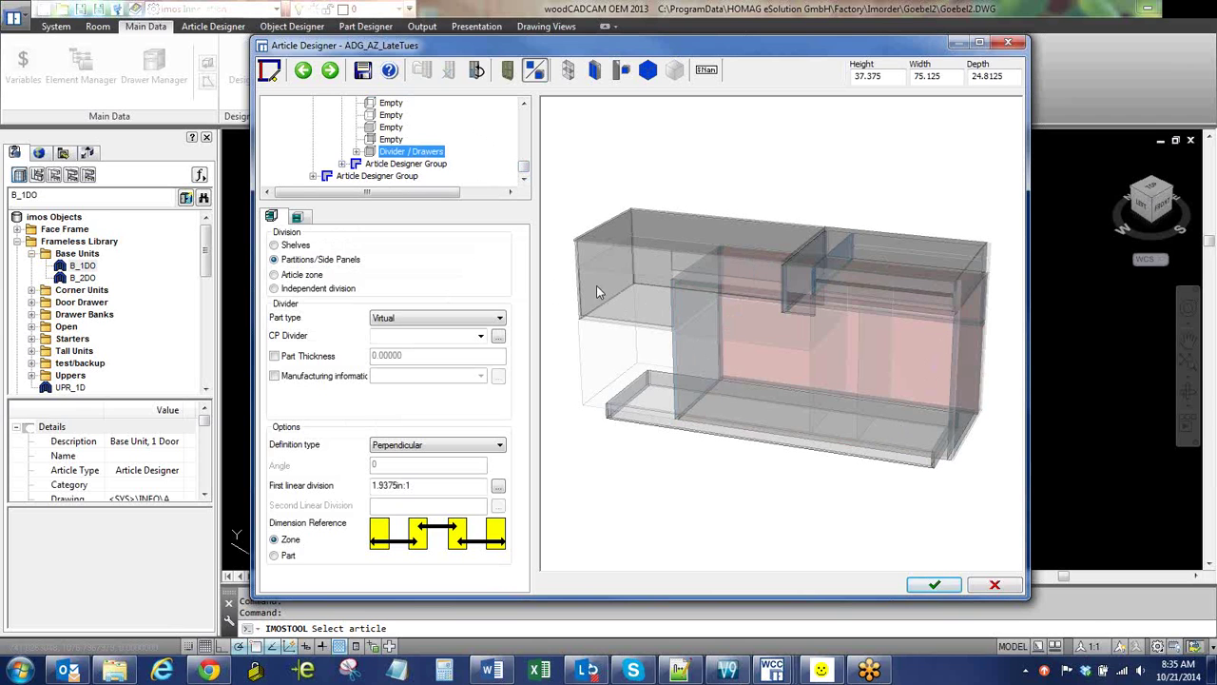
{"action": "left_click", "coordinate": [357, 152]}
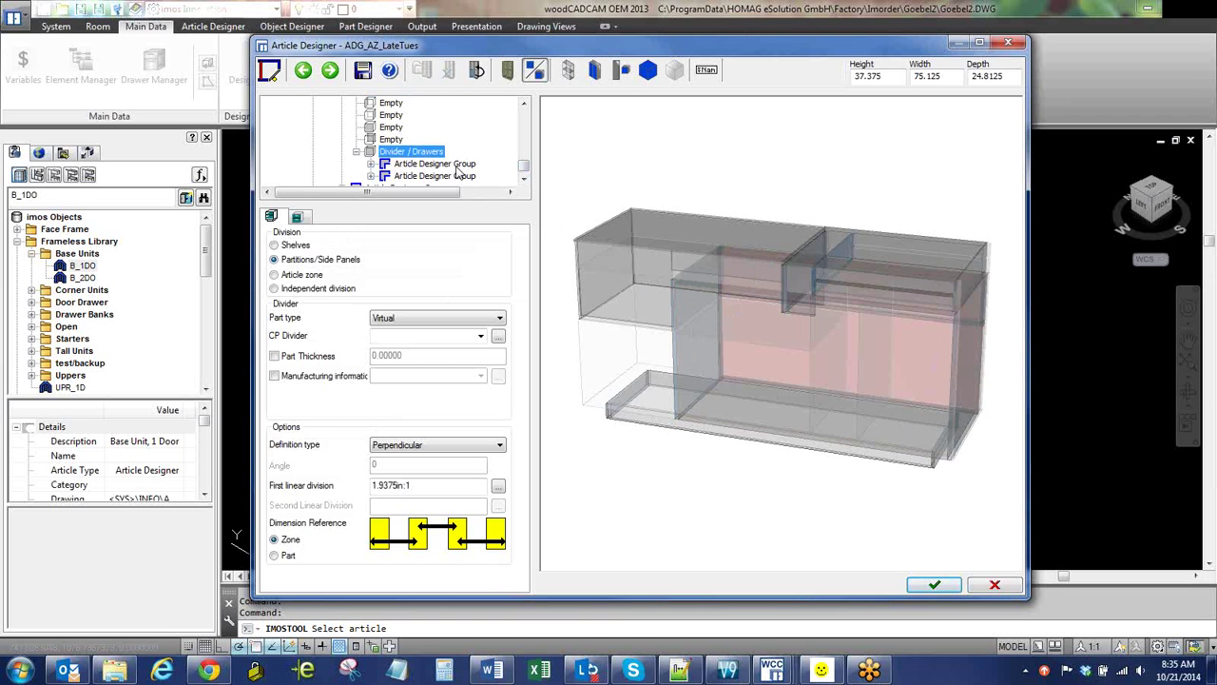
- Preview the nested First linear division at 11.9375in, then restore 1.9375in
{"action": "left_click", "coordinate": [378, 486]}
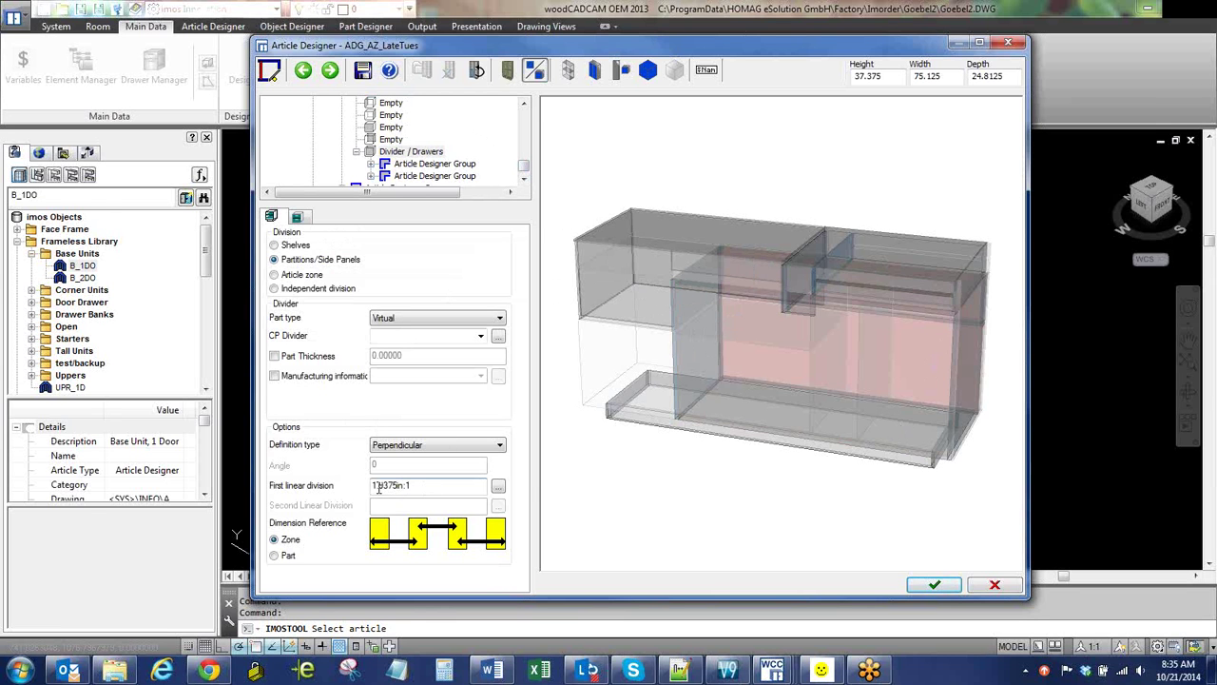
{"action": "left_click_drag", "start_coordinate": [377, 486], "coordinate": [370, 486]}
{"action": "type", "text": "11"}
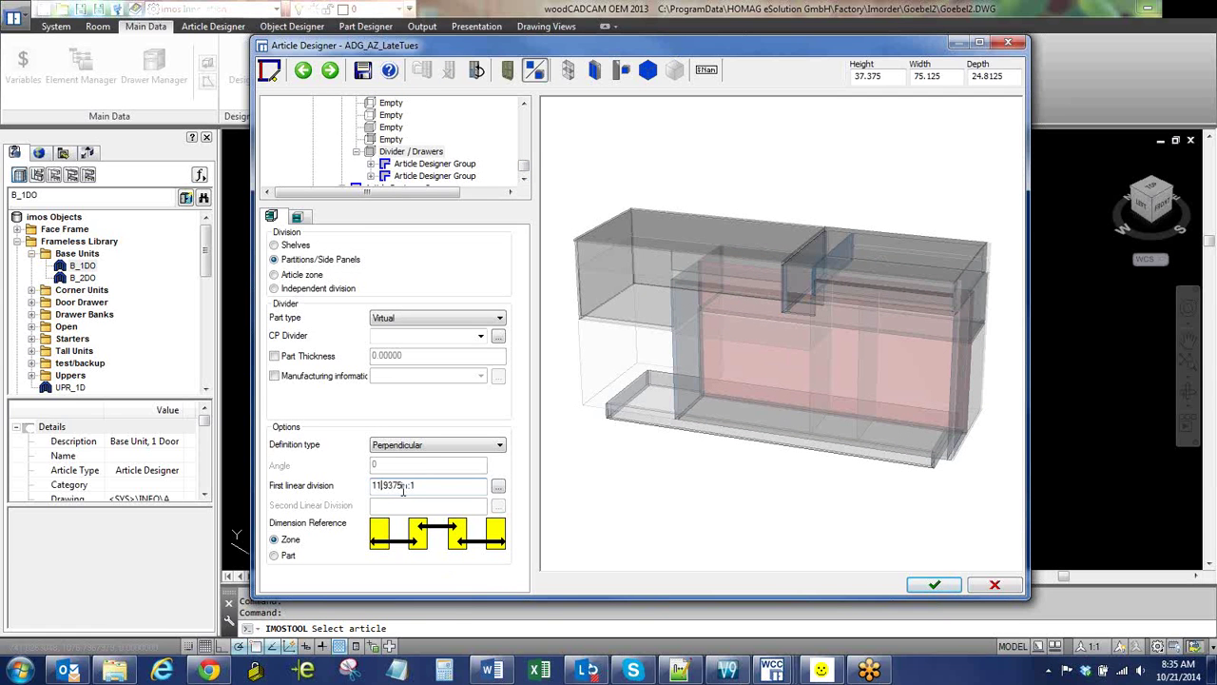
{"action": "key", "text": "BackSpace"}
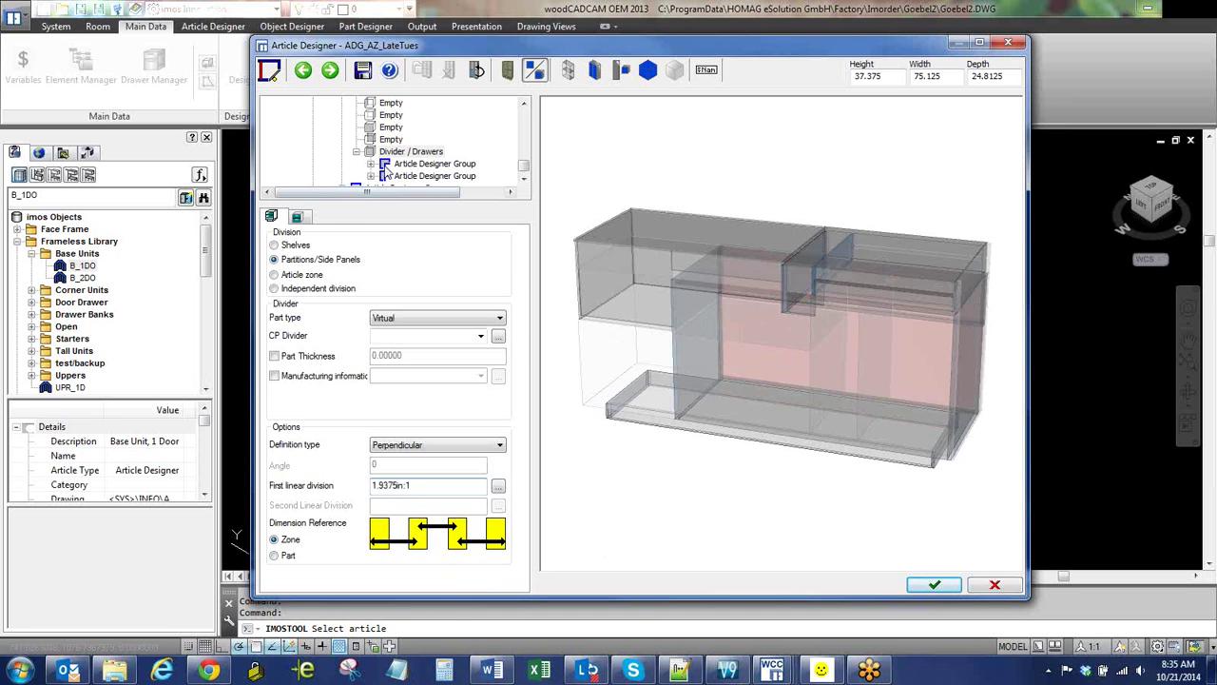
- Expand the nested divider's first group and show its Top shelf CP_TSI_2000_DO_Rv00mm
{"action": "left_click", "coordinate": [418, 165]}
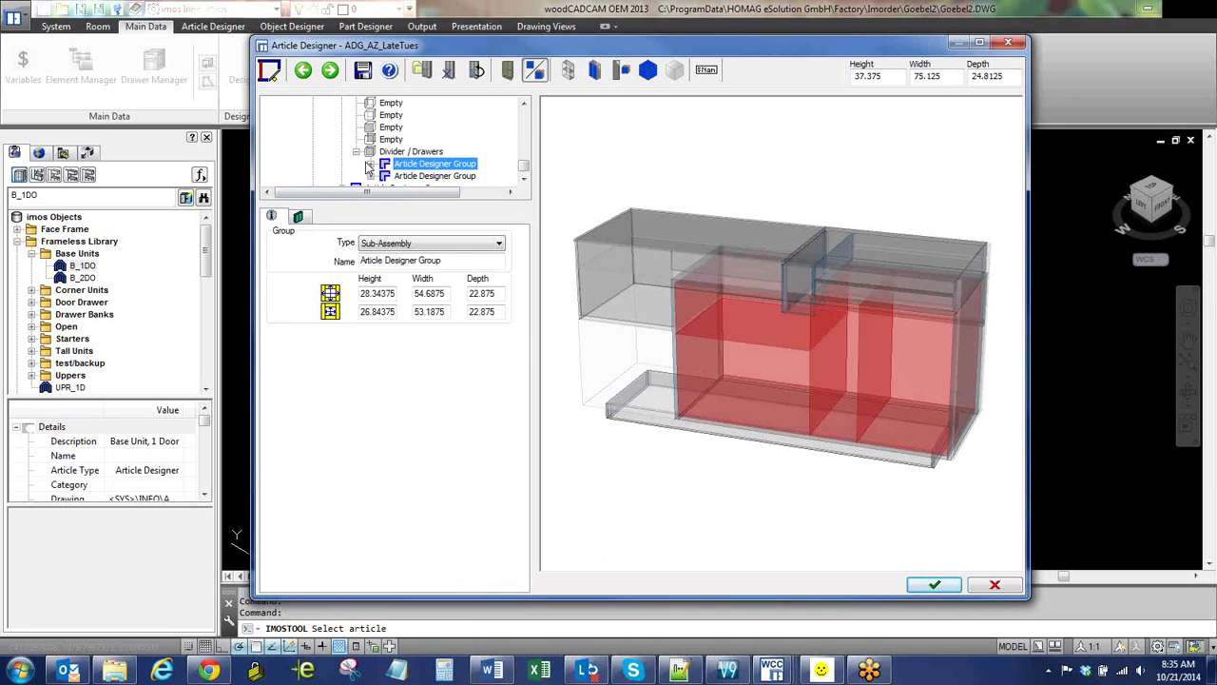
{"action": "left_click", "coordinate": [370, 163]}
{"action": "left_click", "coordinate": [457, 115]}
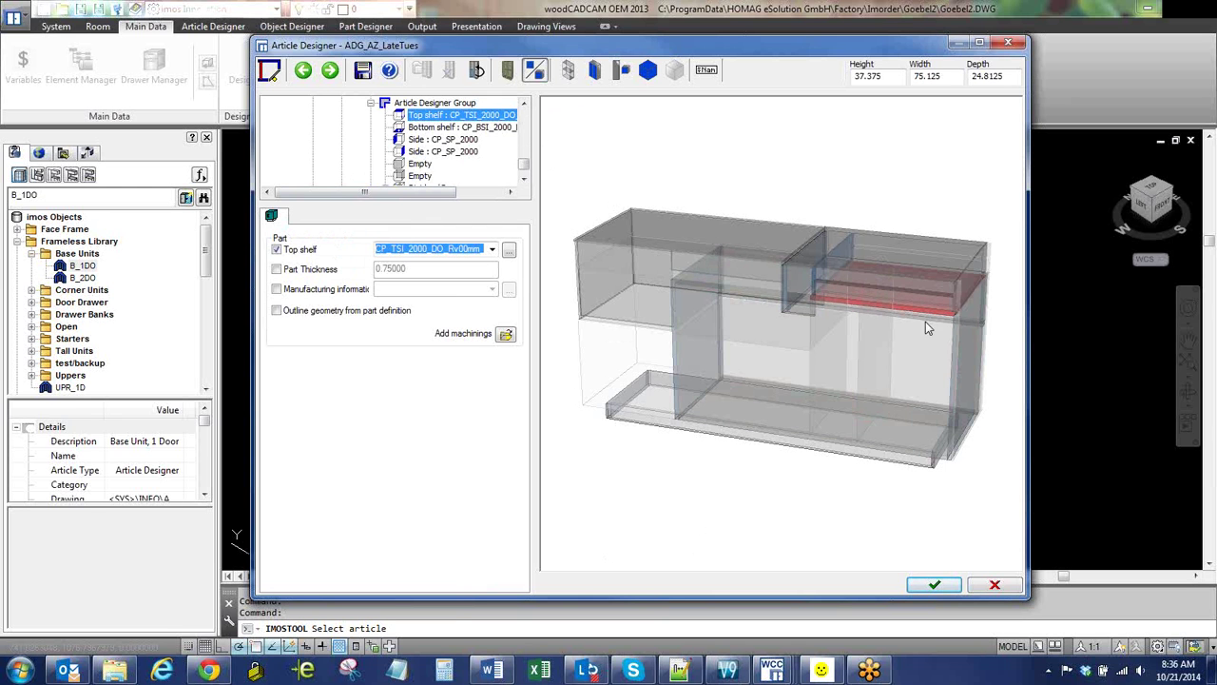
- Inspect Bottom shelf and the second Side CP_SP_2000, then the middle Divider / Drawers at 27.563in
{"action": "left_click", "coordinate": [453, 127]}
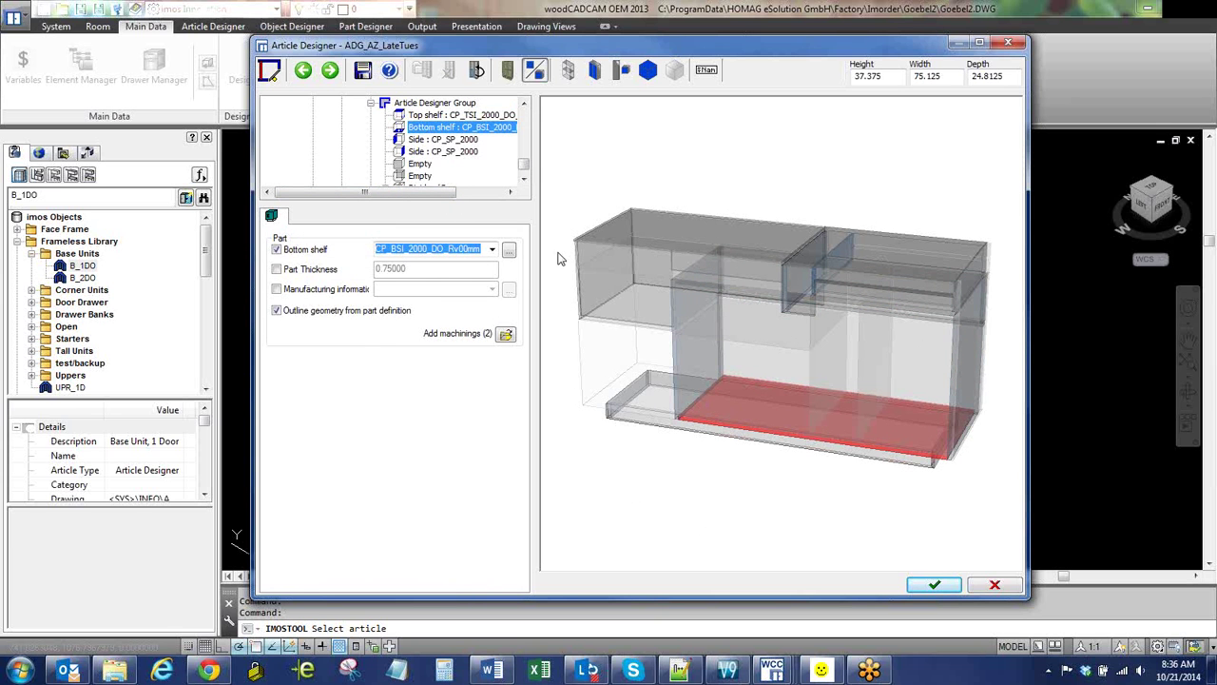
{"action": "left_click", "coordinate": [458, 152]}
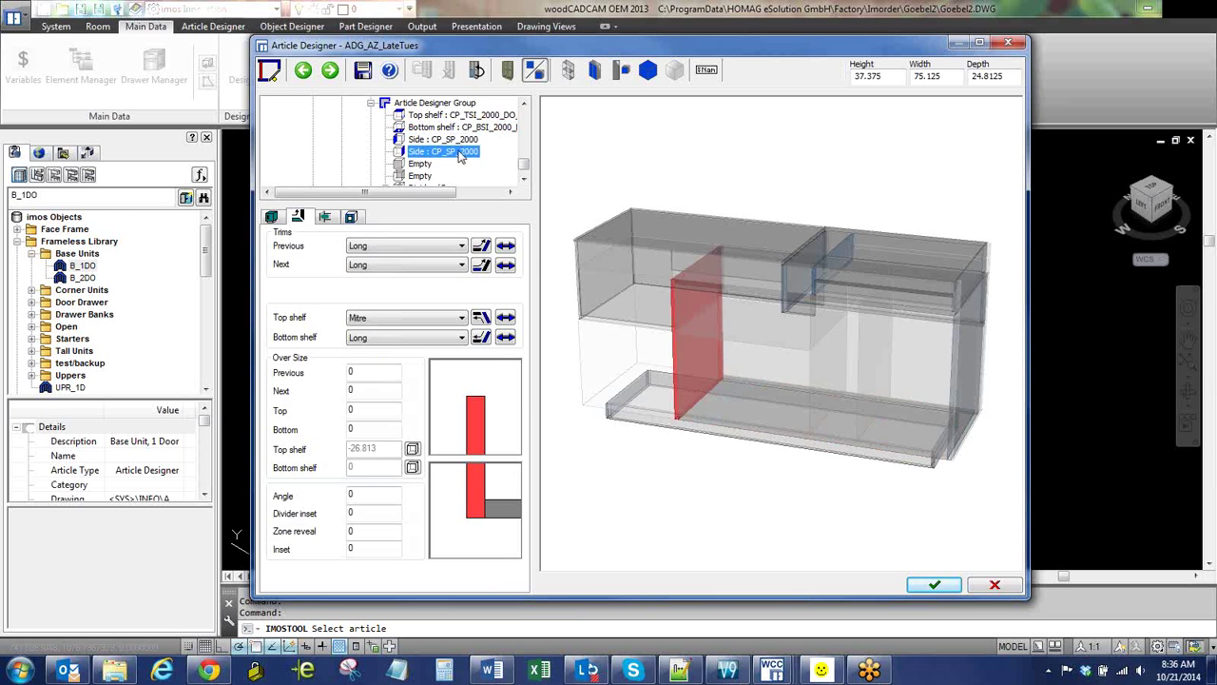
{"action": "scroll", "coordinate": [419, 155], "scroll_direction": "down", "scroll_amount": 2}
{"action": "left_click", "coordinate": [416, 140]}
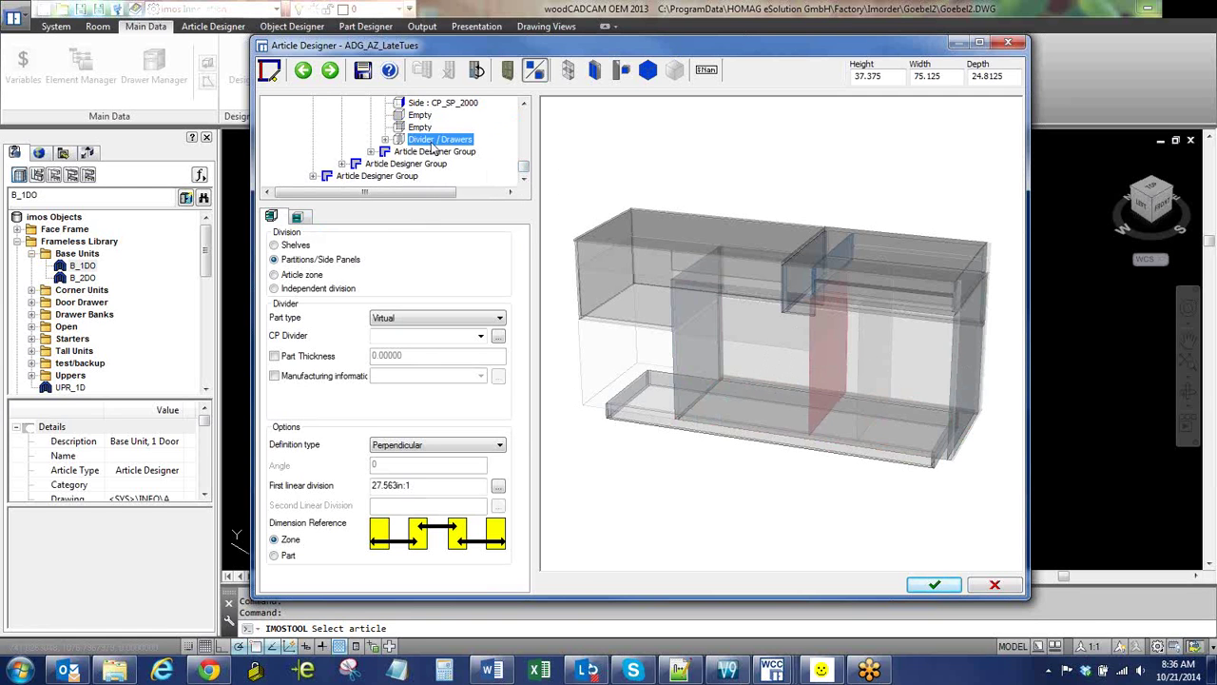
- Expand the middle Divider / Drawers, check its 27.563in division, and open its first nested group
{"action": "left_click", "coordinate": [386, 140]}
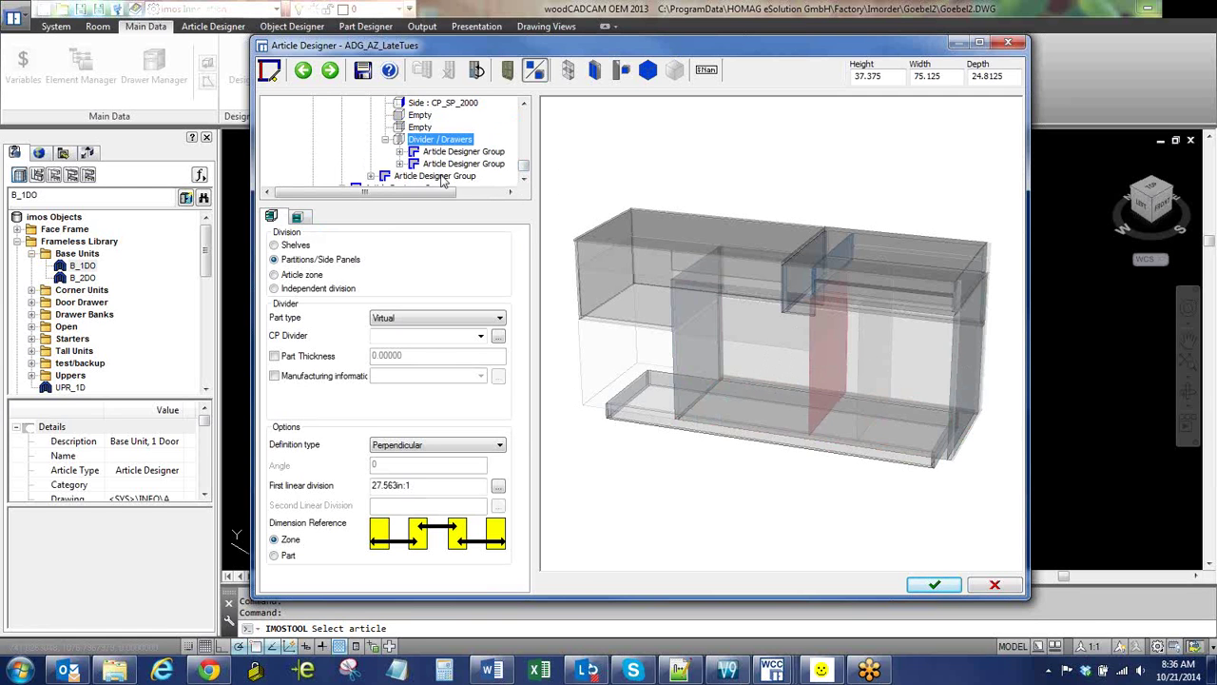
{"action": "left_click", "coordinate": [387, 485]}
{"action": "double_click", "coordinate": [375, 485]}
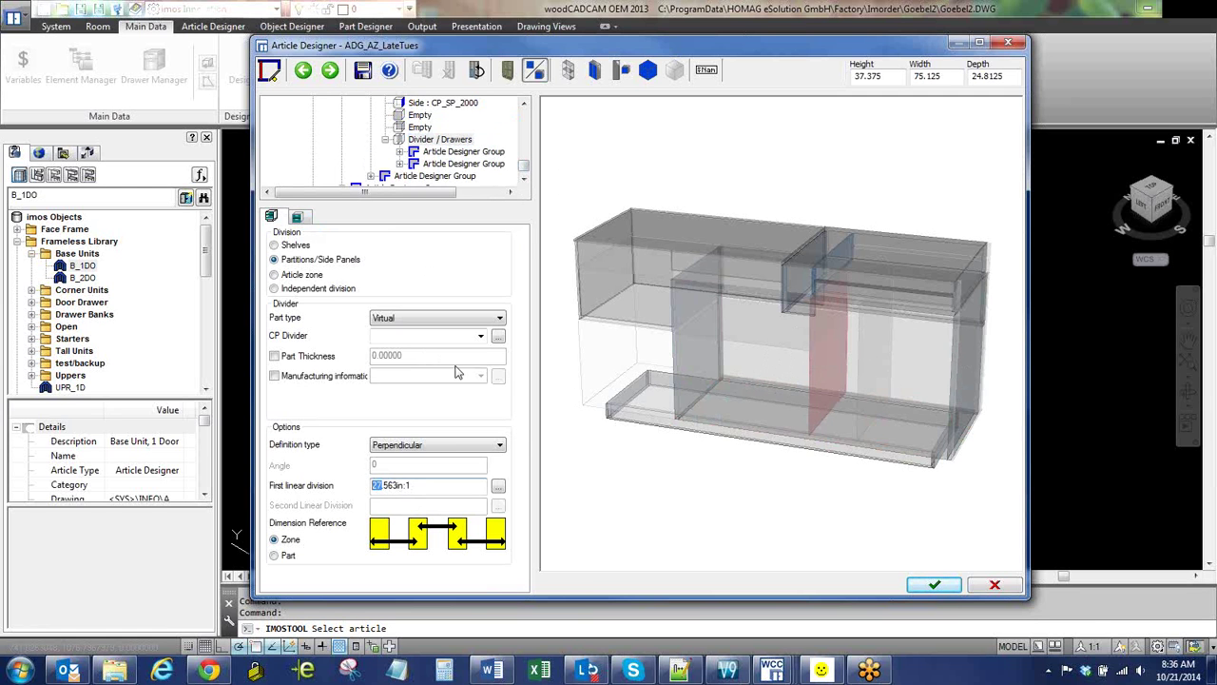
{"action": "left_click", "coordinate": [442, 154]}
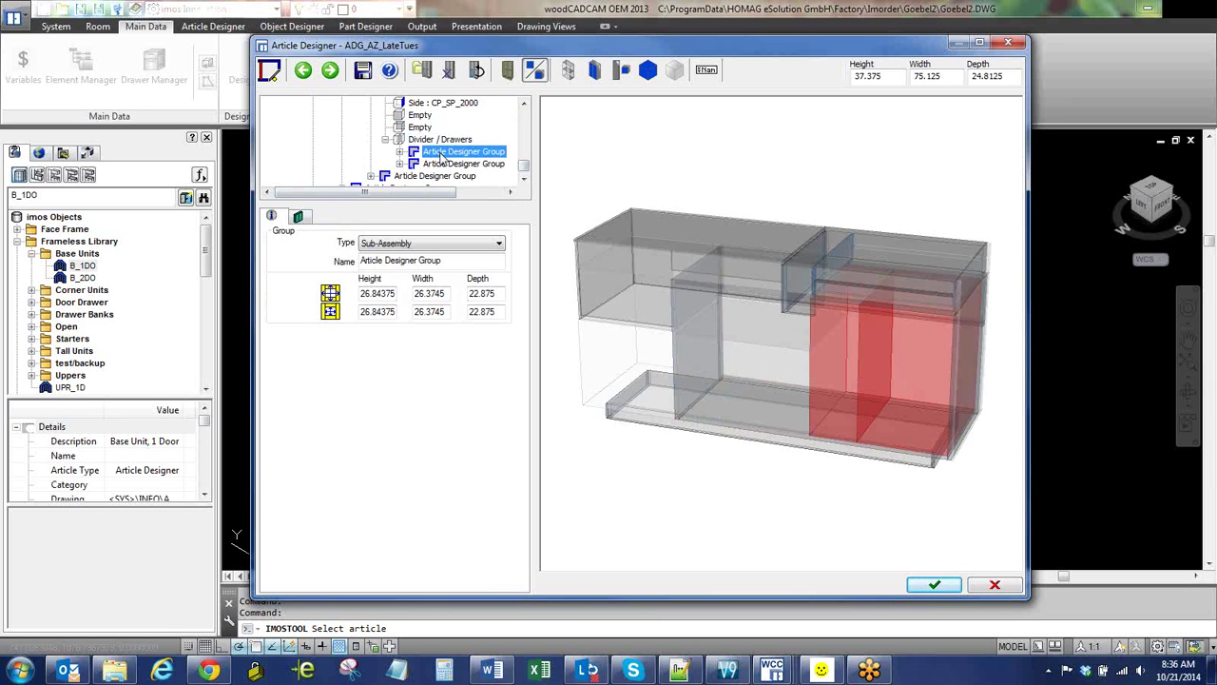
{"action": "left_click", "coordinate": [401, 153]}
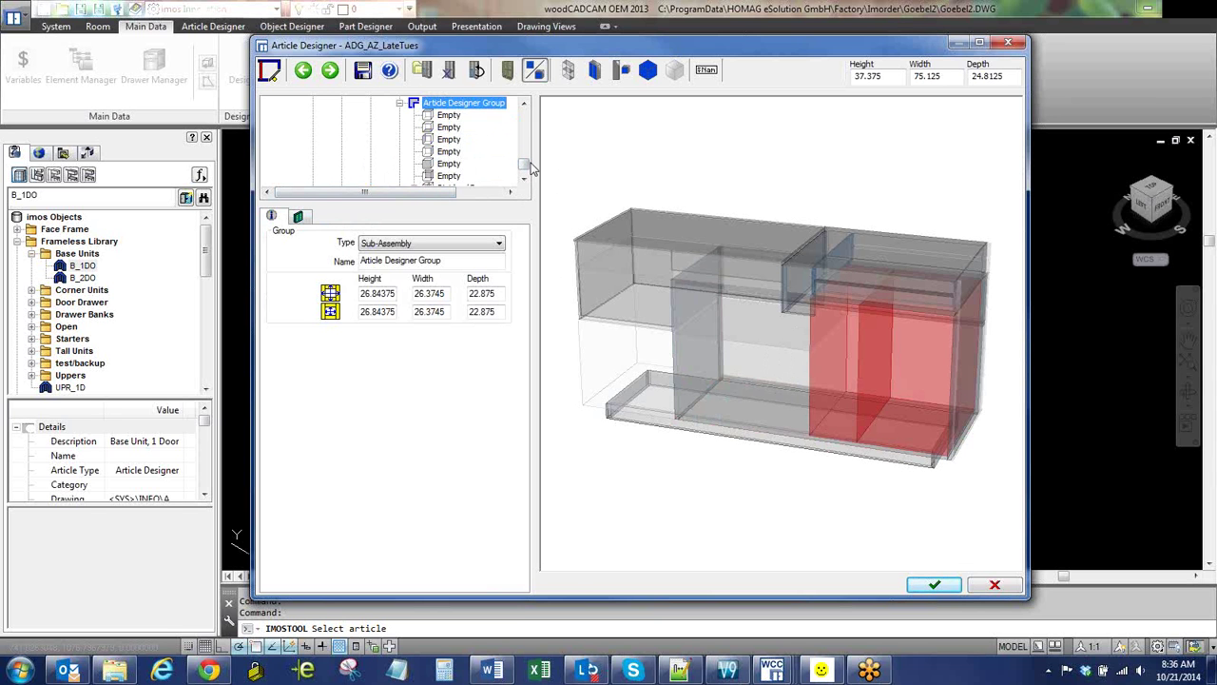
{"action": "left_click", "coordinate": [523, 177]}
- Drill into the nested divider to view its article zone division assigning zone AZG_R
{"action": "left_click", "coordinate": [472, 153]}
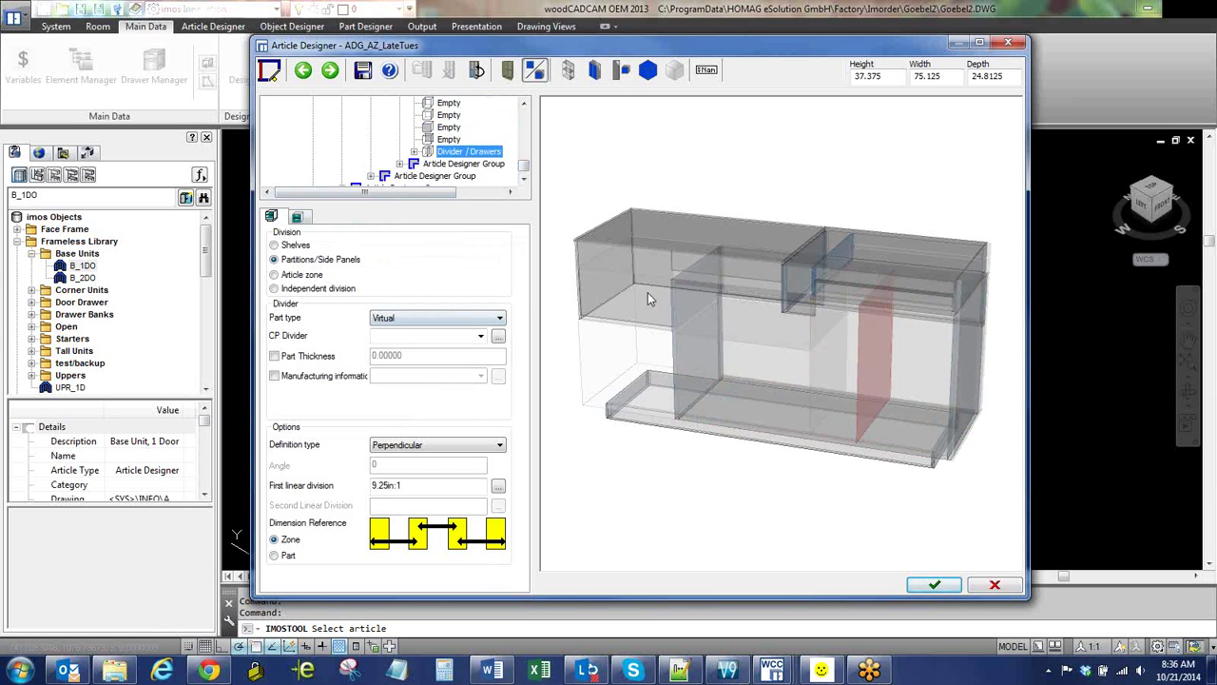
{"action": "left_click", "coordinate": [415, 153]}
{"action": "left_click", "coordinate": [474, 164]}
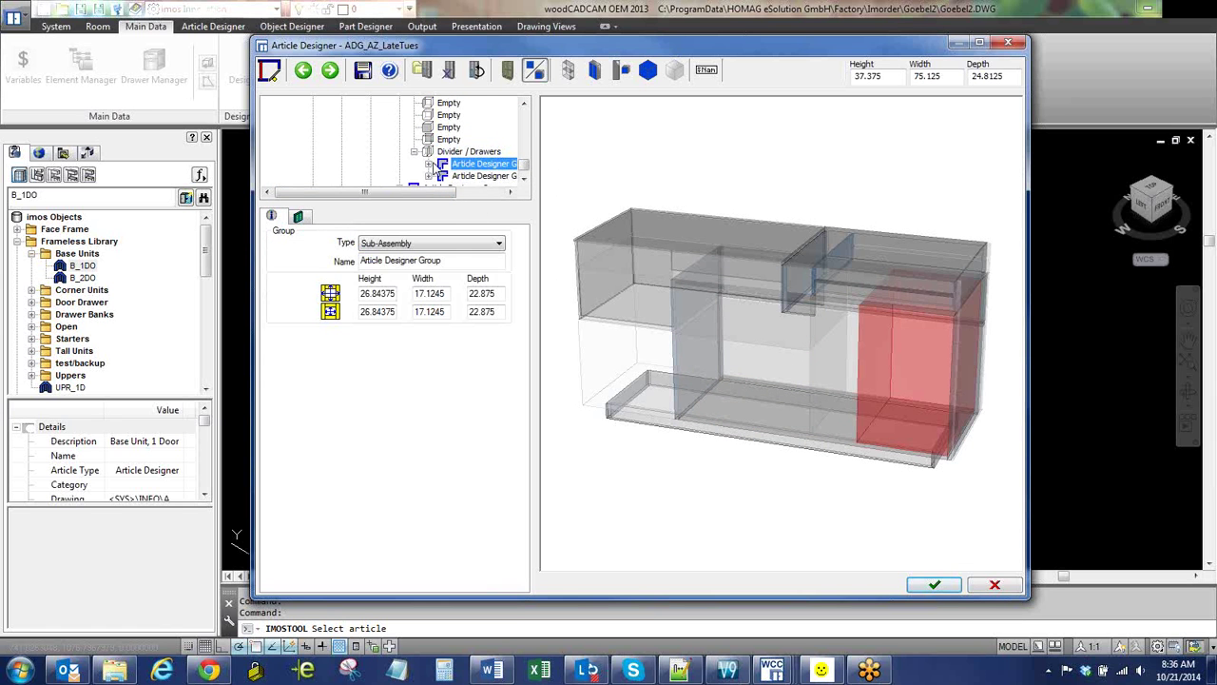
{"action": "left_click", "coordinate": [429, 164]}
{"action": "scroll", "coordinate": [526, 180], "scroll_direction": "up", "scroll_amount": 1}
{"action": "left_click", "coordinate": [485, 116]}
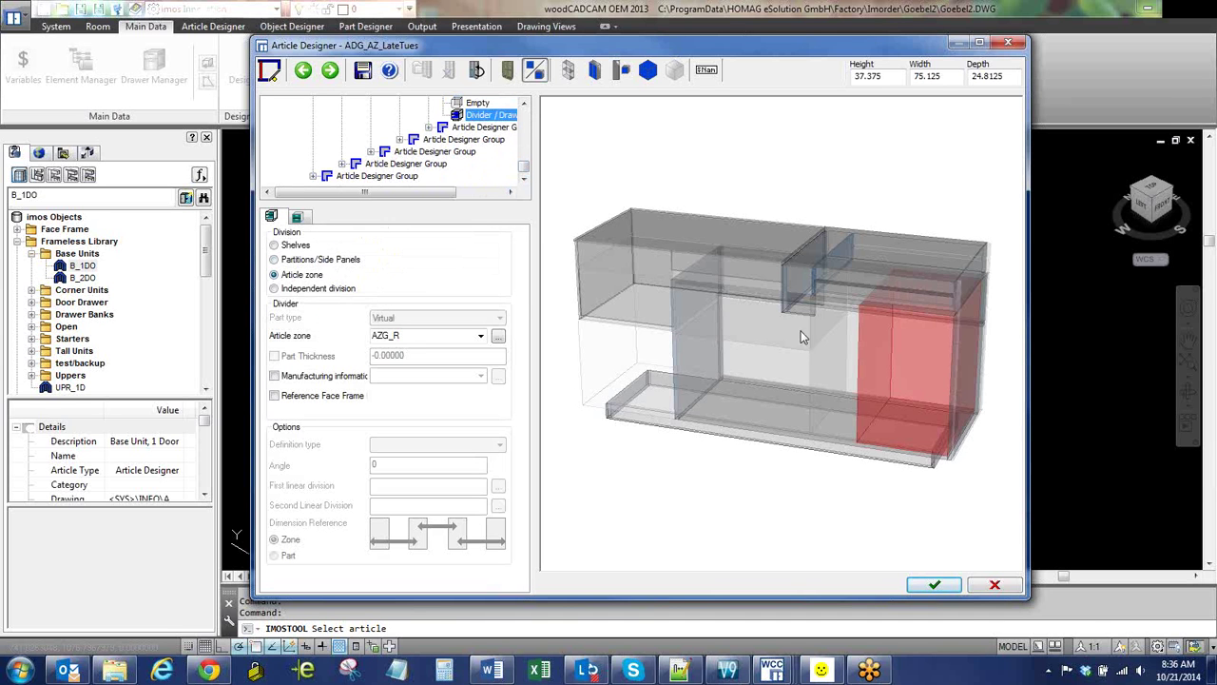
{"action": "left_click", "coordinate": [428, 339]}
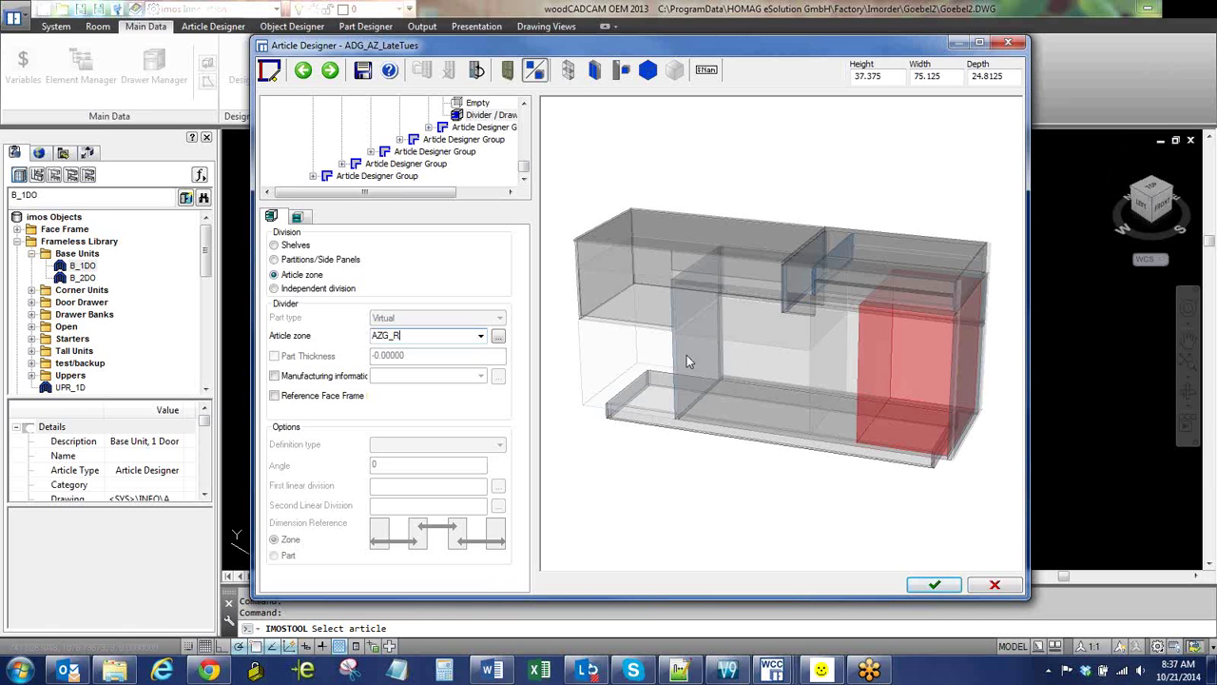
{"action": "scroll", "coordinate": [511, 160], "scroll_direction": "up", "scroll_amount": 3}
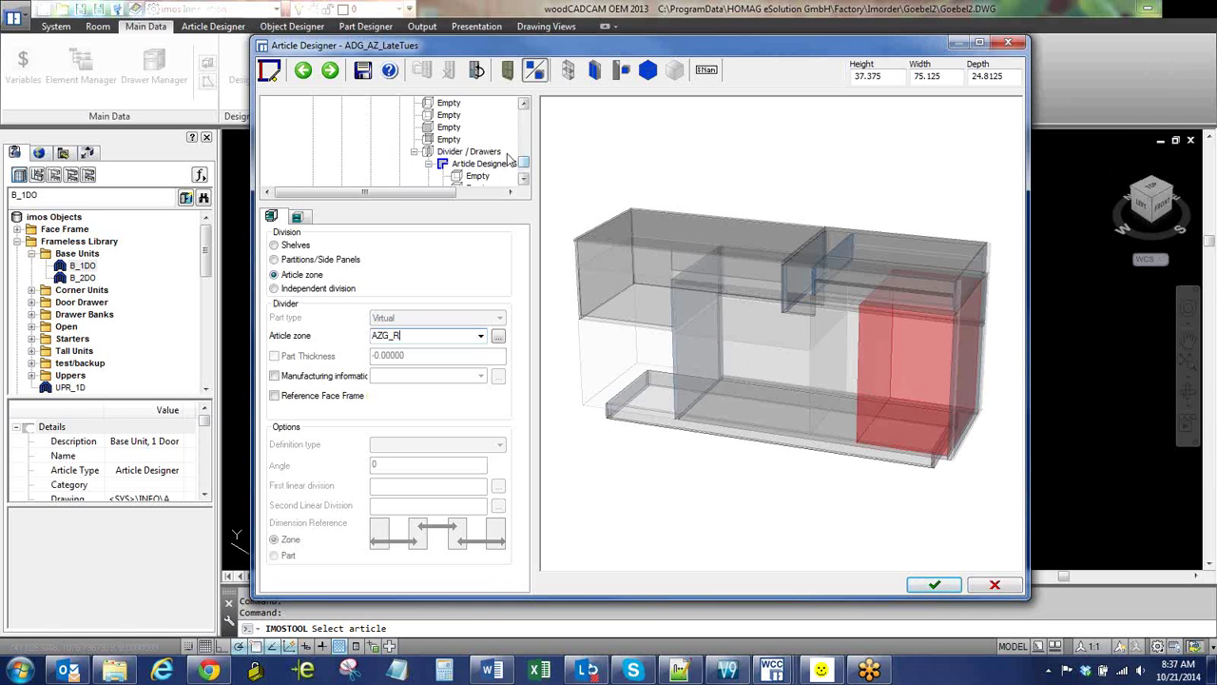
{"action": "left_click", "coordinate": [476, 152]}
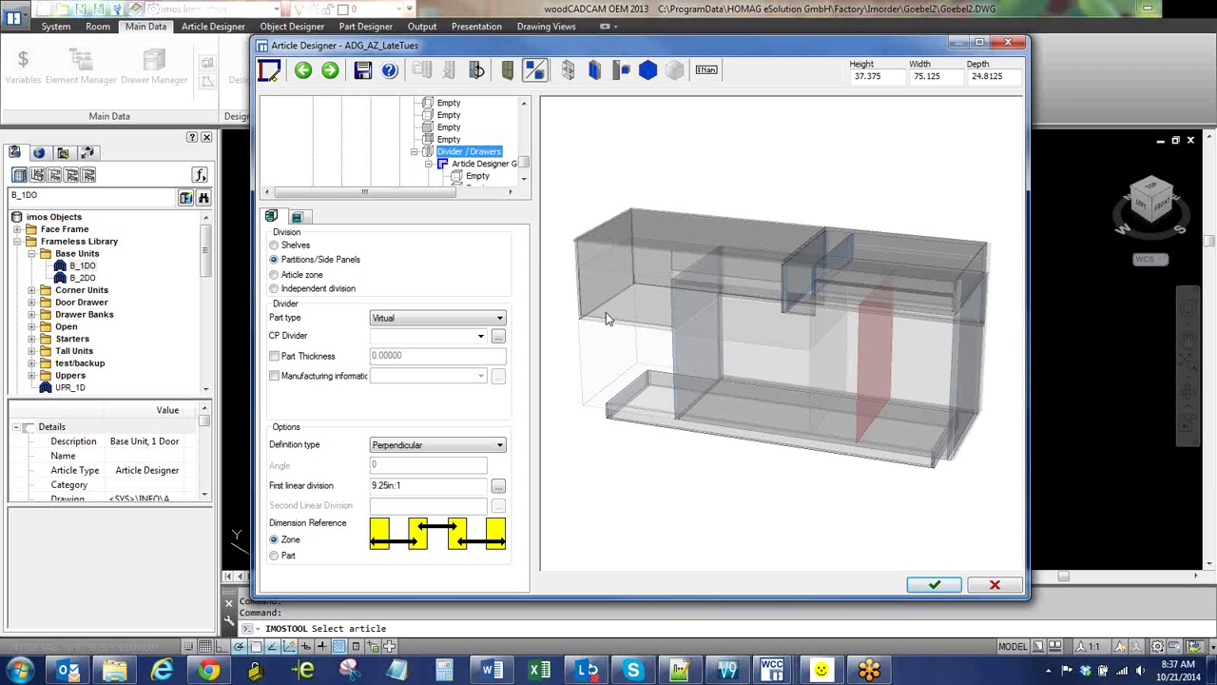
{"action": "left_click", "coordinate": [405, 320]}
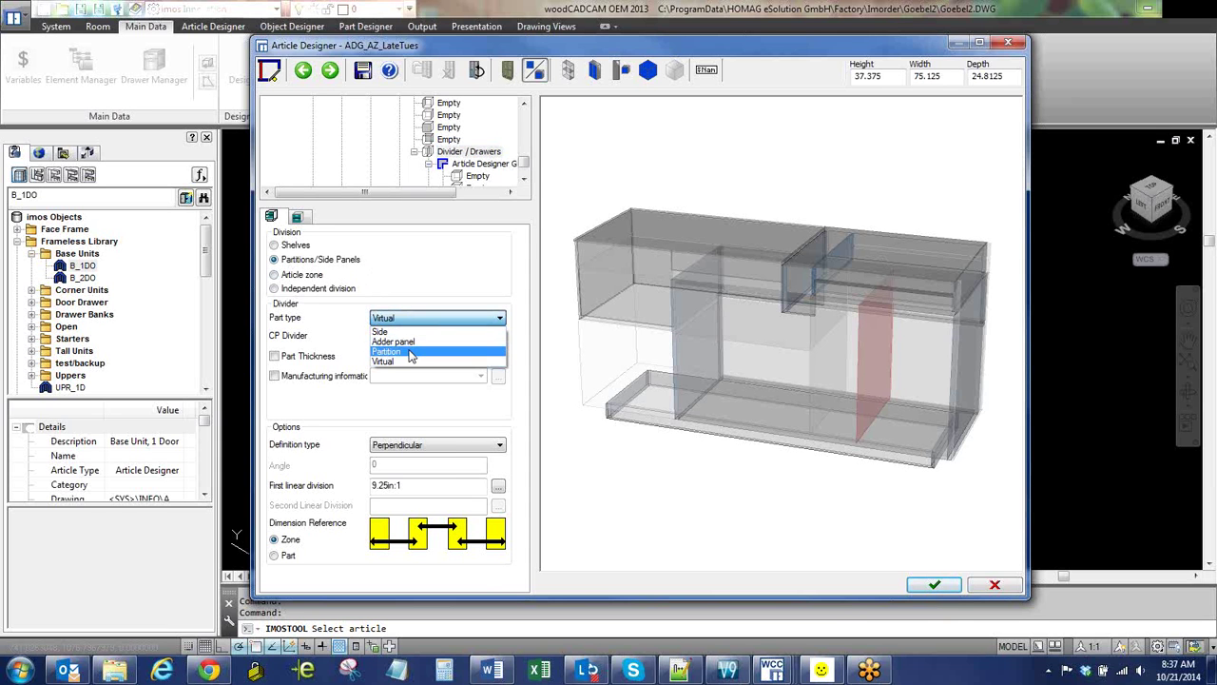
{"action": "left_click", "coordinate": [411, 353]}
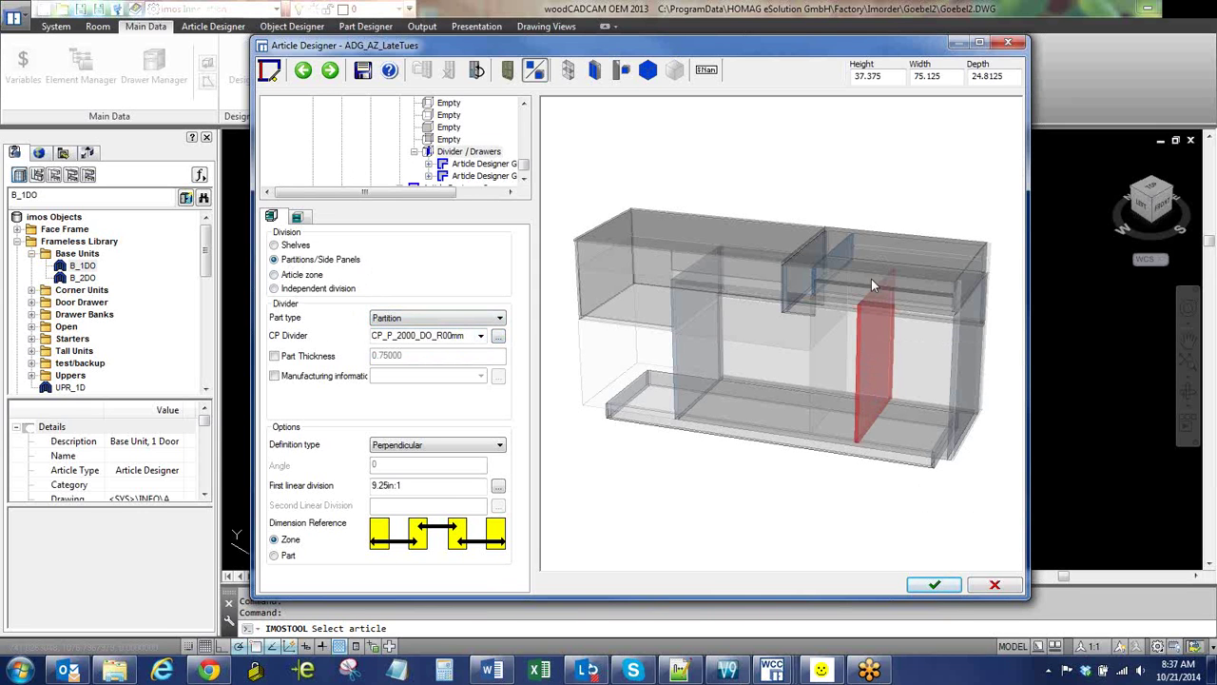
{"action": "left_click", "coordinate": [488, 320]}
{"action": "left_click", "coordinate": [437, 362]}
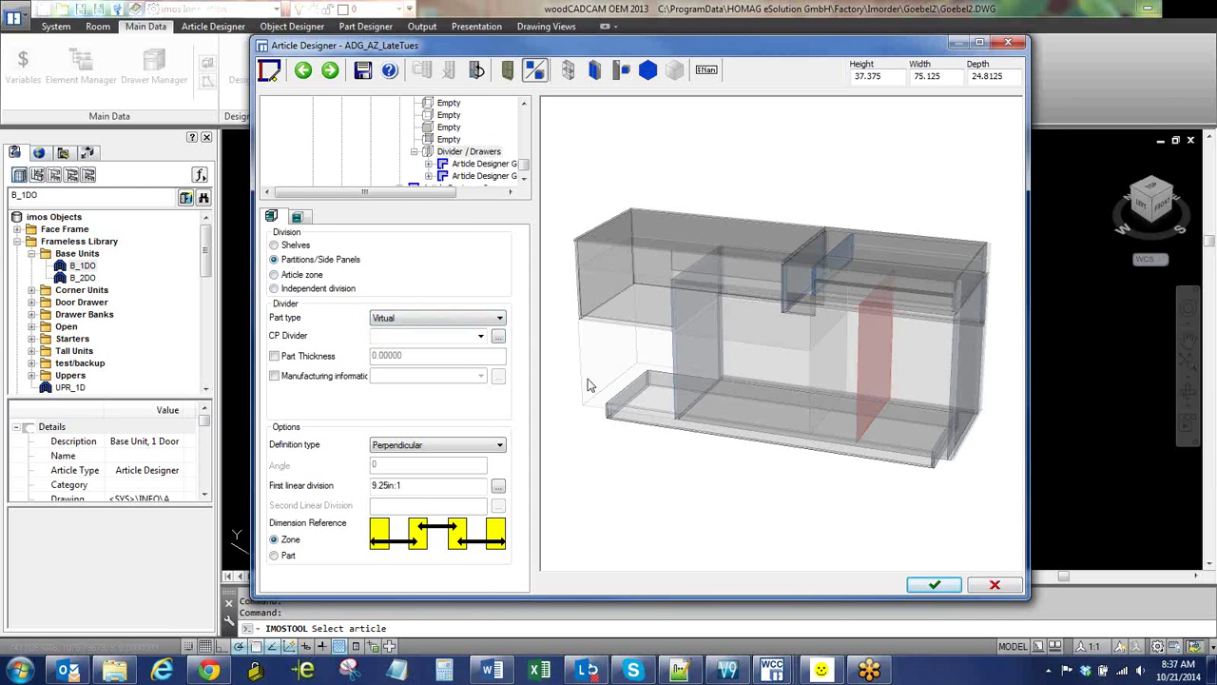
{"action": "left_click", "coordinate": [922, 384]}
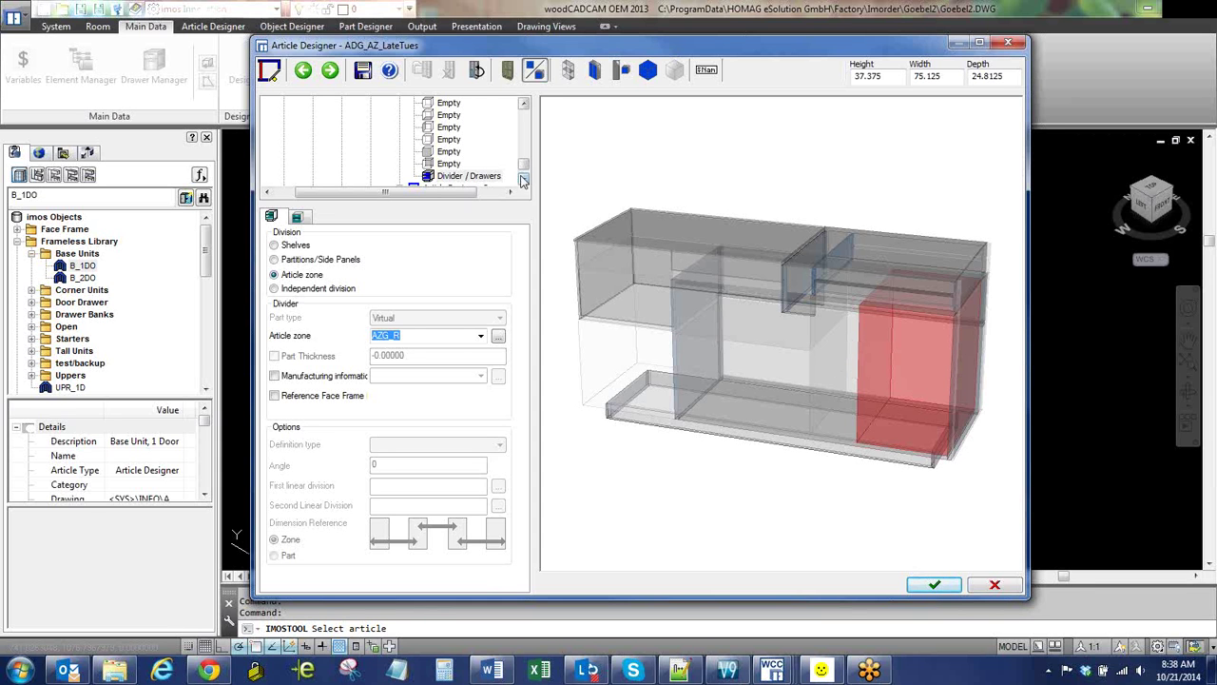
- Collapse the Article Designer so the cabinet's full wireframe is visible
{"action": "left_click", "coordinate": [523, 180]}
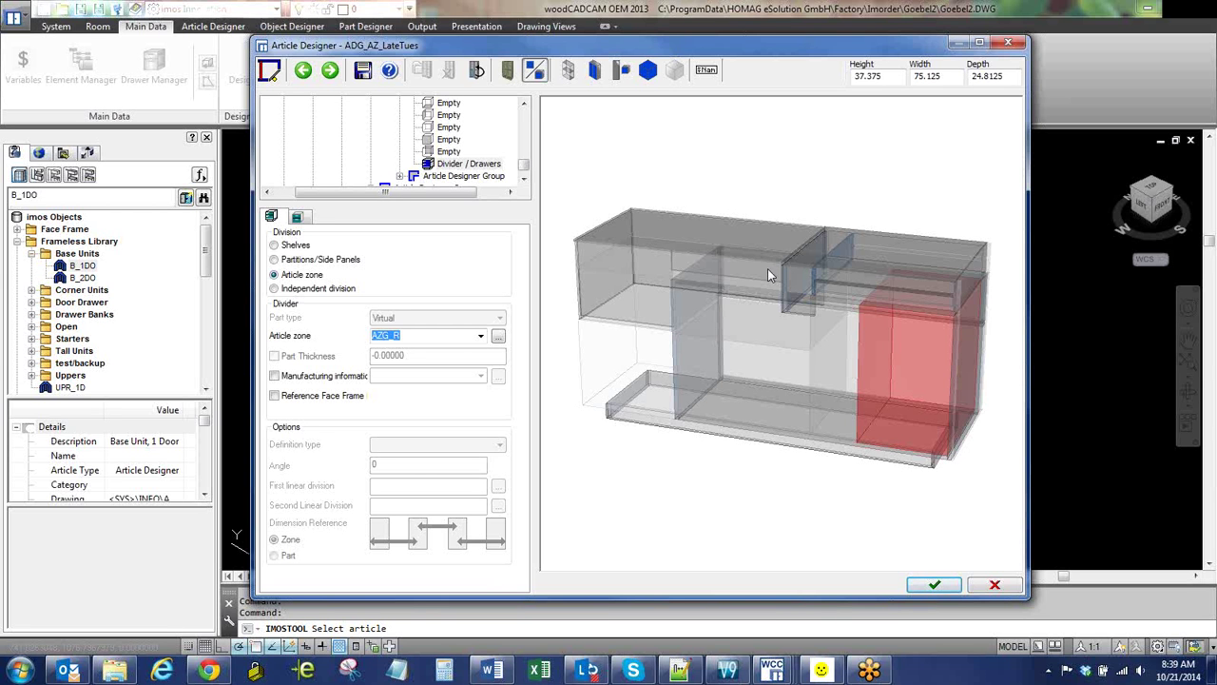
- Restore the Article Designer to full size with its 3D cabinet preview
{"action": "left_click", "coordinate": [705, 73]}
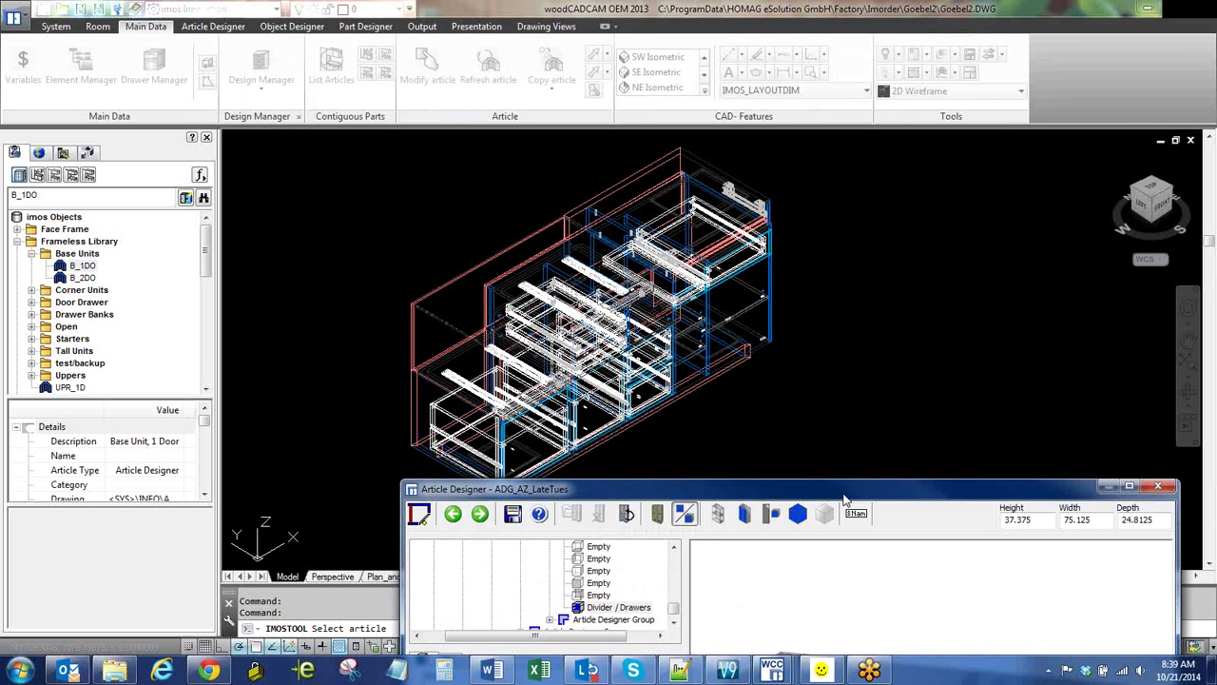
{"action": "left_click_drag", "start_coordinate": [837, 500], "coordinate": [768, 70]}
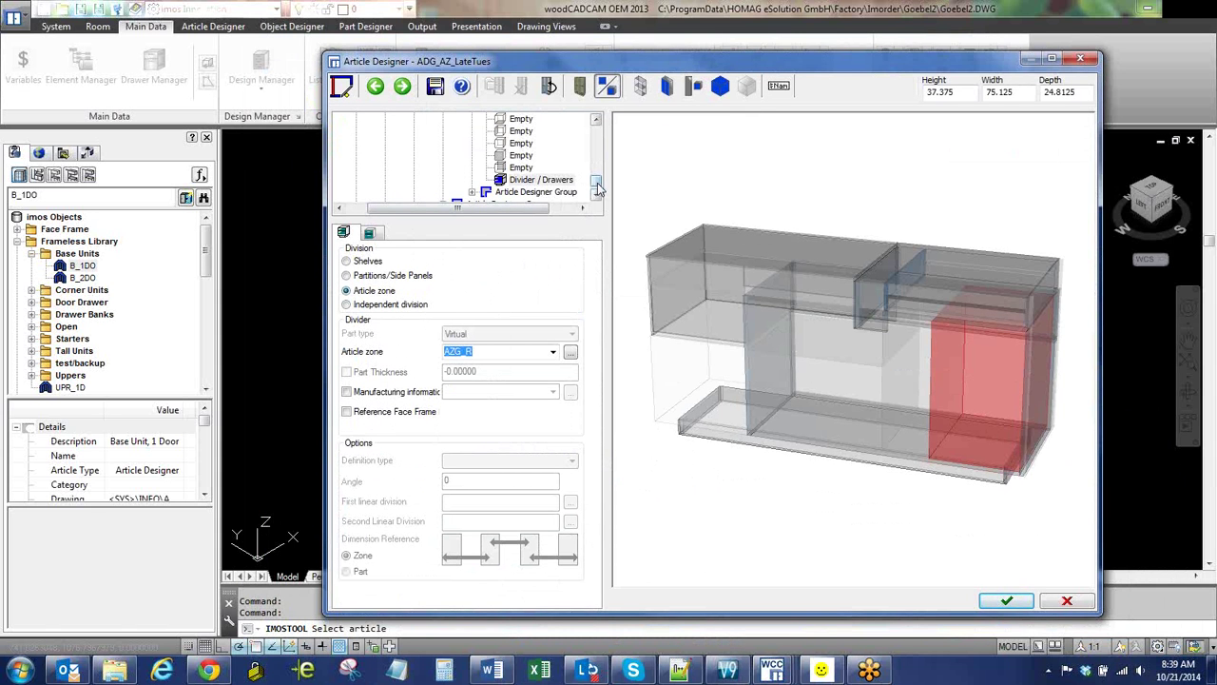
{"action": "scroll", "coordinate": [597, 189], "scroll_direction": "down", "scroll_amount": 2}
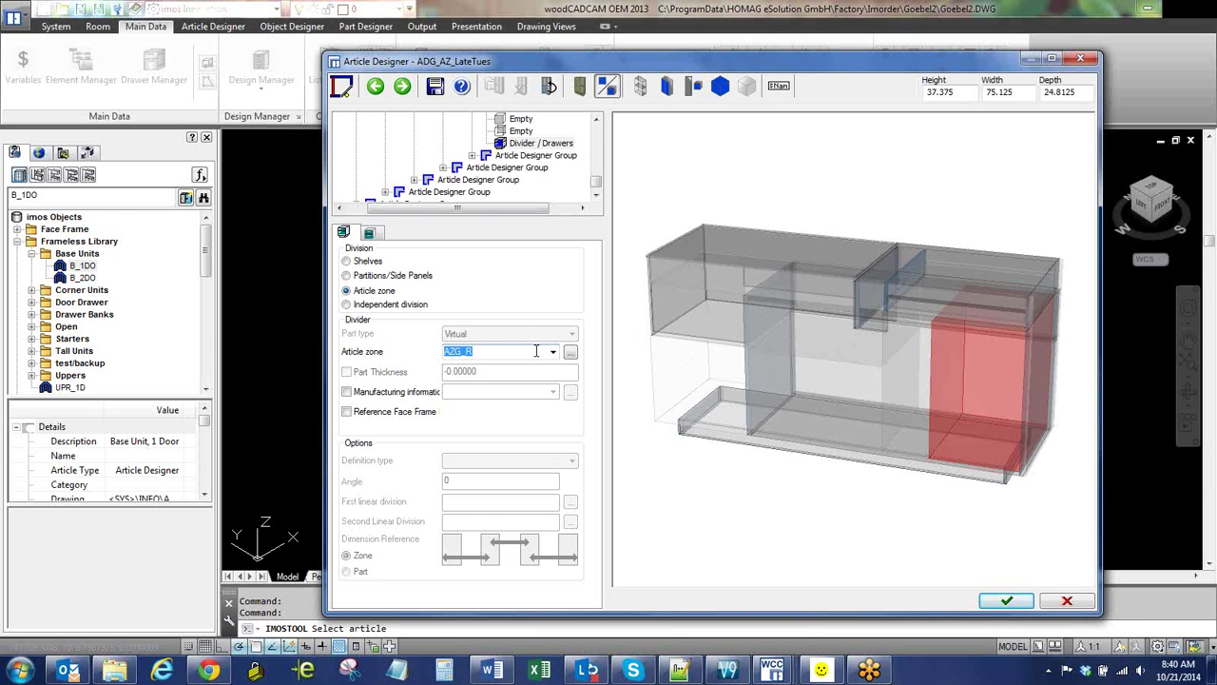
- Pick cabinet zones including AZG_TL in the preview, then cancel the designer without keeping changes
{"action": "left_click", "coordinate": [695, 348]}
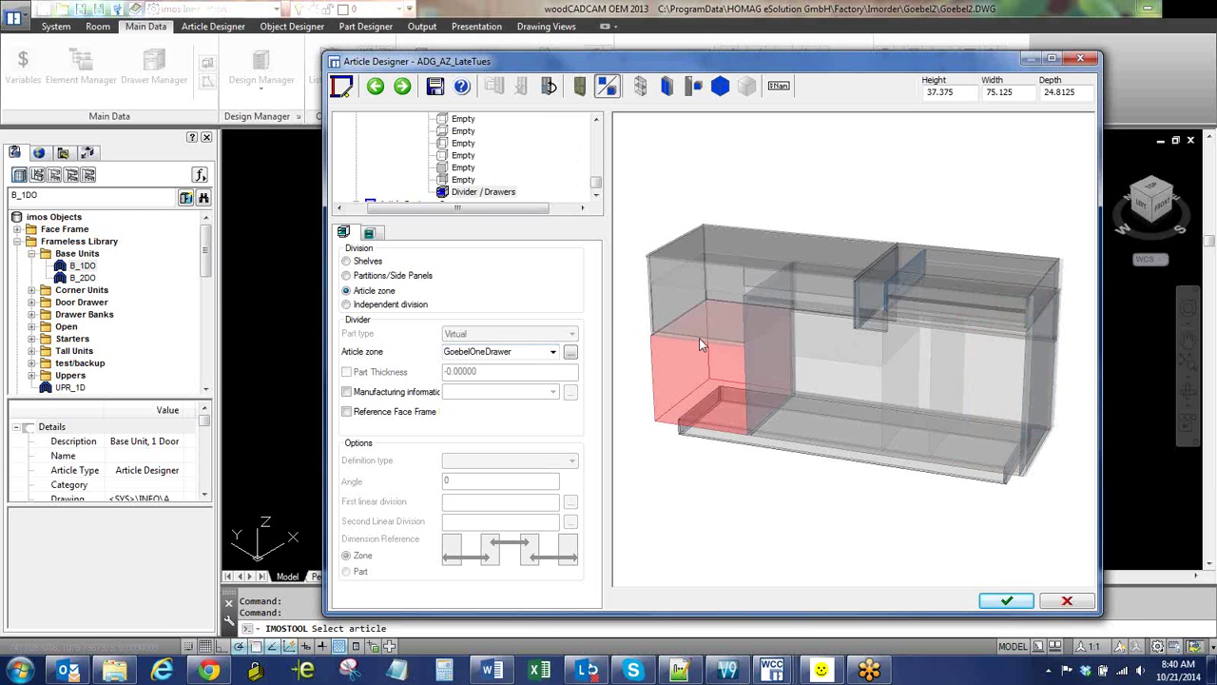
{"action": "left_click", "coordinate": [699, 359]}
{"action": "left_click", "coordinate": [694, 363]}
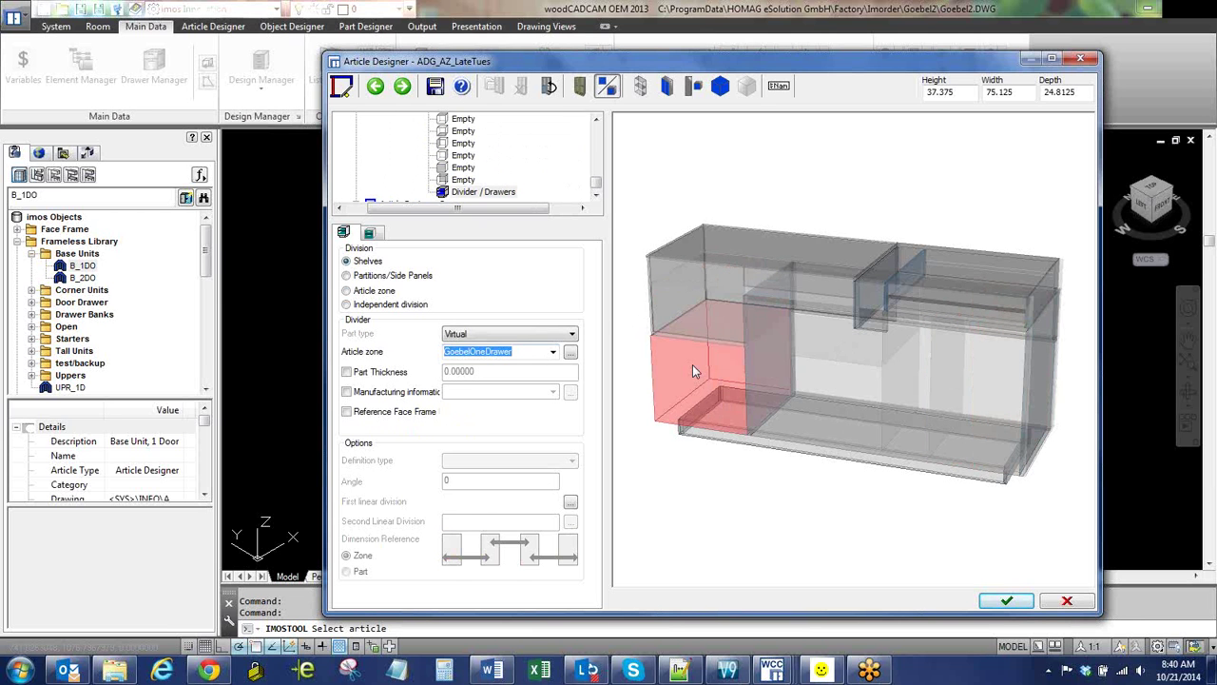
{"action": "left_click", "coordinate": [794, 319]}
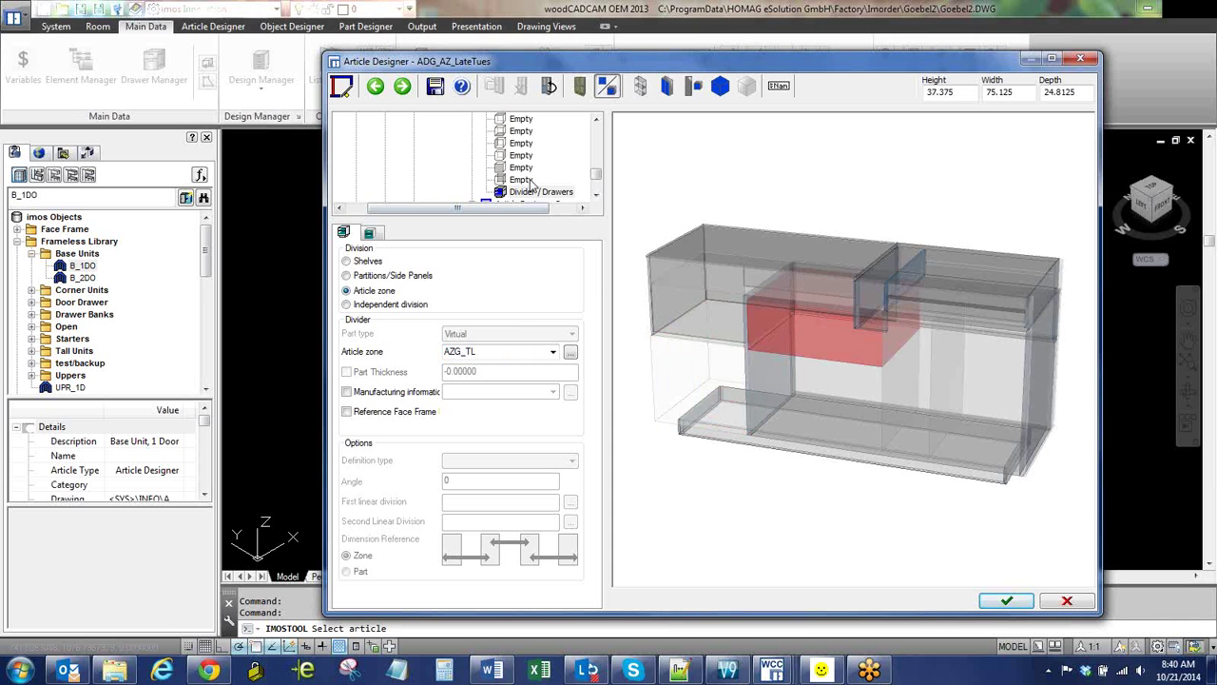
{"action": "left_click", "coordinate": [1073, 602]}
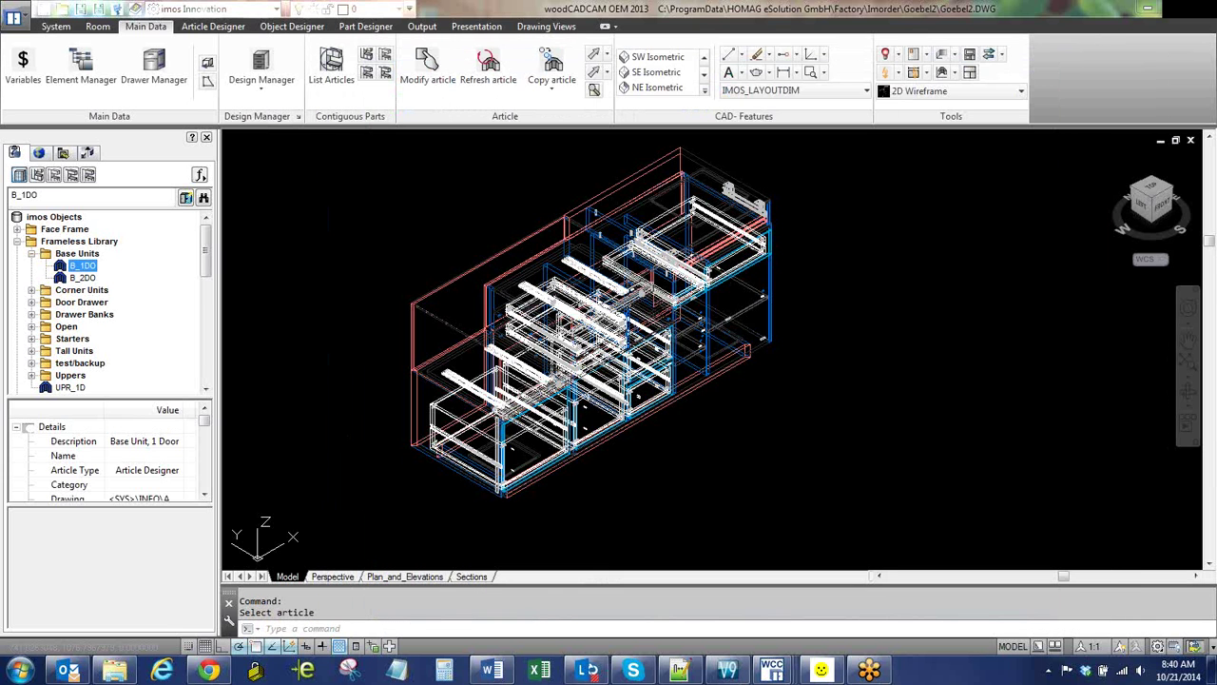
- Start Modify article and zoom and pan the cabinet wireframe into view
{"action": "left_click", "coordinate": [423, 68]}
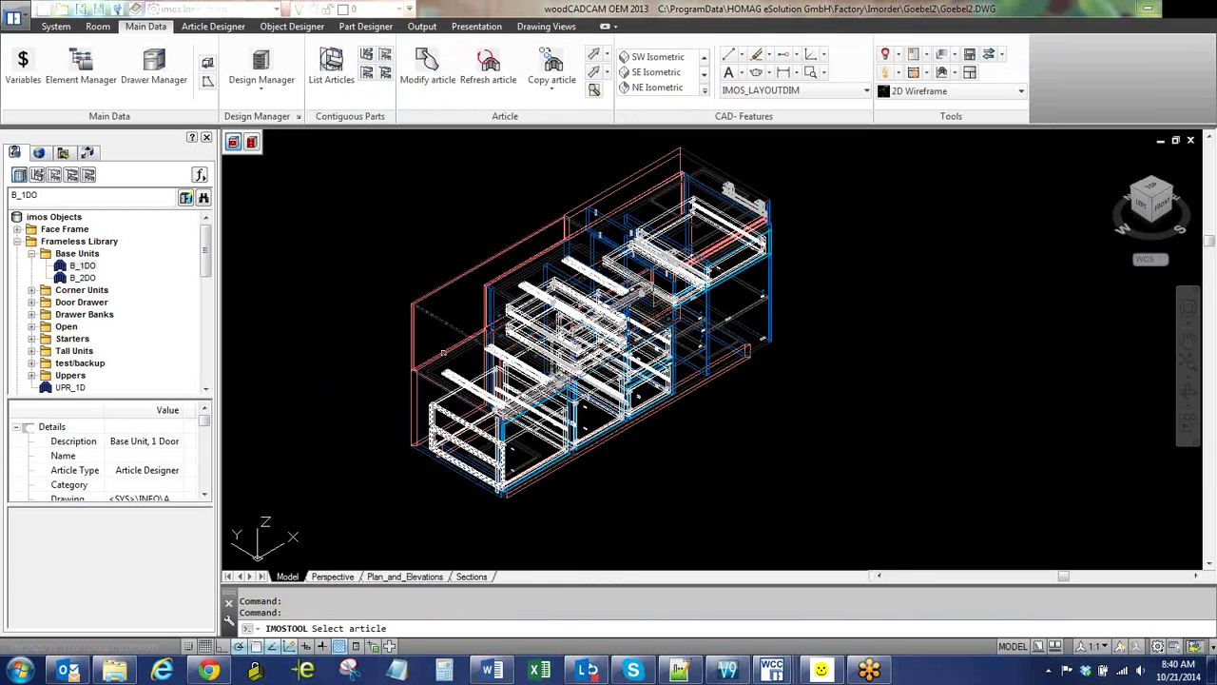
{"action": "scroll", "coordinate": [447, 425], "scroll_direction": "up", "scroll_amount": 5}
{"action": "middle_click_drag", "start_coordinate": [447, 425], "coordinate": [524, 342]}
- Pick the drawer unit, select its Shelf, and open CP_TSI_MP_SO_2000_DO_Rv00mm in Element Manager
{"action": "left_click", "coordinate": [472, 308]}
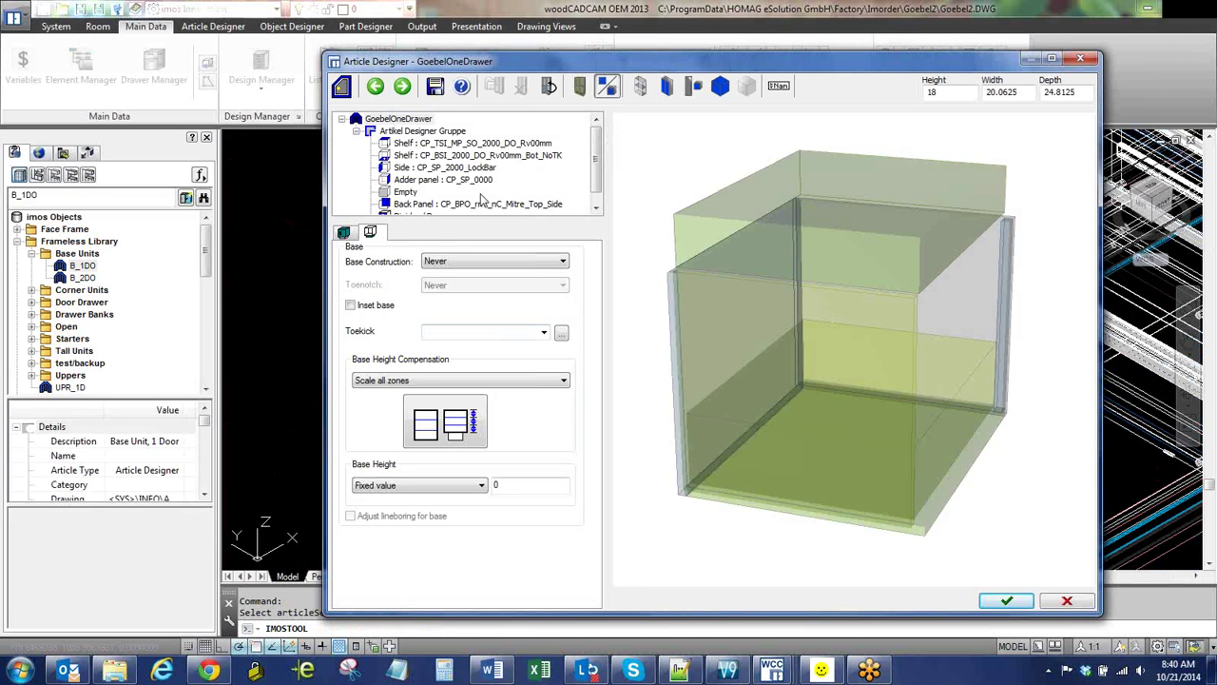
{"action": "left_click", "coordinate": [428, 144]}
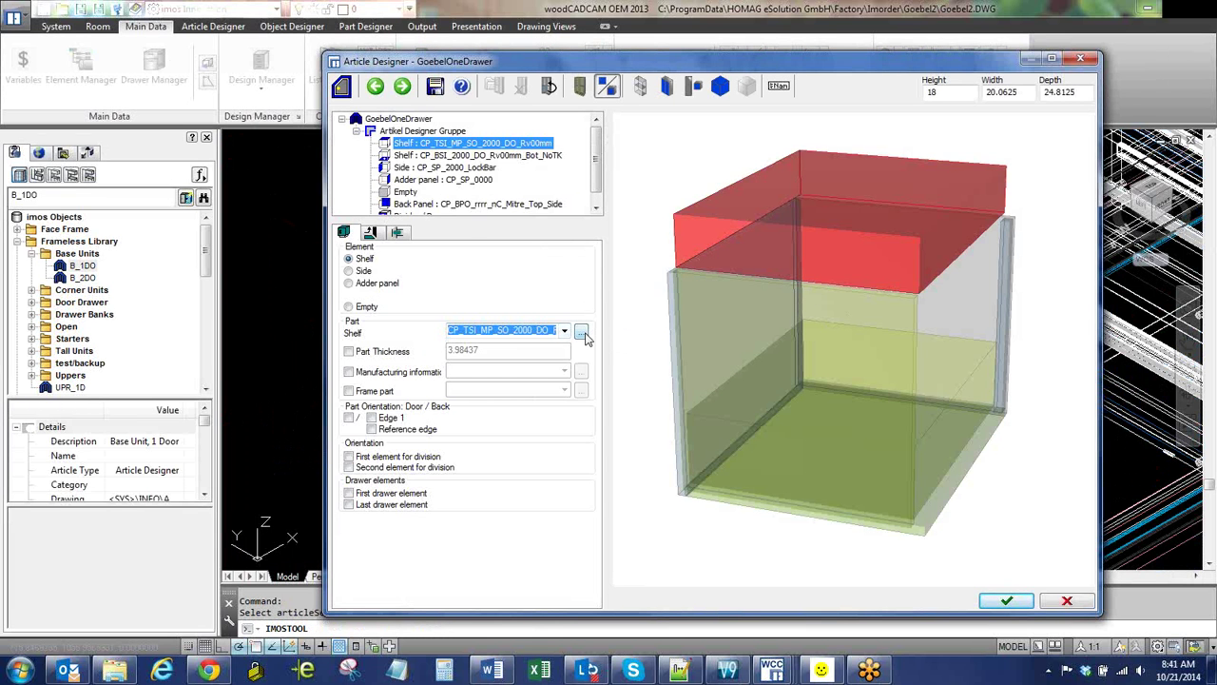
{"action": "left_click", "coordinate": [582, 333]}
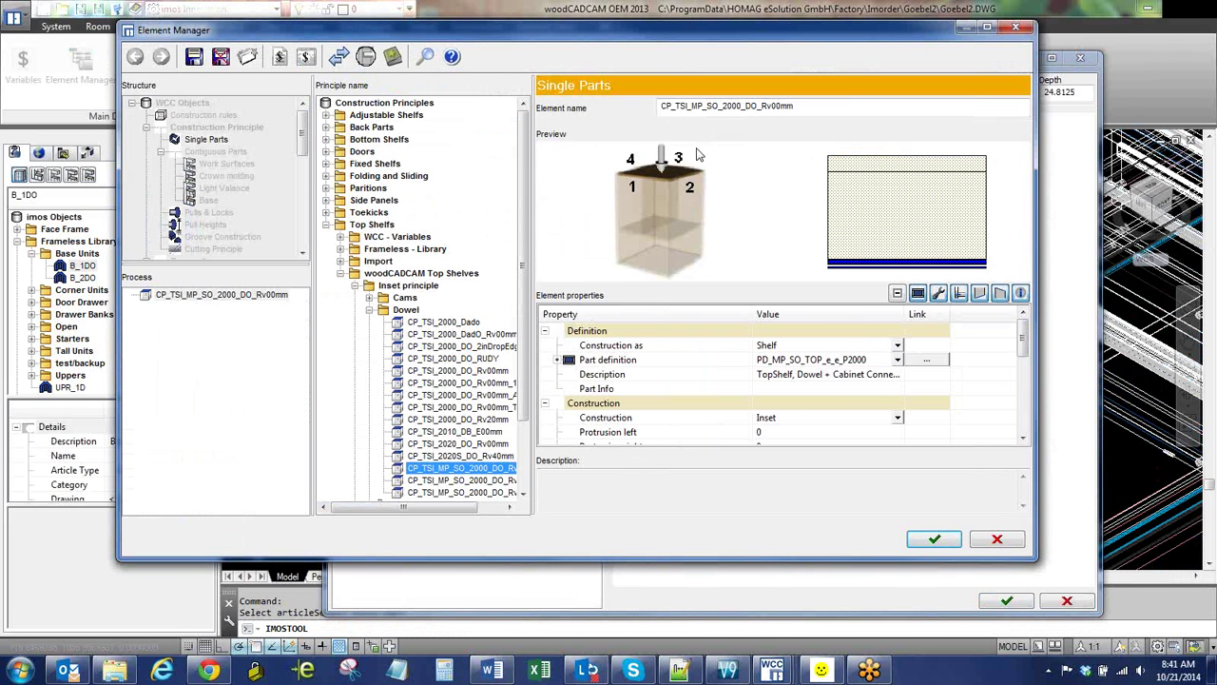
- Open the shelf's linked part definition PD_MP_SO_TOP_e_e_P2000
{"action": "left_click_drag", "start_coordinate": [1025, 348], "coordinate": [1025, 376]}
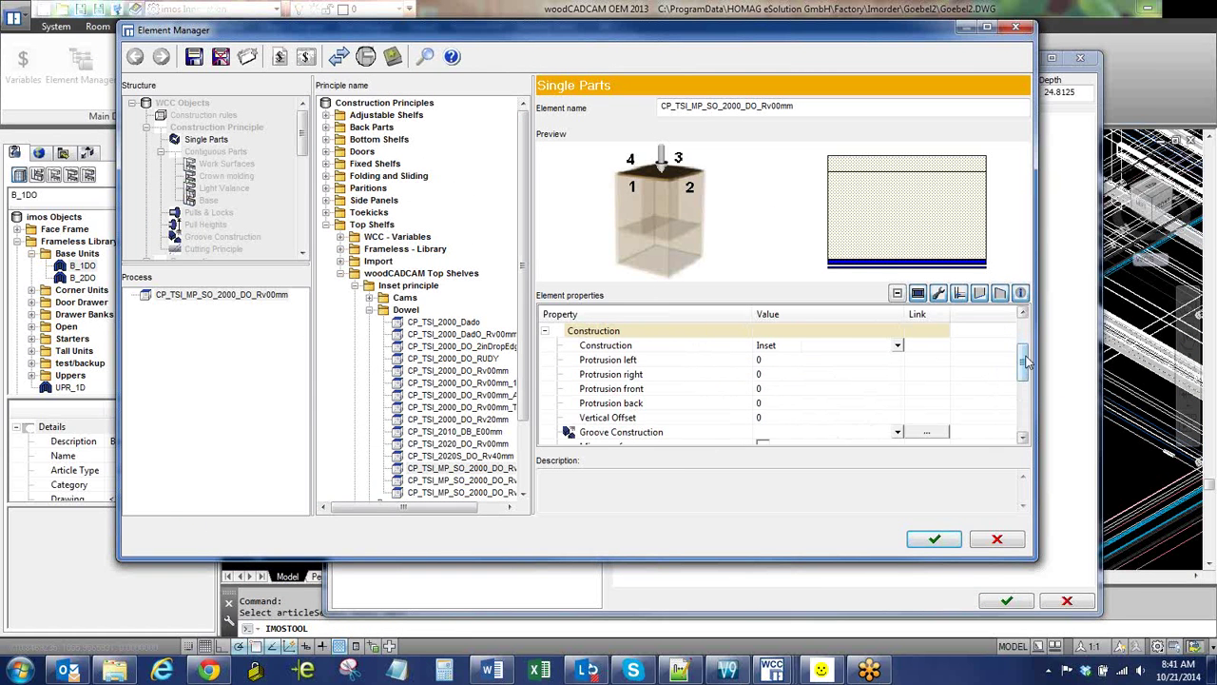
{"action": "left_click_drag", "start_coordinate": [1025, 361], "coordinate": [1046, 335]}
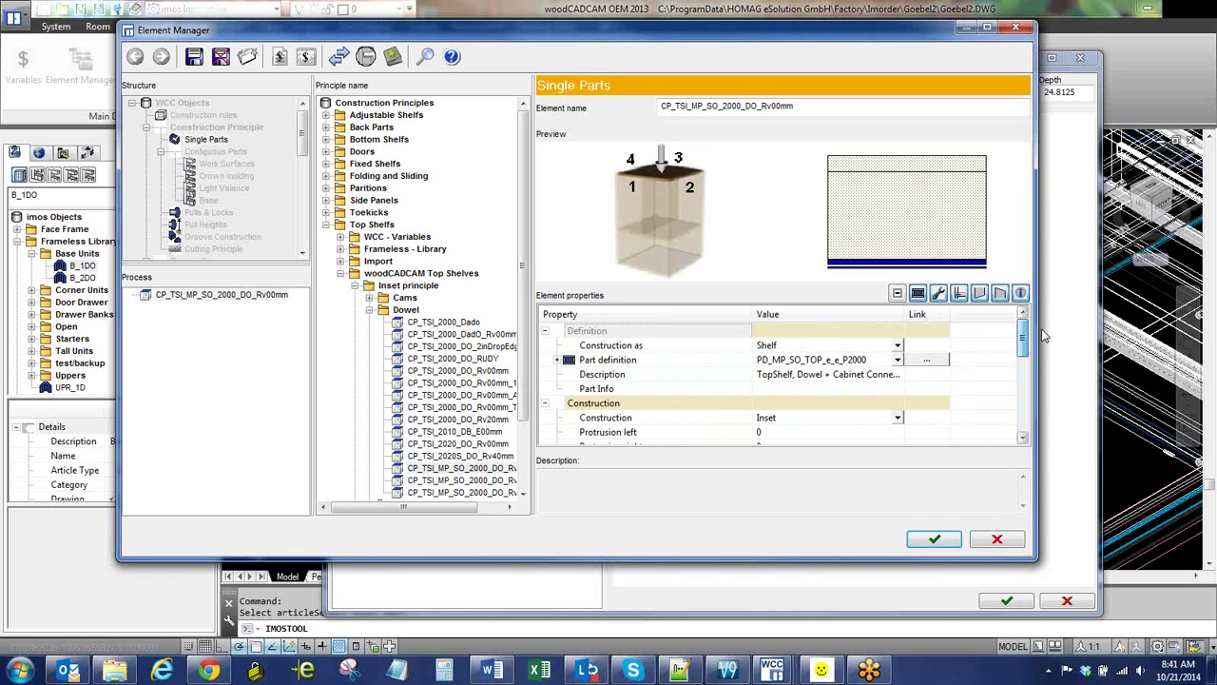
{"action": "left_click", "coordinate": [930, 365]}
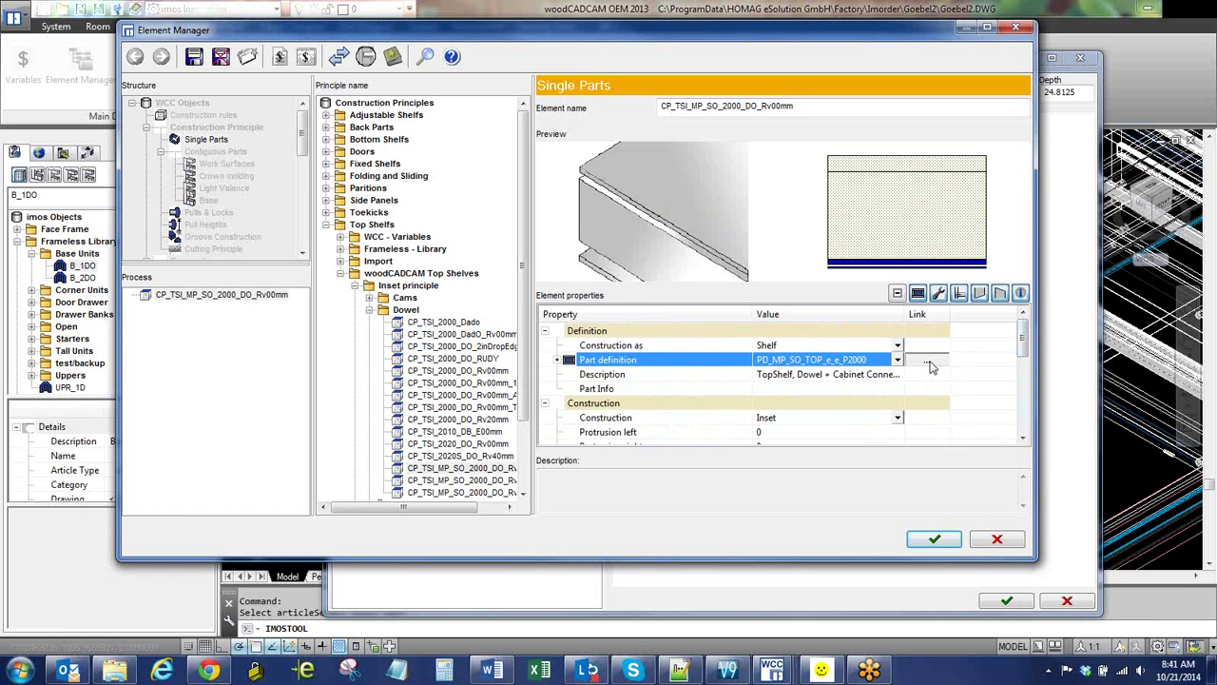
{"action": "left_click", "coordinate": [929, 365]}
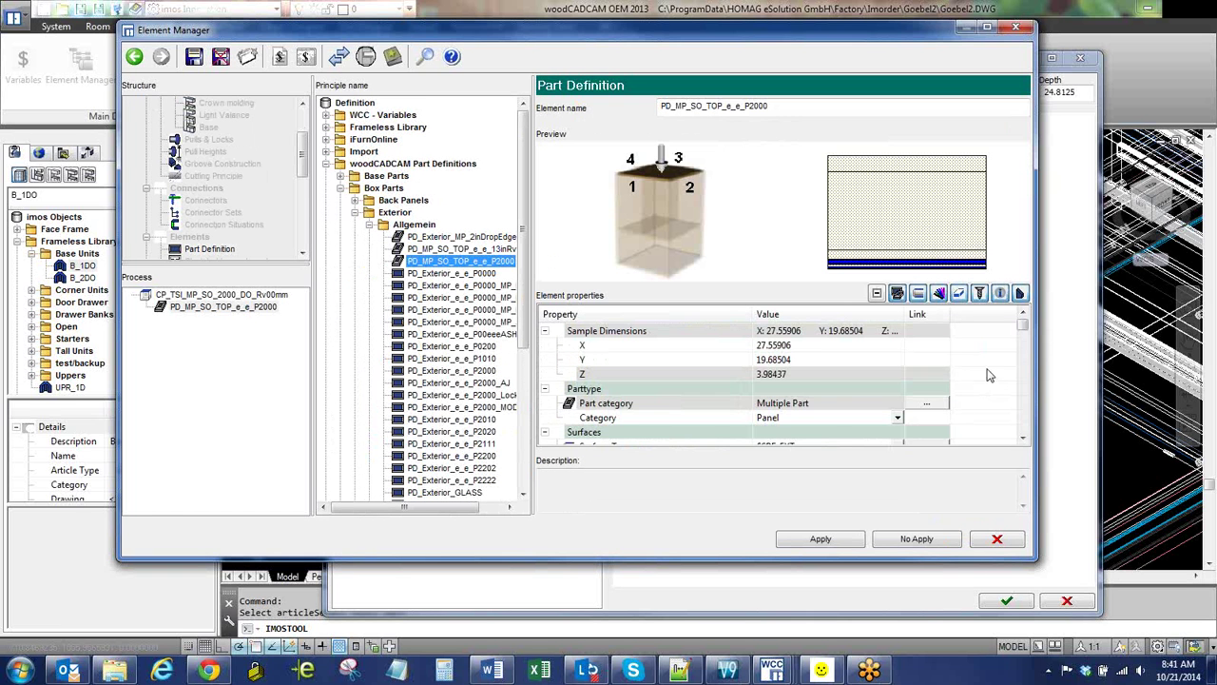
- Bring up the Multi Parts layout from the Part category field
{"action": "left_click_drag", "start_coordinate": [1023, 335], "coordinate": [1024, 341]}
{"action": "scroll", "coordinate": [1024, 340], "scroll_direction": "up", "scroll_amount": 1}
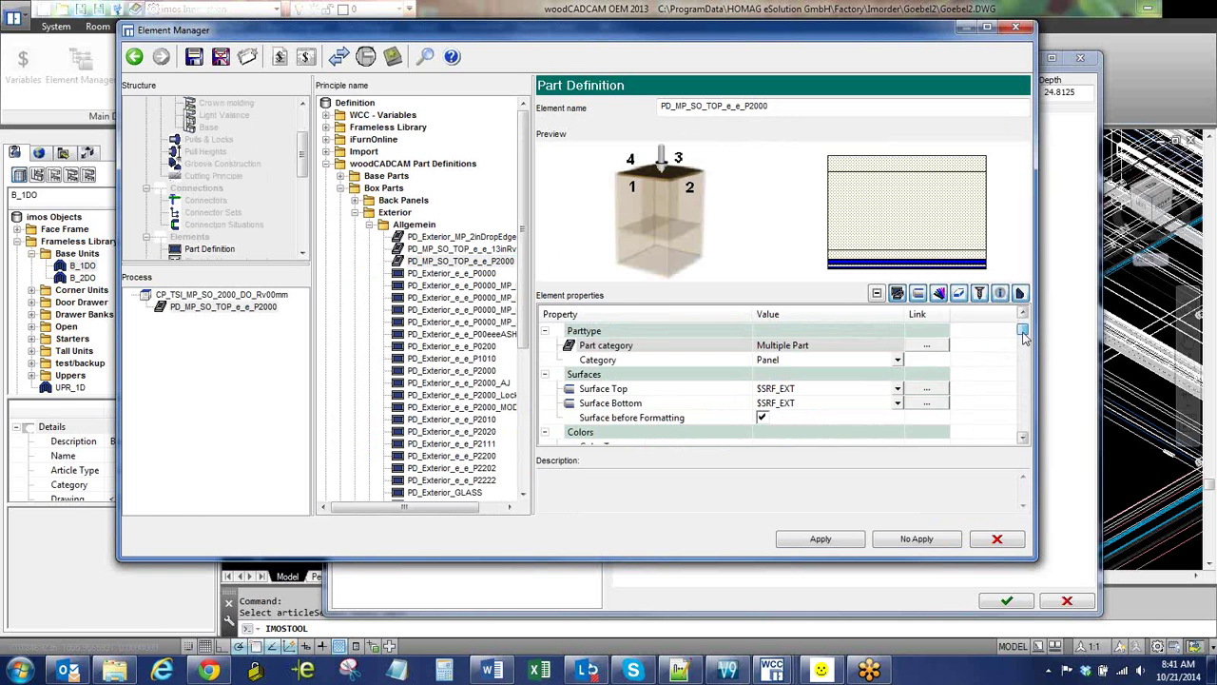
{"action": "left_click_drag", "start_coordinate": [1024, 337], "coordinate": [930, 414]}
{"action": "left_click", "coordinate": [928, 406]}
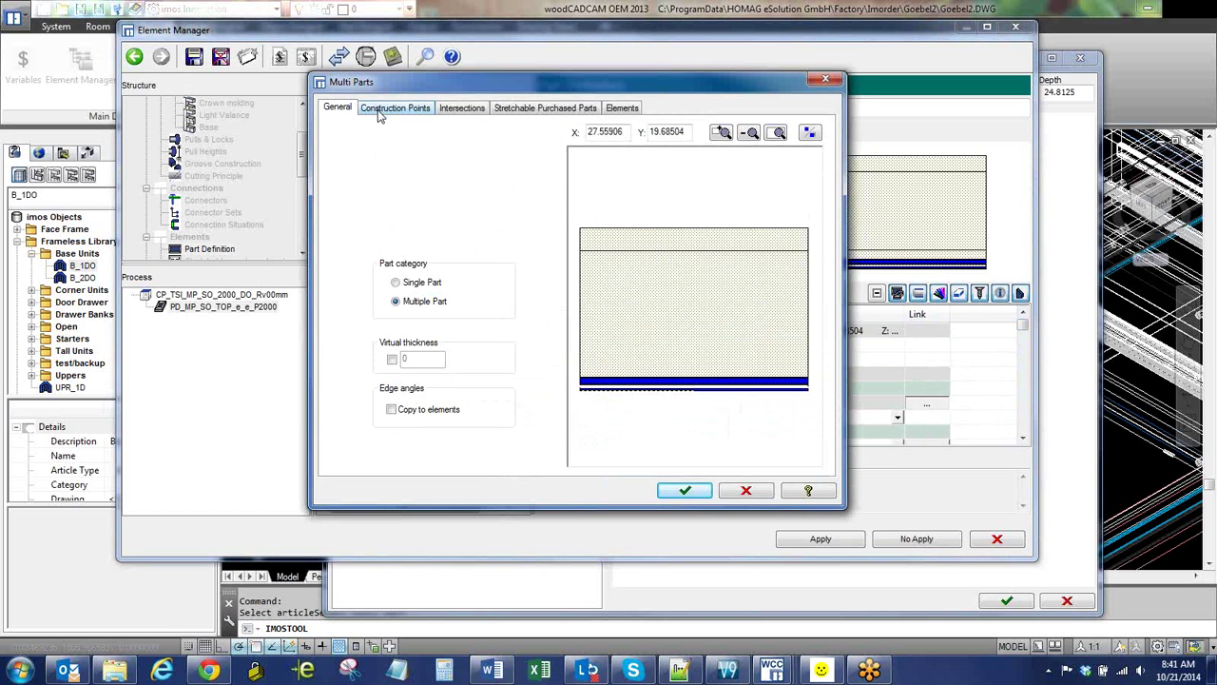
- In the Elements tab, inspect the front-side element's part definition and close it unchanged
{"action": "left_click", "coordinate": [622, 108]}
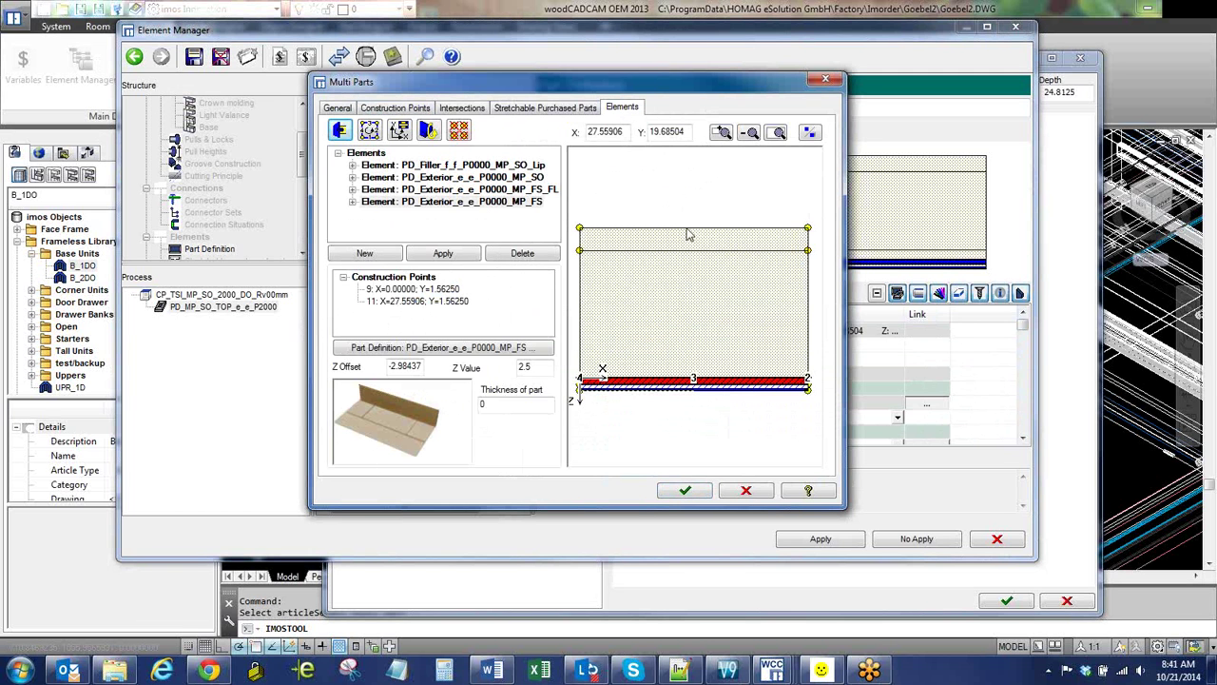
{"action": "left_click", "coordinate": [394, 107]}
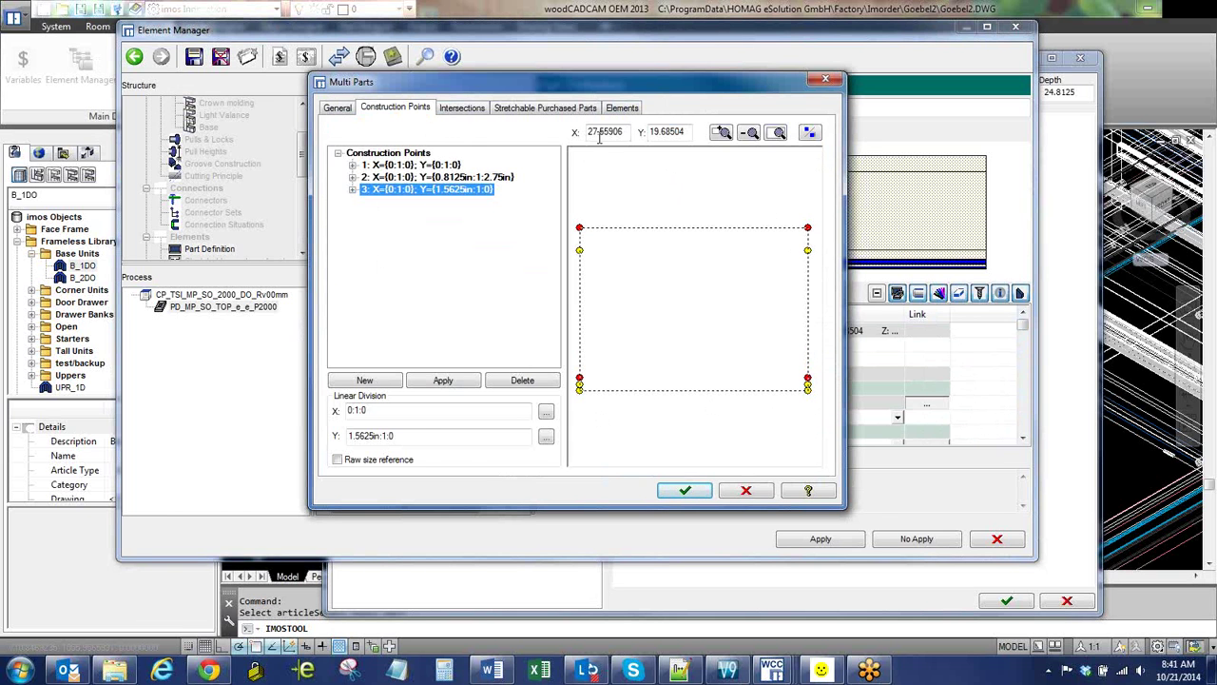
{"action": "left_click", "coordinate": [621, 108]}
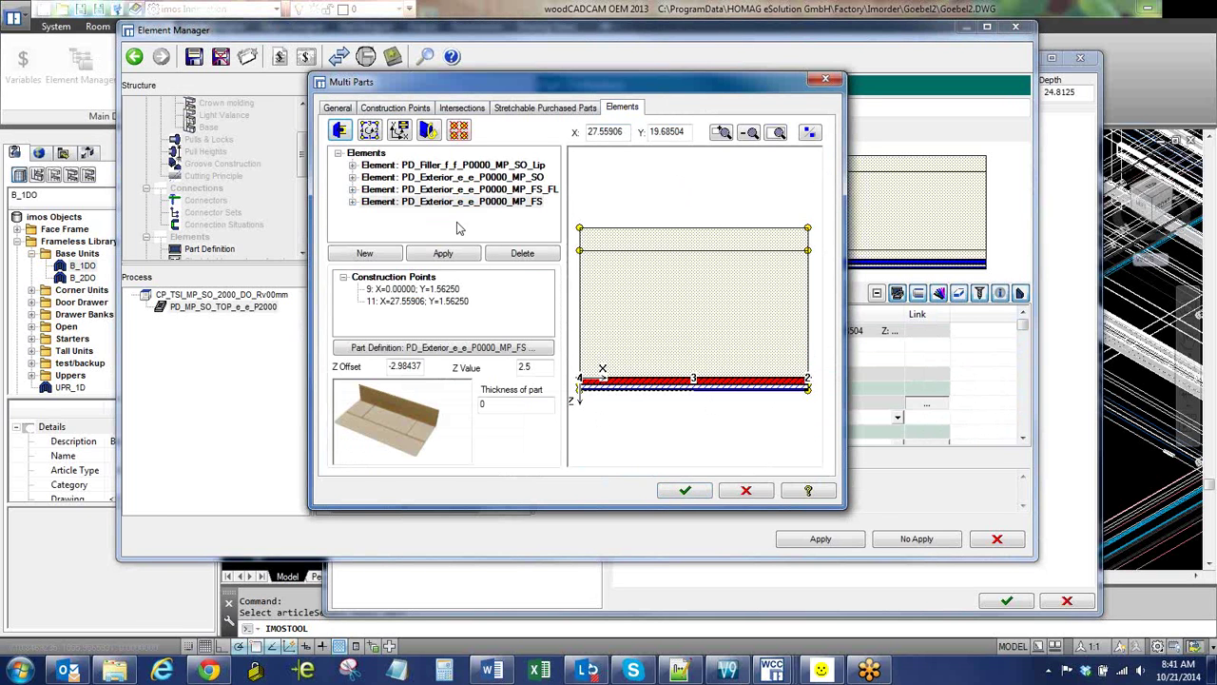
{"action": "left_click", "coordinate": [412, 349]}
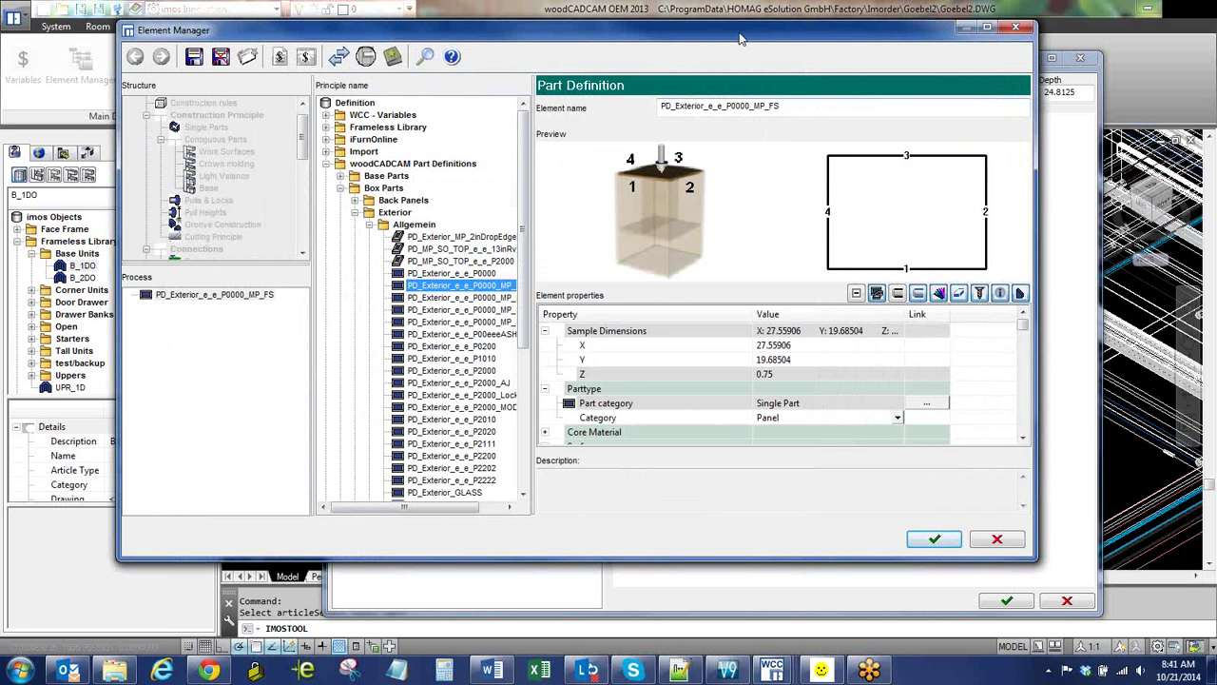
{"action": "left_click_drag", "start_coordinate": [741, 39], "coordinate": [725, 93]}
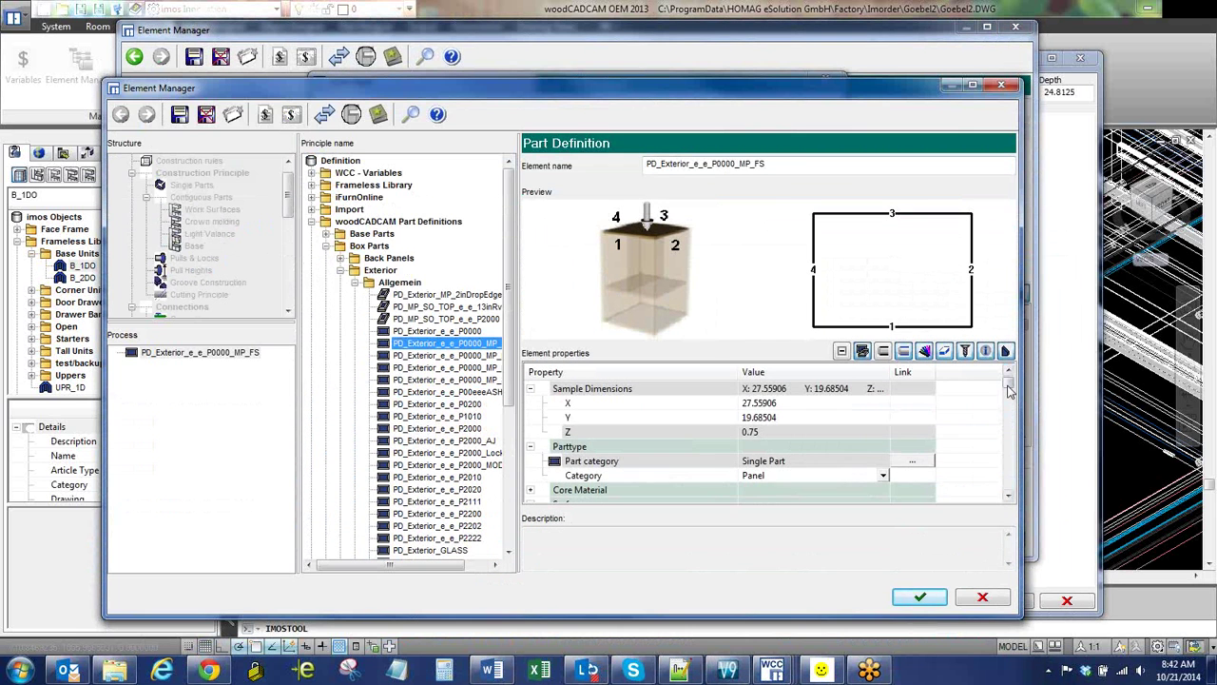
{"action": "left_click_drag", "start_coordinate": [1008, 385], "coordinate": [1008, 485]}
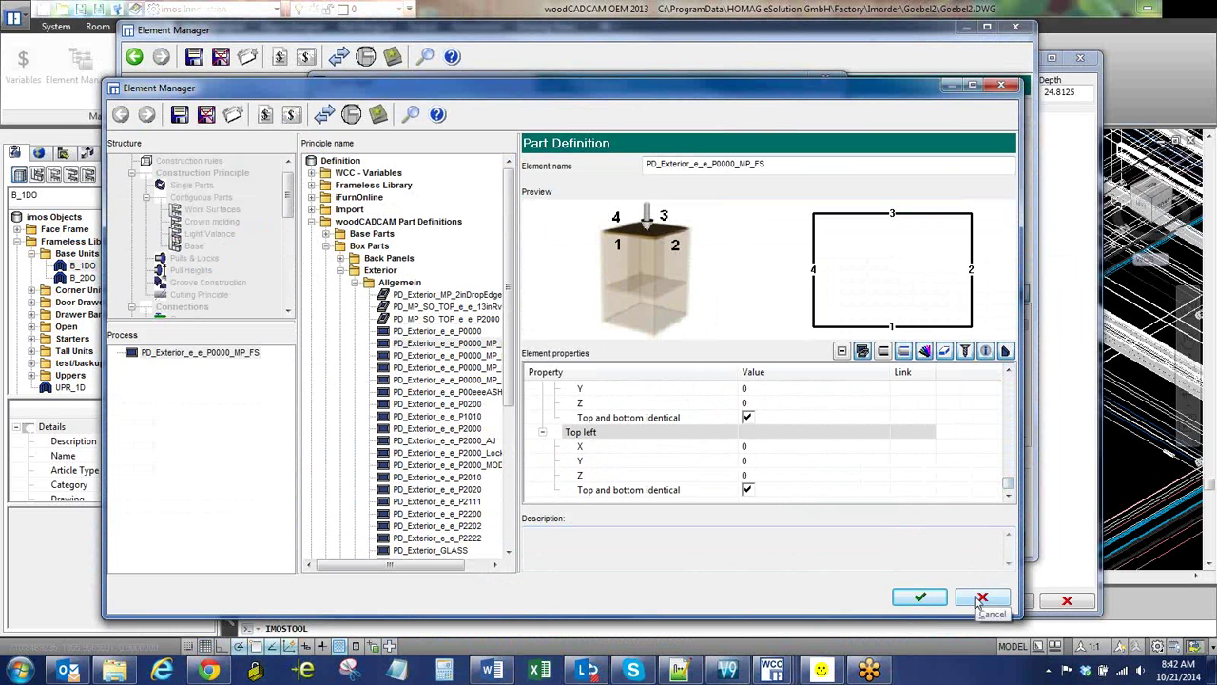
{"action": "left_click", "coordinate": [979, 600]}
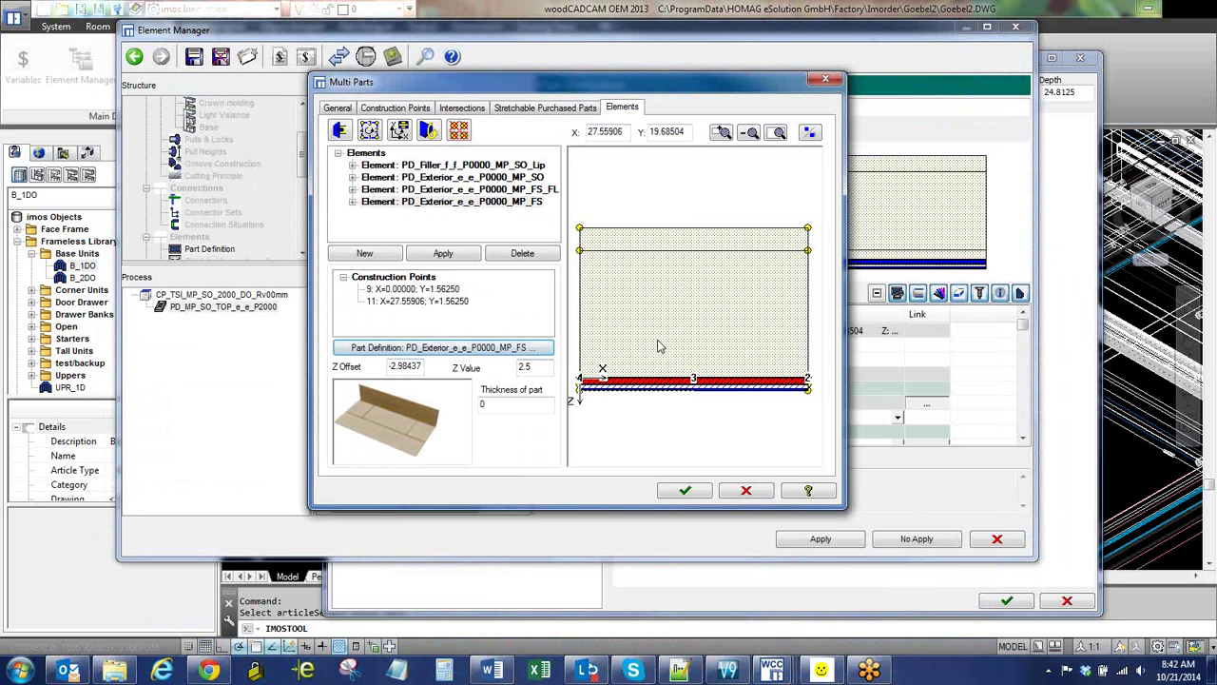
- Step through the four elements, from PD_Exterior_e_e_P0000_MP_FS_FL to PD_Exterior_e_e_P0000_MP_FS
{"action": "left_click", "coordinate": [413, 190]}
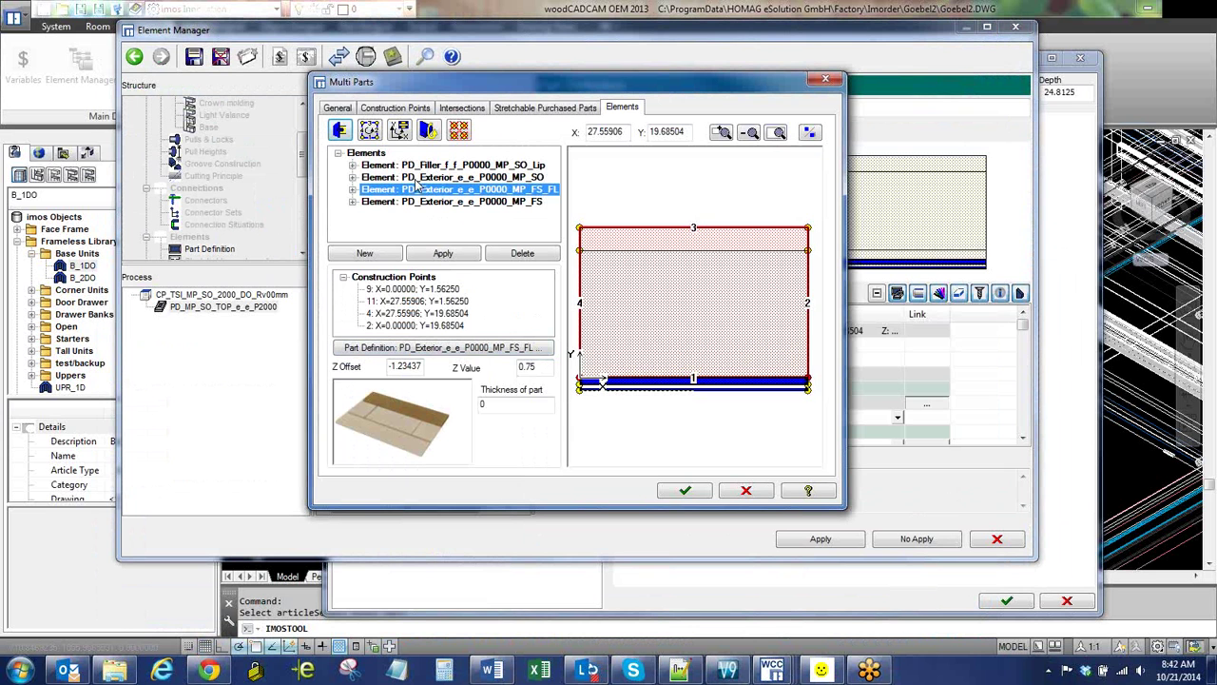
{"action": "left_click", "coordinate": [416, 179]}
{"action": "left_click", "coordinate": [443, 167]}
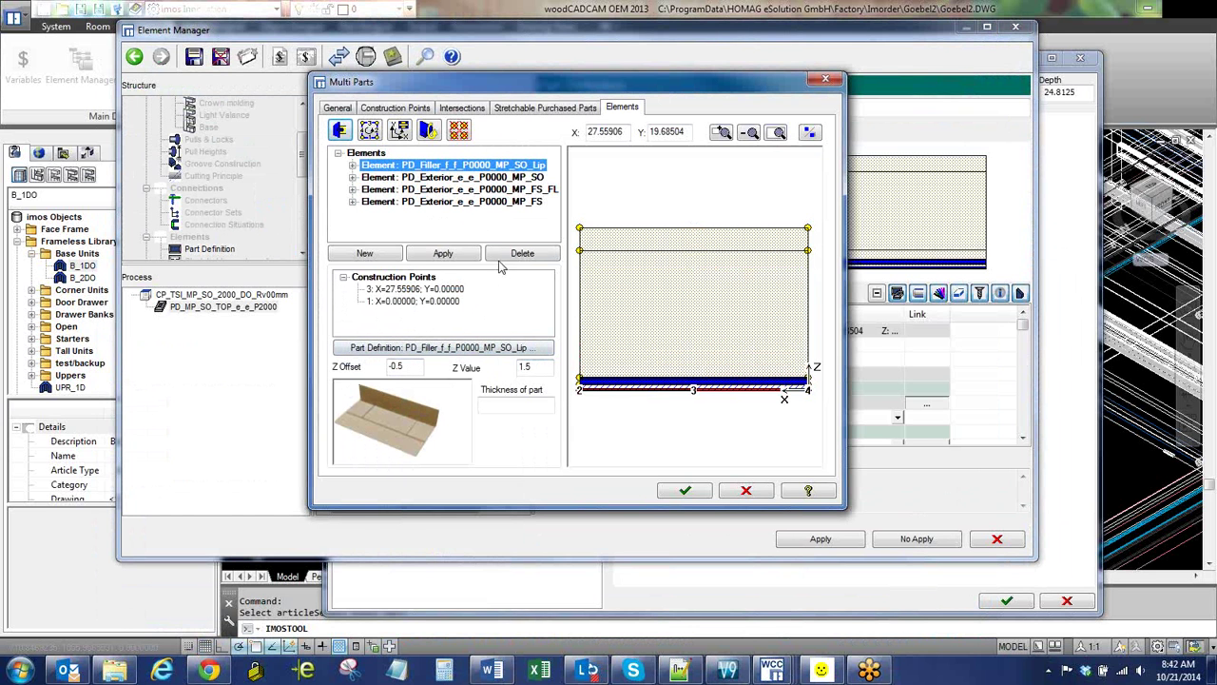
{"action": "left_click", "coordinate": [477, 203]}
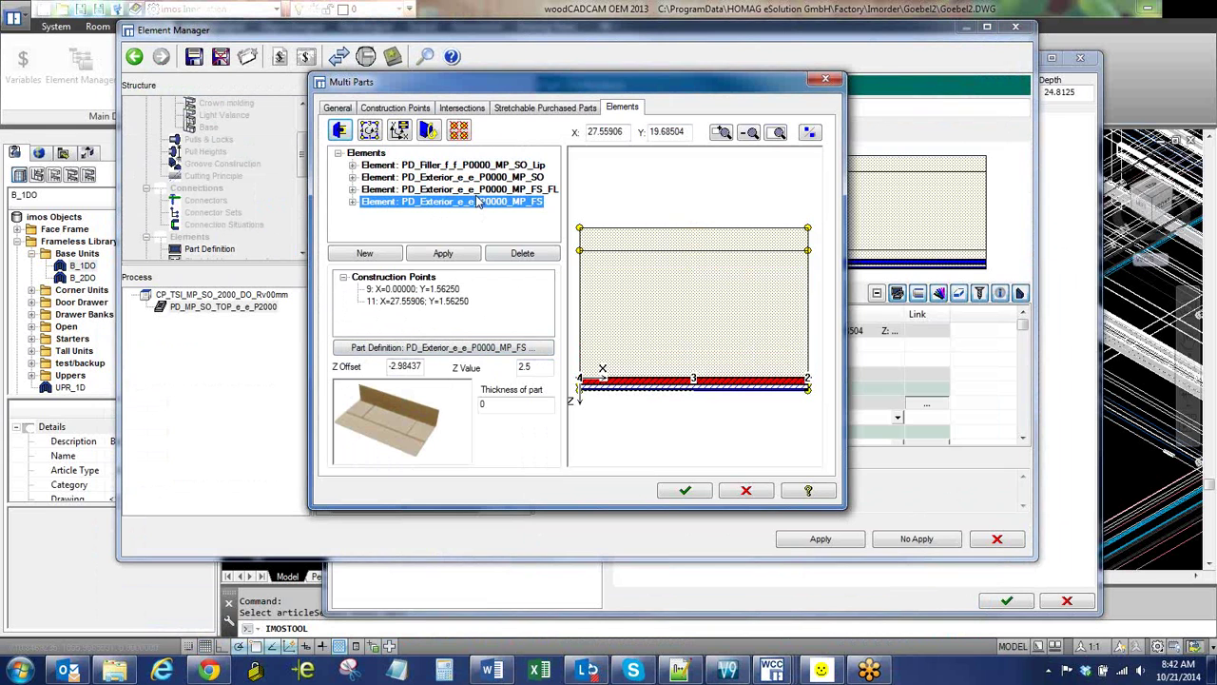
- Review the Principle of stretchable purchased part SPP3 and close it unchanged
{"action": "left_click", "coordinate": [550, 110]}
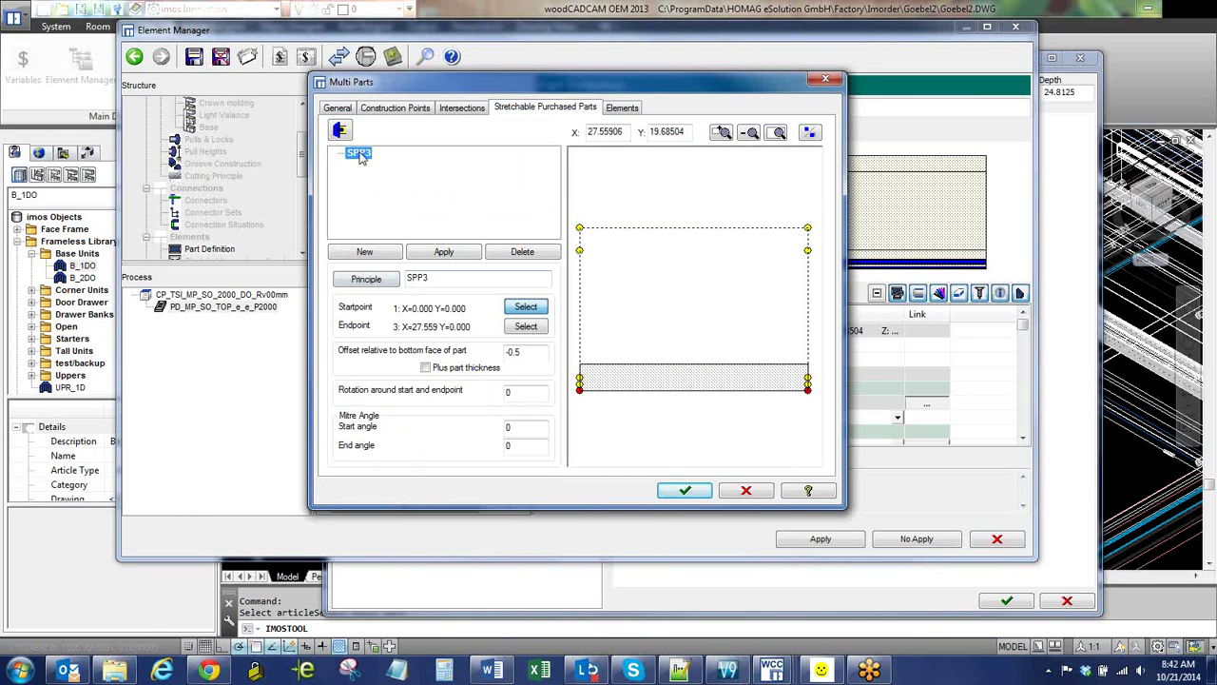
{"action": "left_click", "coordinate": [366, 281]}
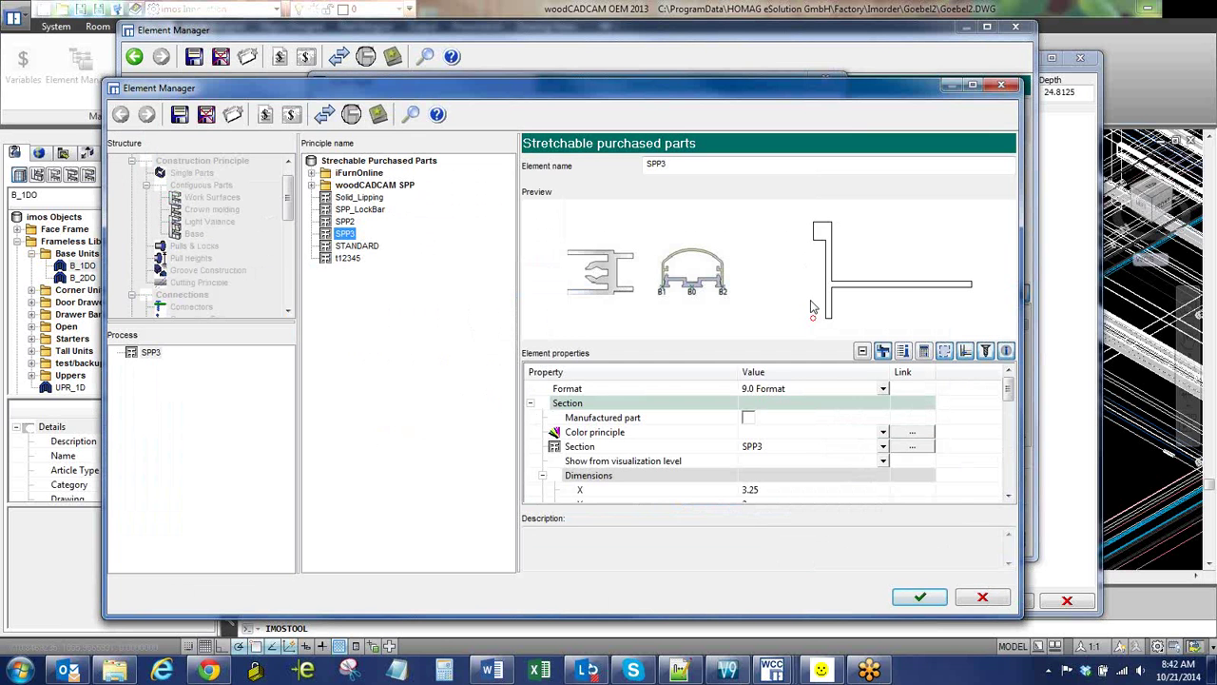
{"action": "left_click", "coordinate": [983, 598]}
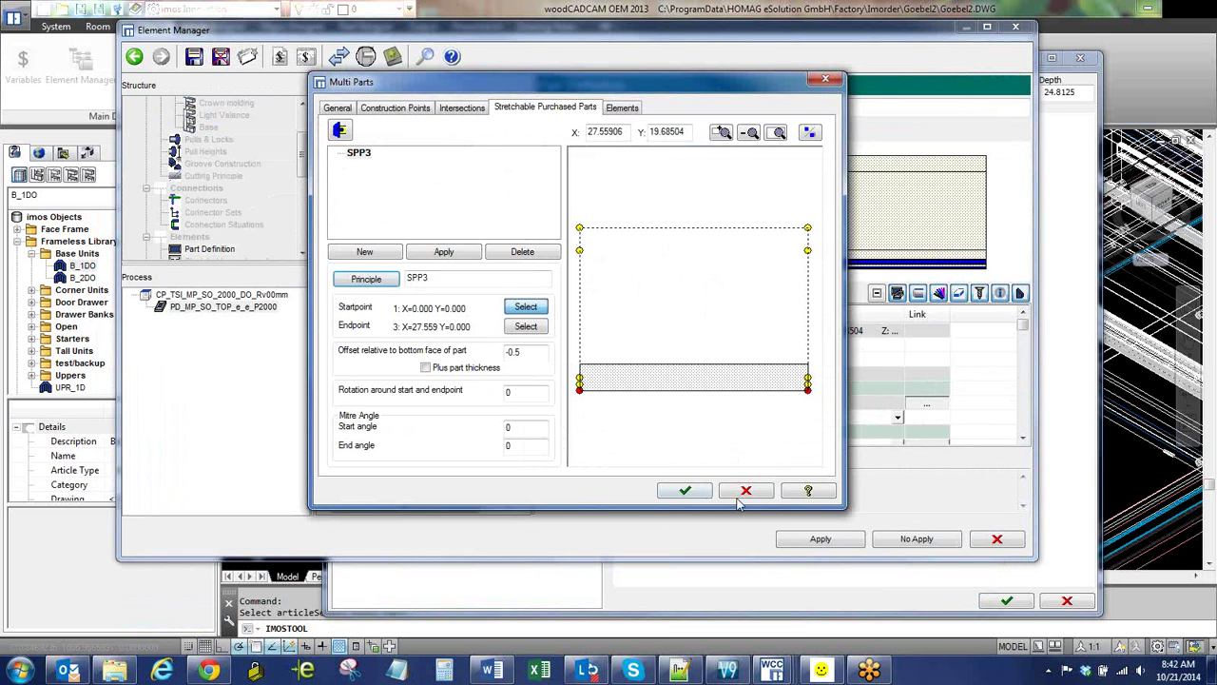
- Cancel Multi Parts, decline applying changes and close the Element Manager
{"action": "left_click", "coordinate": [746, 491]}
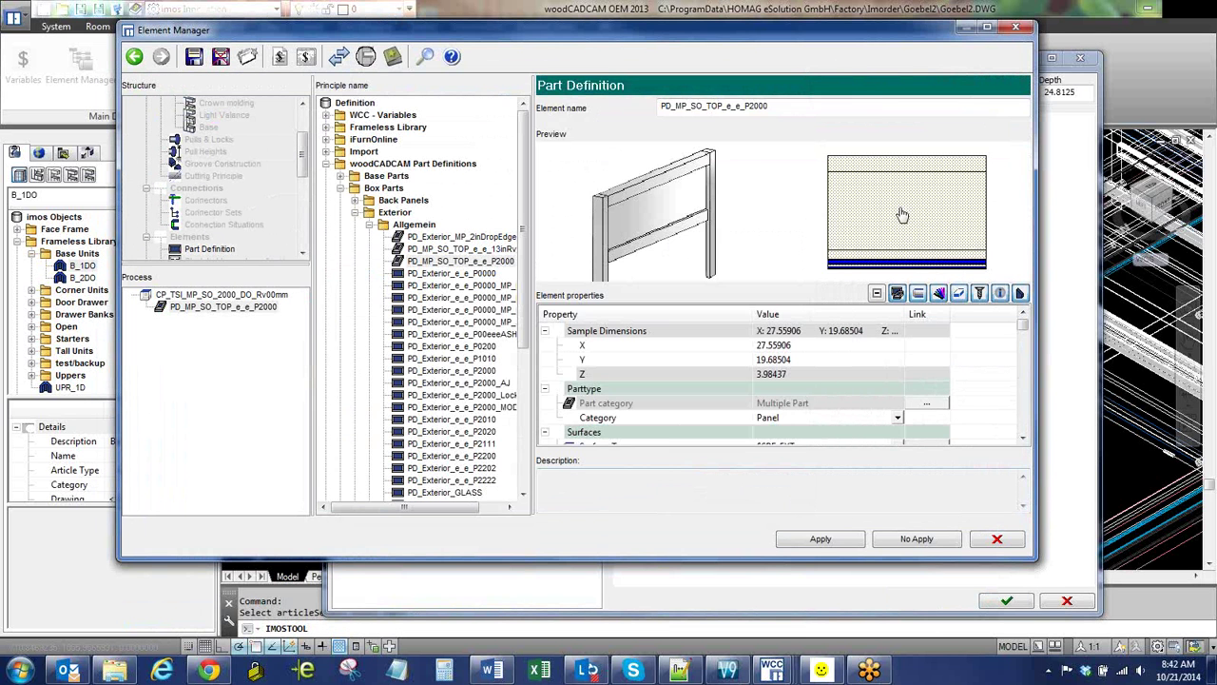
{"action": "left_click", "coordinate": [948, 538]}
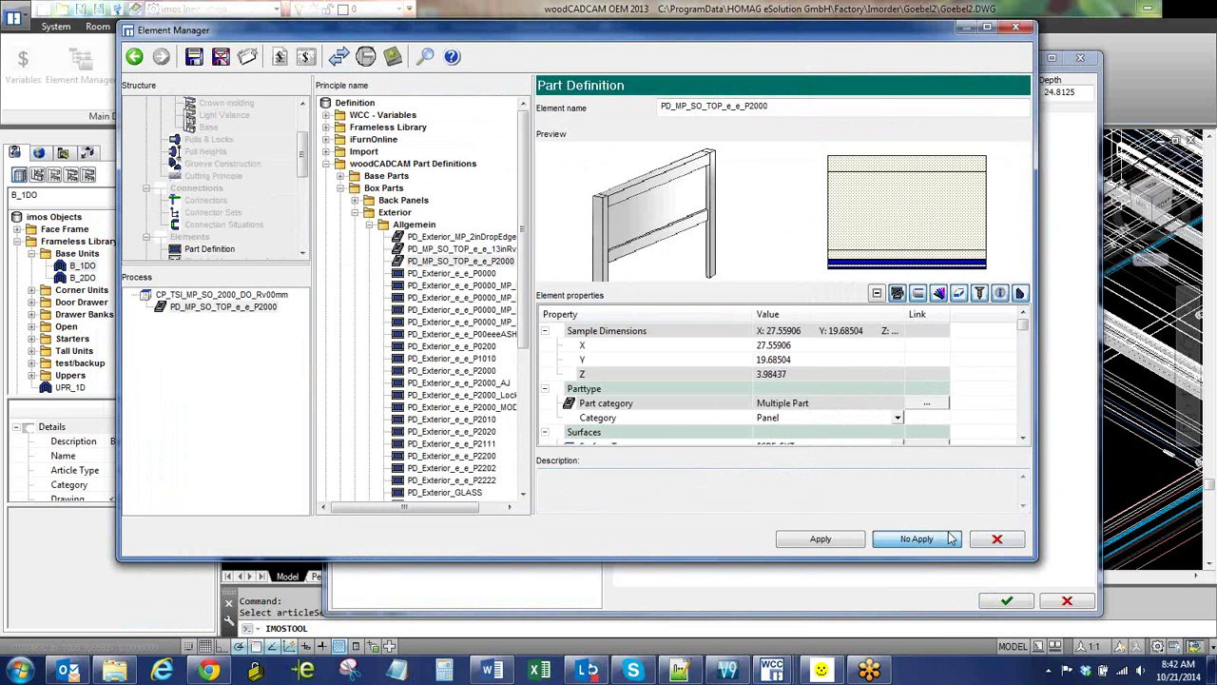
{"action": "left_click", "coordinate": [1006, 544]}
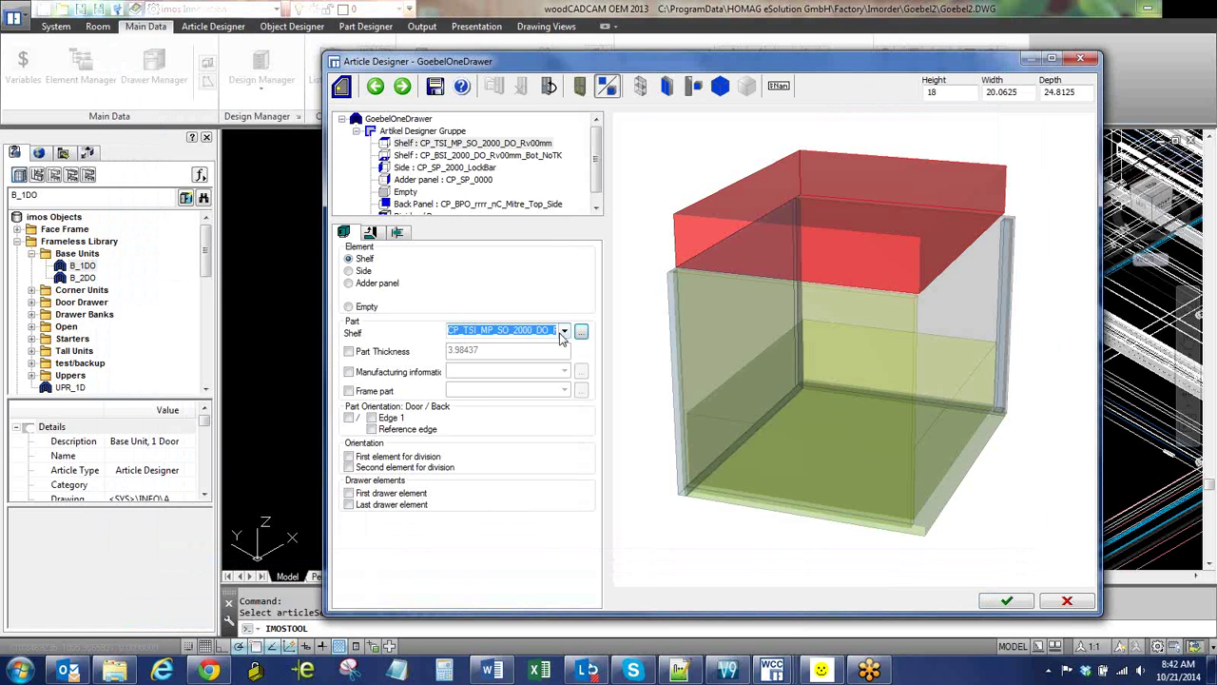
- Compare top shelf CP_TSI_MP_SO_2000_DO_Rv00mm with bottom shelf CP_BSI_2000_DO_Rv00mm, then cancel Article Designer
{"action": "left_click", "coordinate": [564, 330]}
{"action": "left_click", "coordinate": [564, 330]}
{"action": "left_click", "coordinate": [472, 144]}
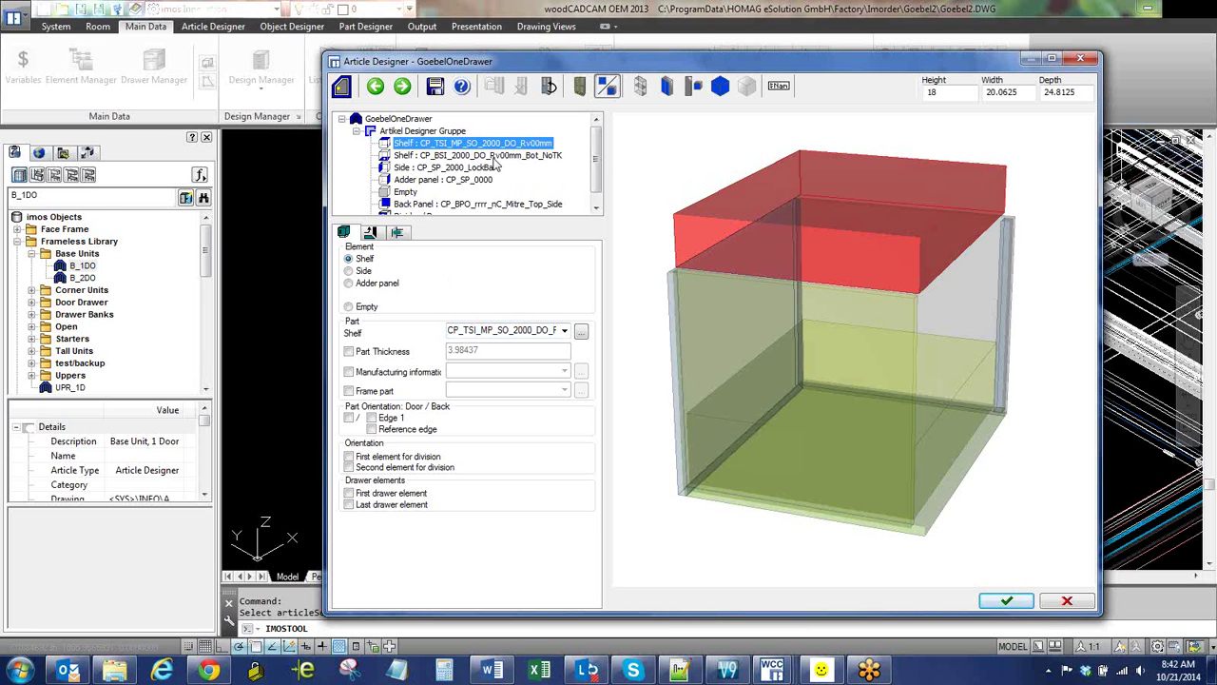
{"action": "left_click", "coordinate": [494, 157]}
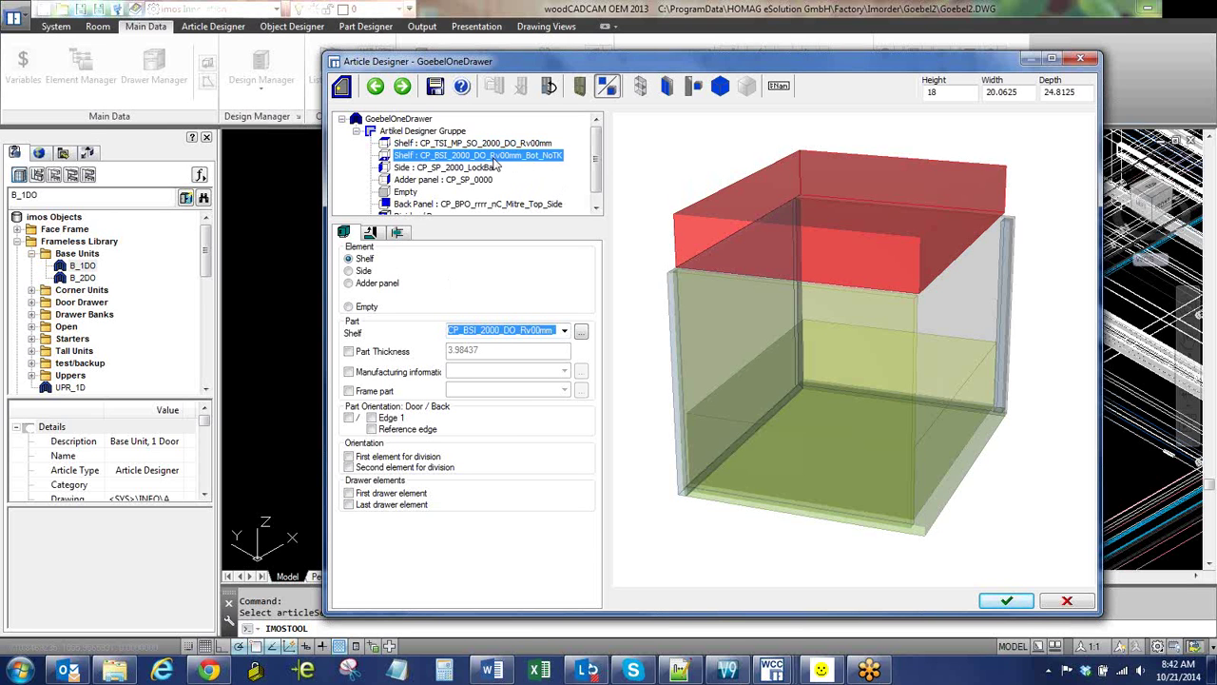
{"action": "left_click", "coordinate": [1066, 604]}
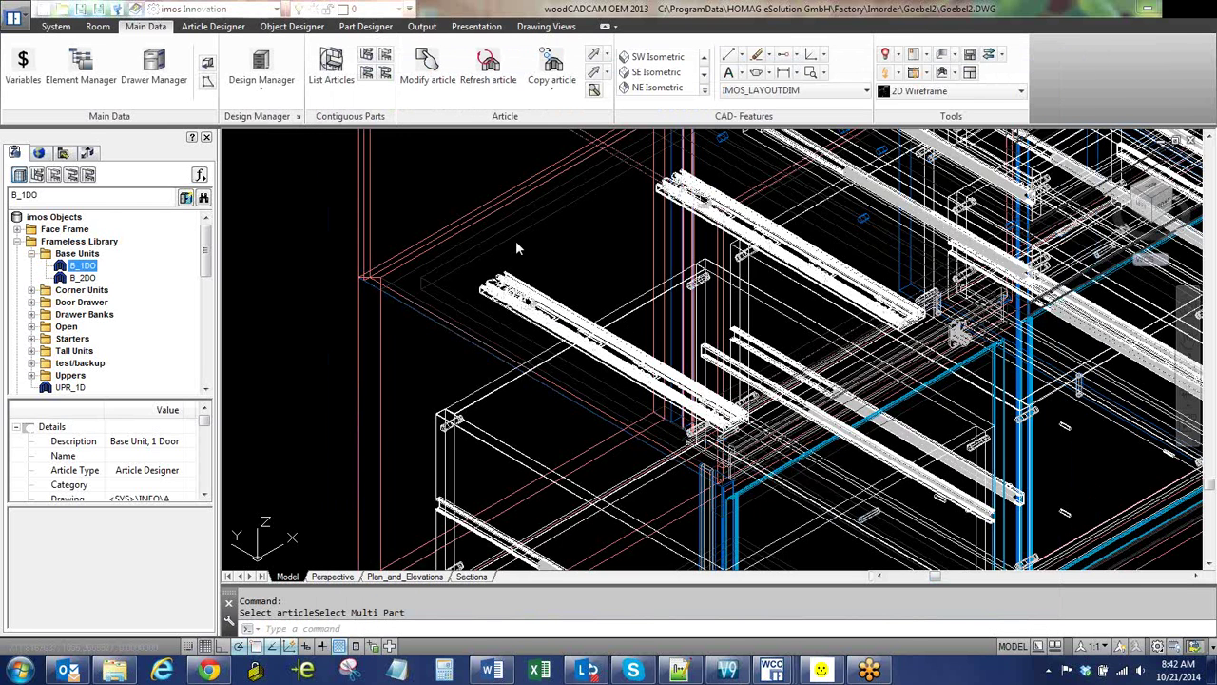
- Zoom in on the cabinet's drawer runners and show a connector's Block Reference rollover
{"action": "left_click", "coordinate": [516, 243]}
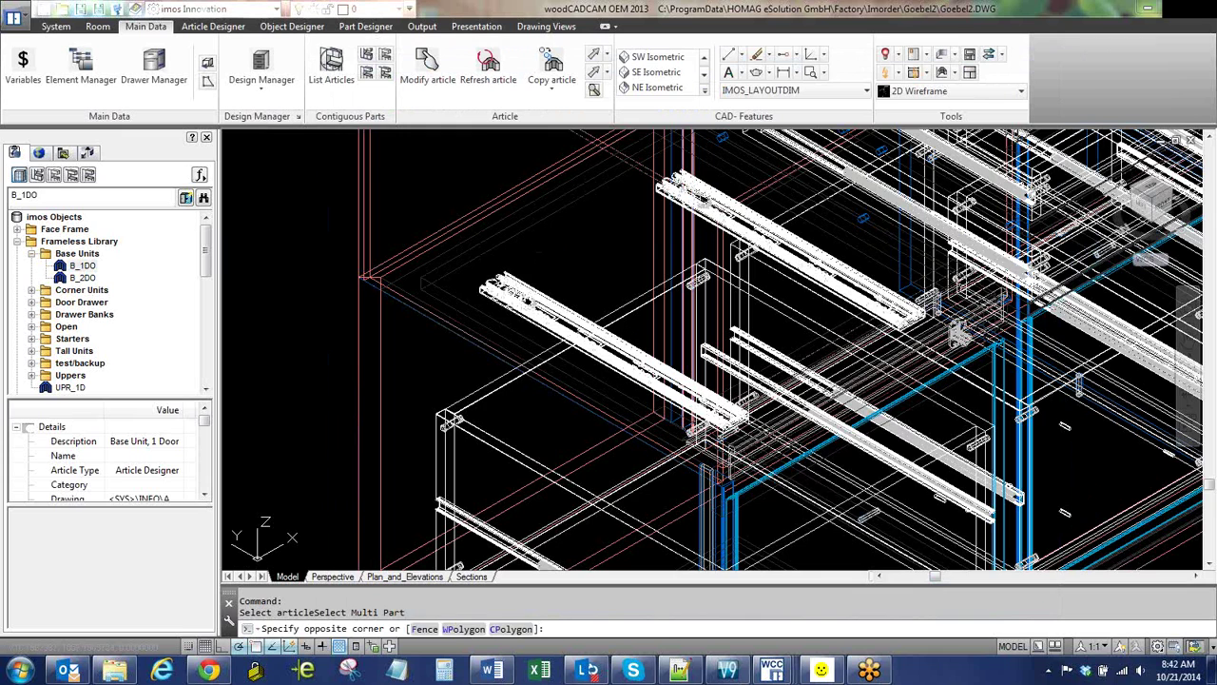
{"action": "scroll", "coordinate": [597, 248], "scroll_direction": "down", "scroll_amount": 2}
{"action": "scroll", "coordinate": [481, 376], "scroll_direction": "down", "scroll_amount": 2}
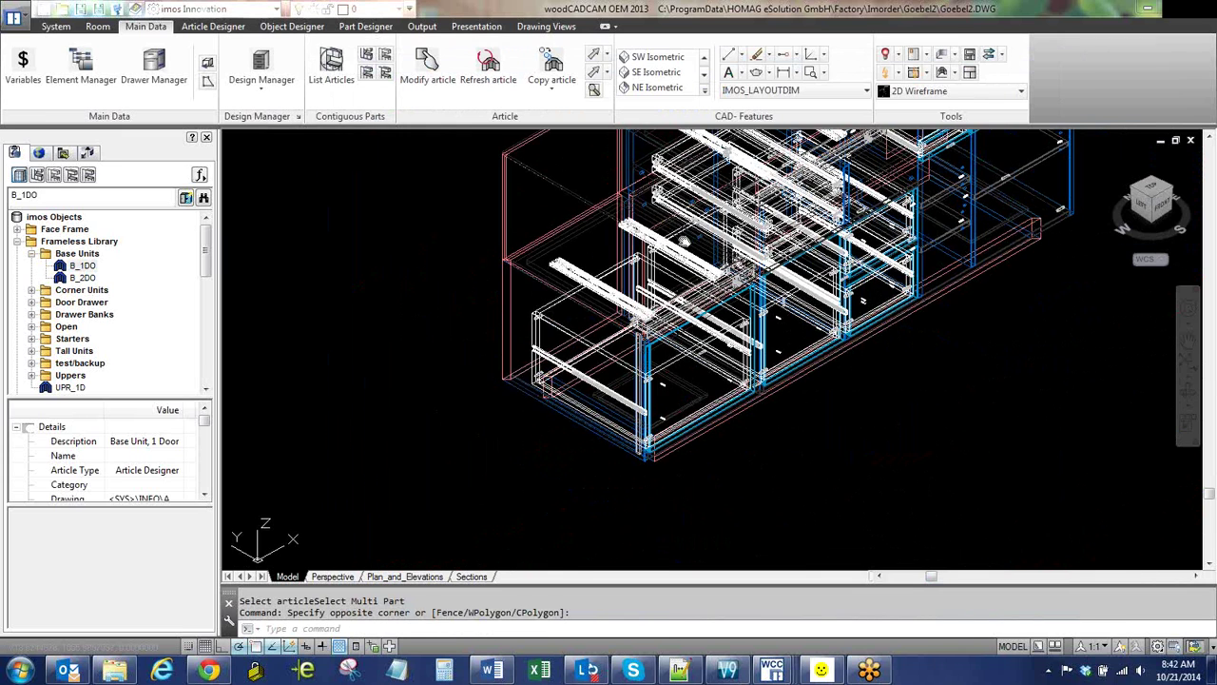
{"action": "scroll", "coordinate": [480, 376], "scroll_direction": "up", "scroll_amount": 2}
{"action": "left_click", "coordinate": [480, 376]}
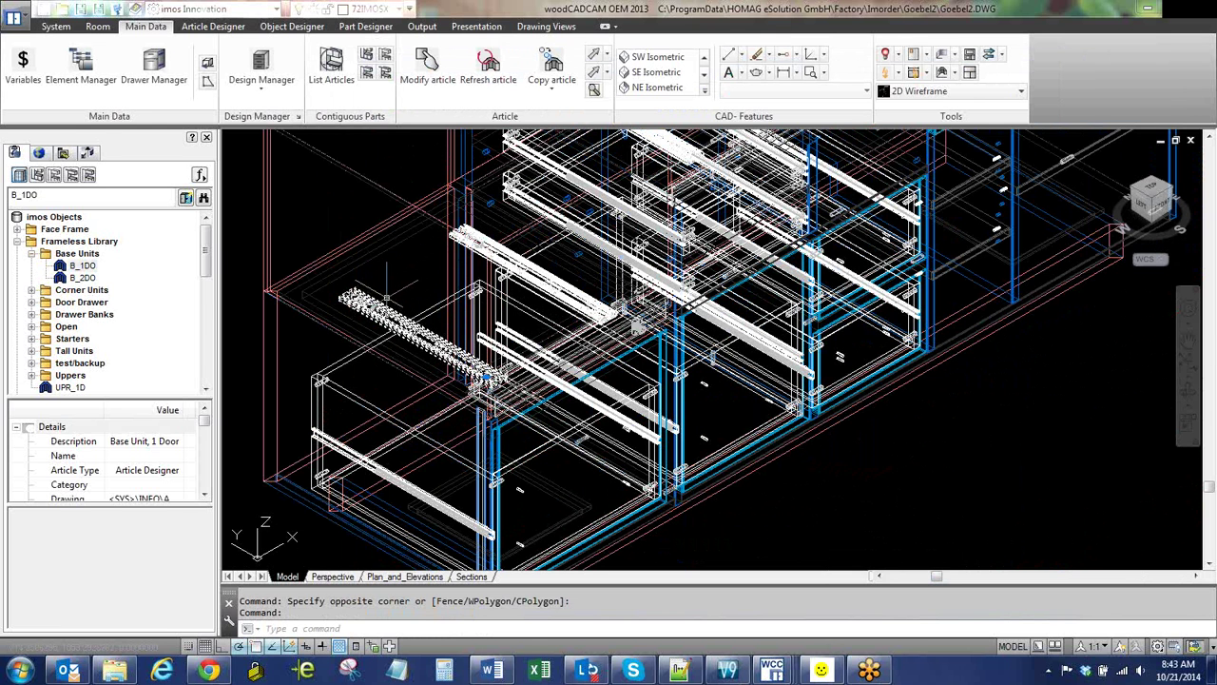
{"action": "mouse_move", "coordinate": [387, 294]}
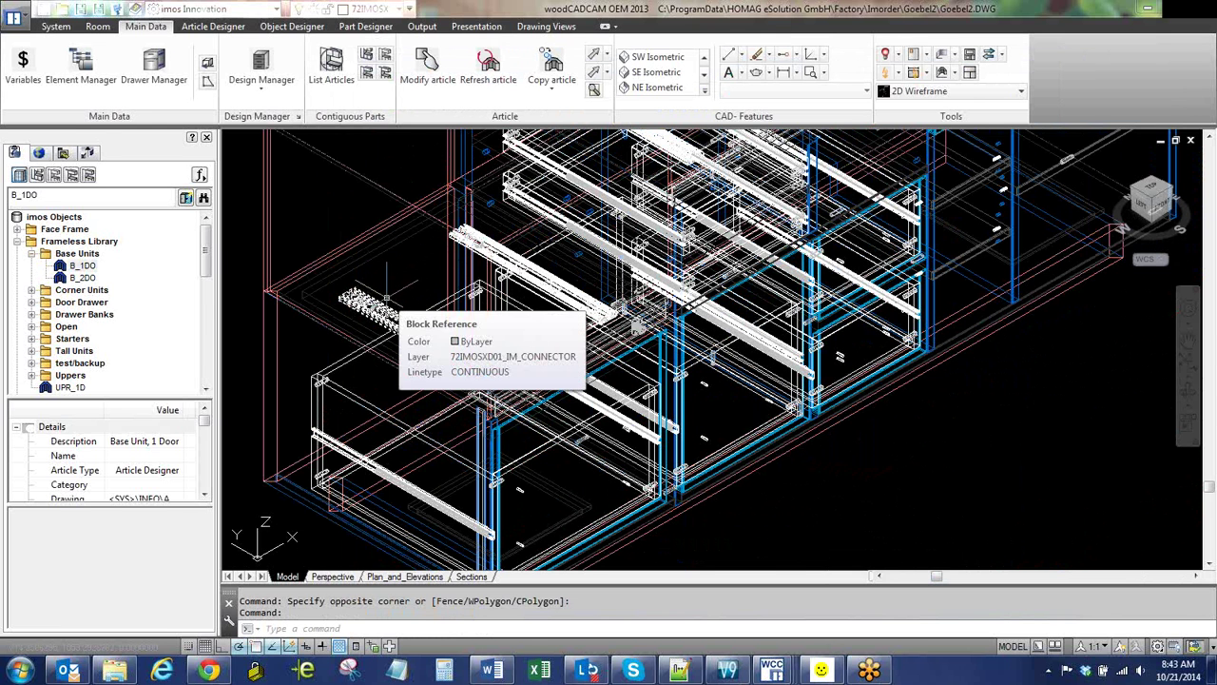
{"action": "scroll", "coordinate": [387, 293], "scroll_direction": "up", "scroll_amount": 2}
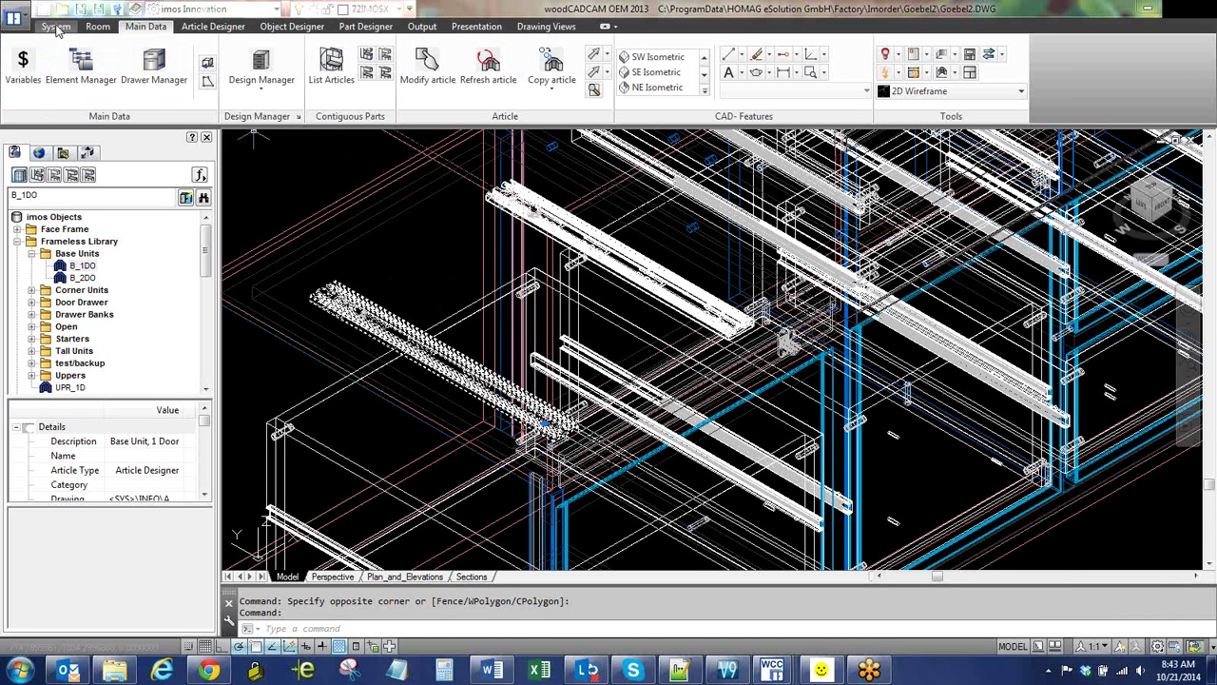
- Tick the SF_DocumentManager_2Parts Part List report under Output and start its preview
{"action": "left_click", "coordinate": [422, 27]}
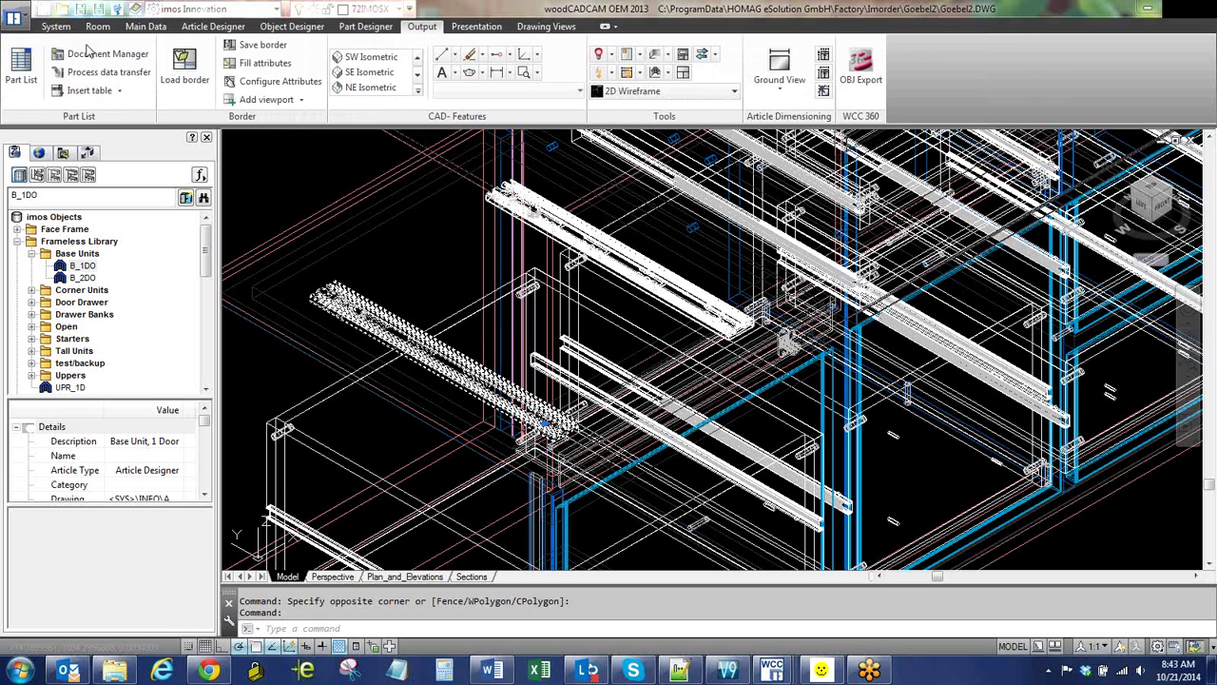
{"action": "left_click", "coordinate": [21, 65]}
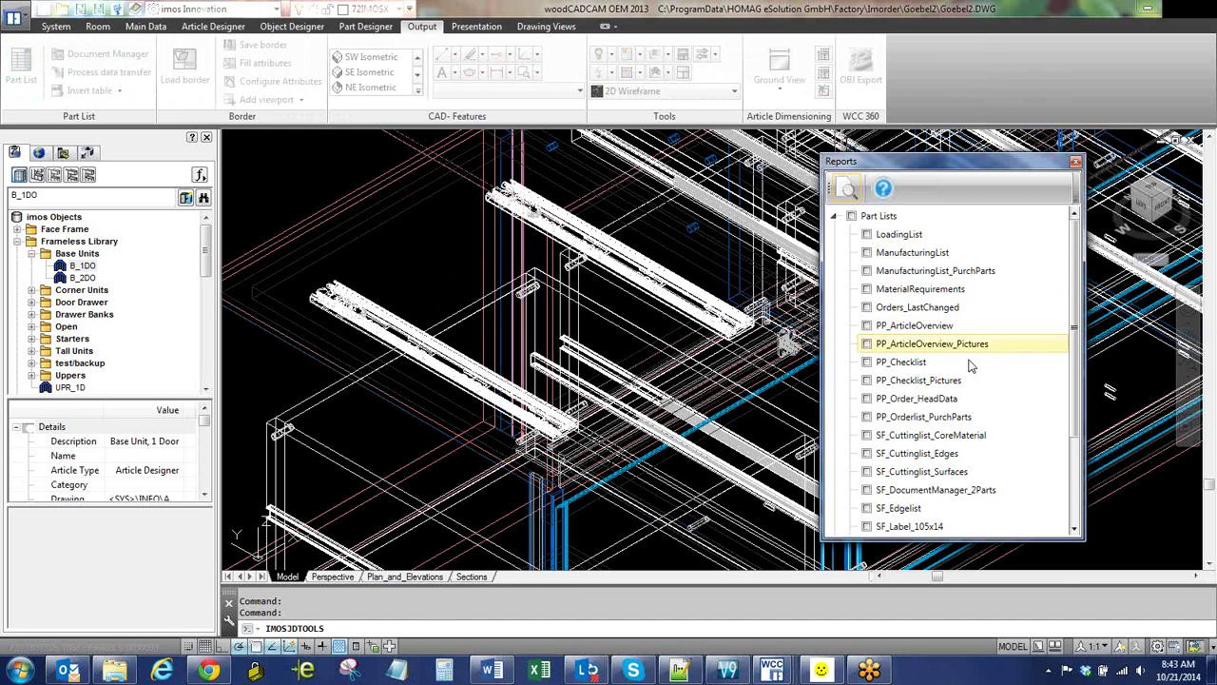
{"action": "left_click", "coordinate": [867, 489]}
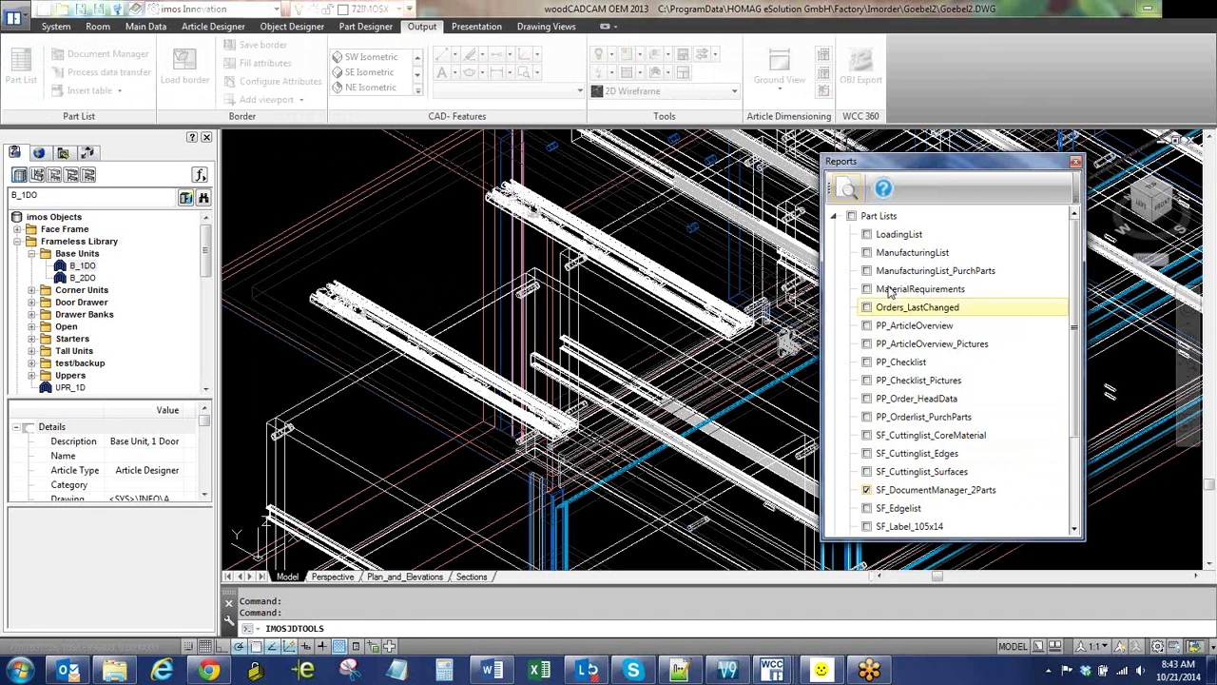
{"action": "left_click", "coordinate": [849, 188]}
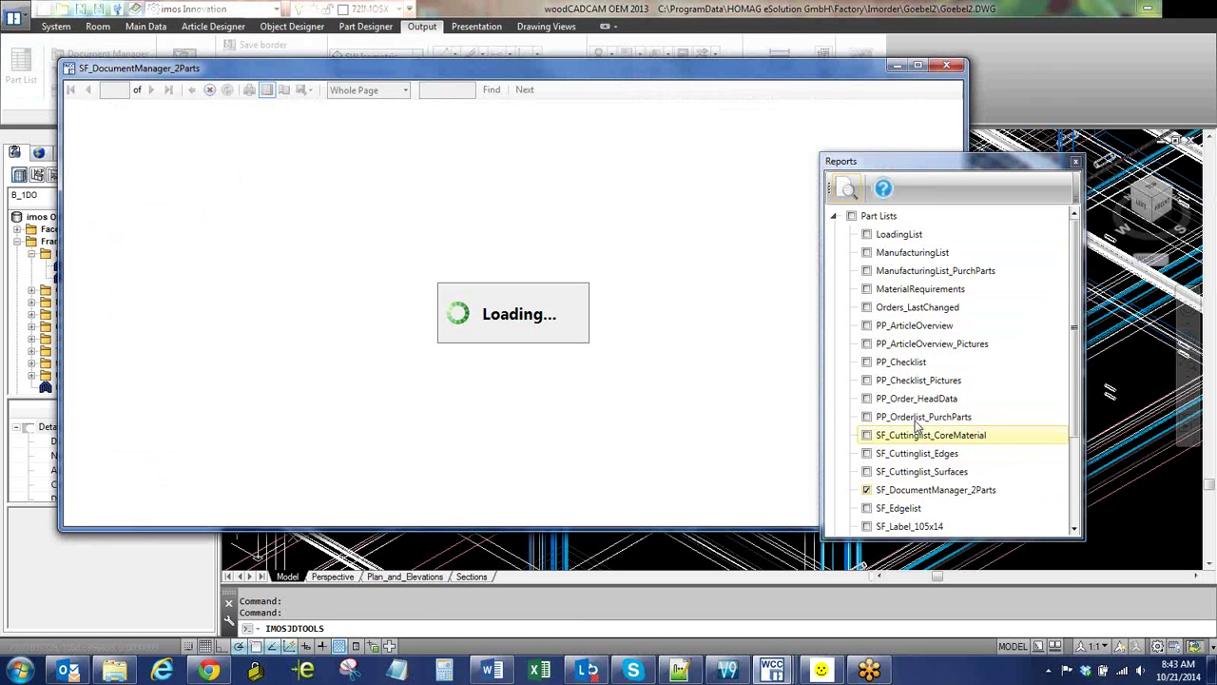
- Move the Reports list aside while the preview loads its Overview Orders page
{"action": "left_click_drag", "start_coordinate": [899, 164], "coordinate": [1066, 273]}
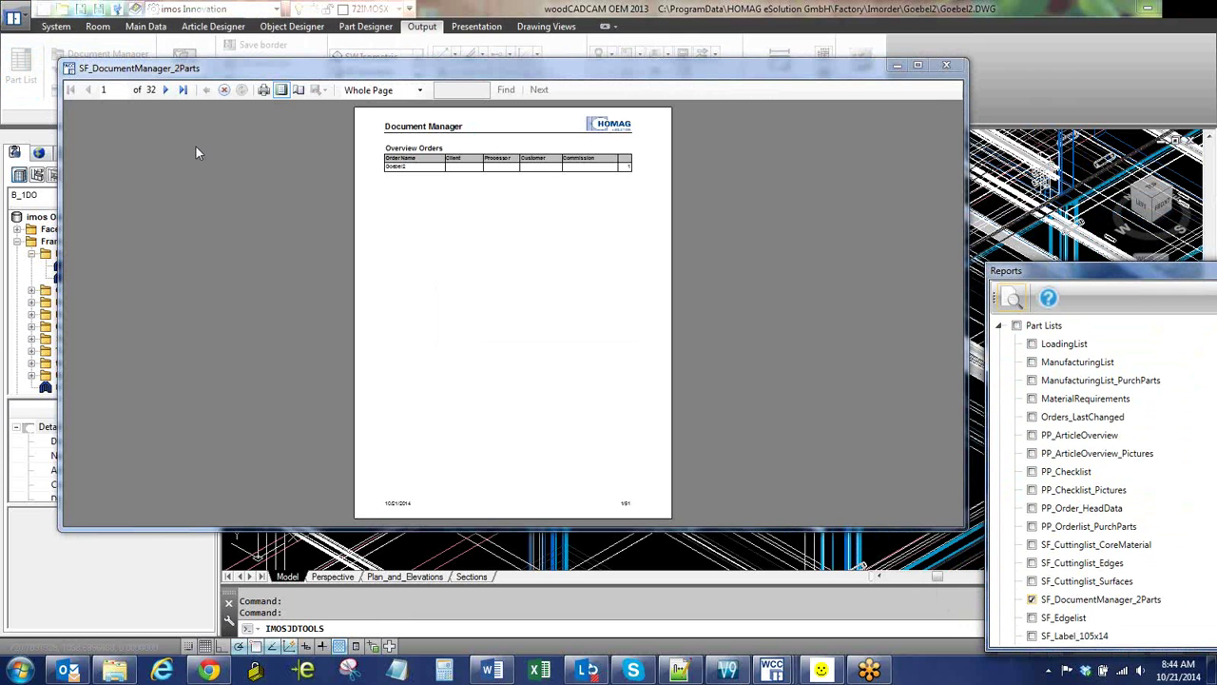
- Advance to page 2 and zoom to fit the whole Article Overview page
{"action": "left_click", "coordinate": [166, 91]}
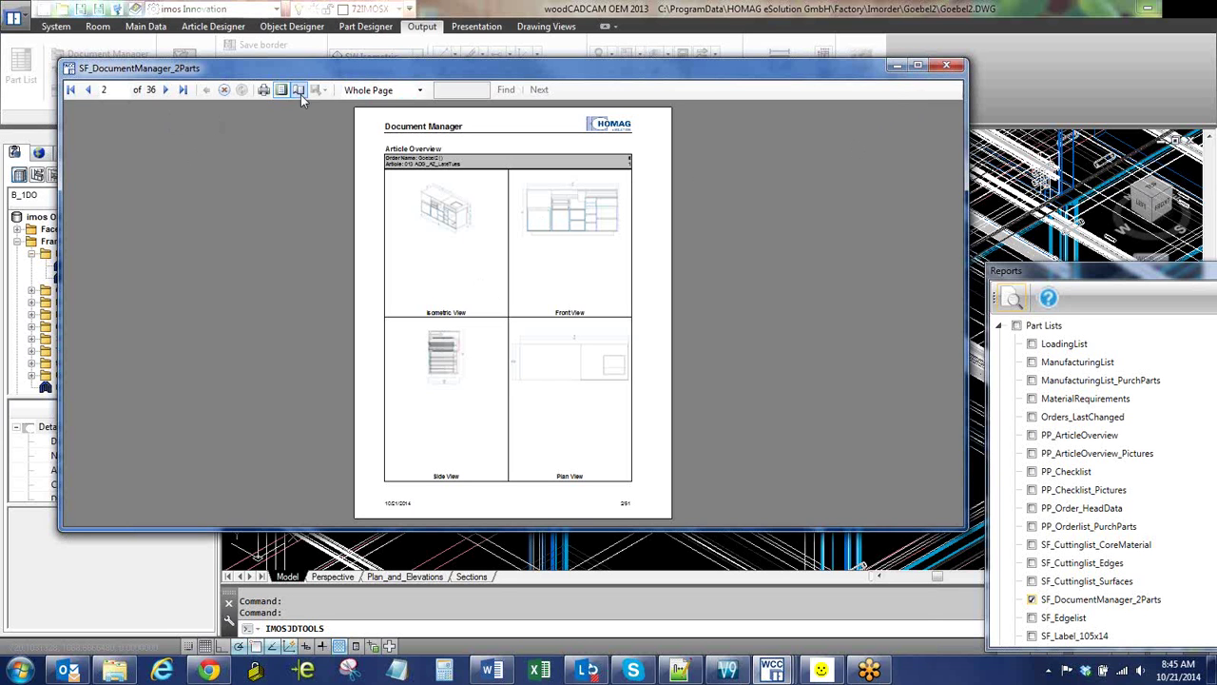
{"action": "left_click", "coordinate": [418, 89]}
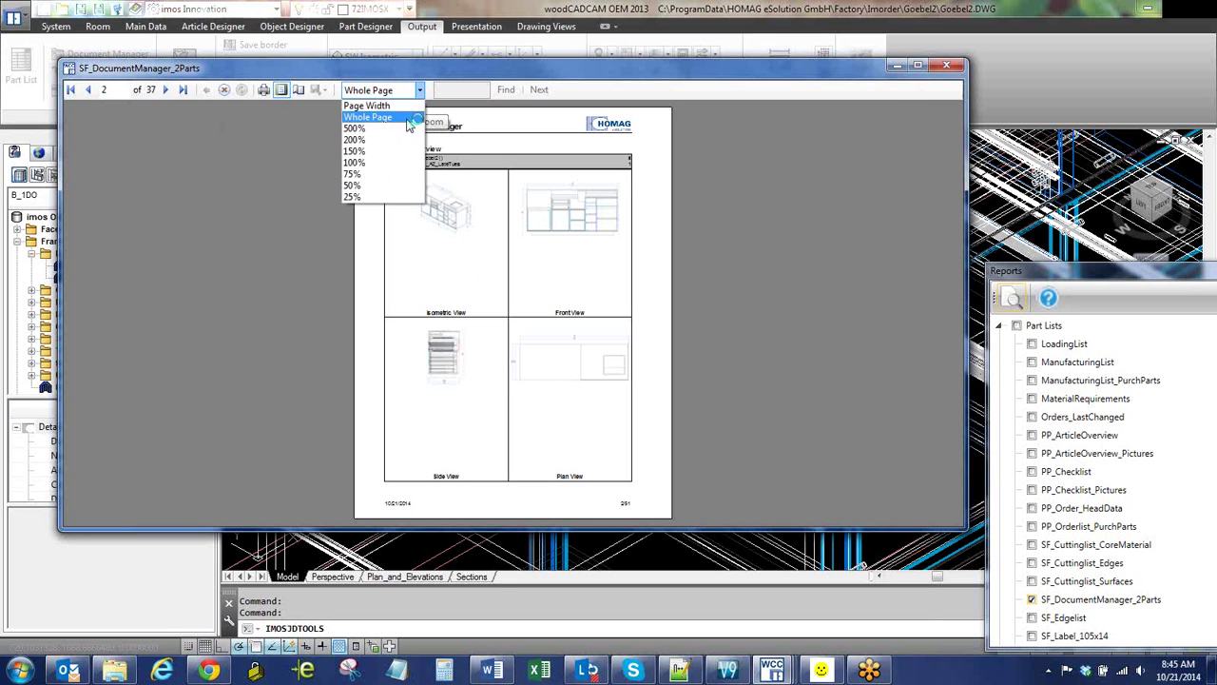
{"action": "left_click", "coordinate": [394, 152]}
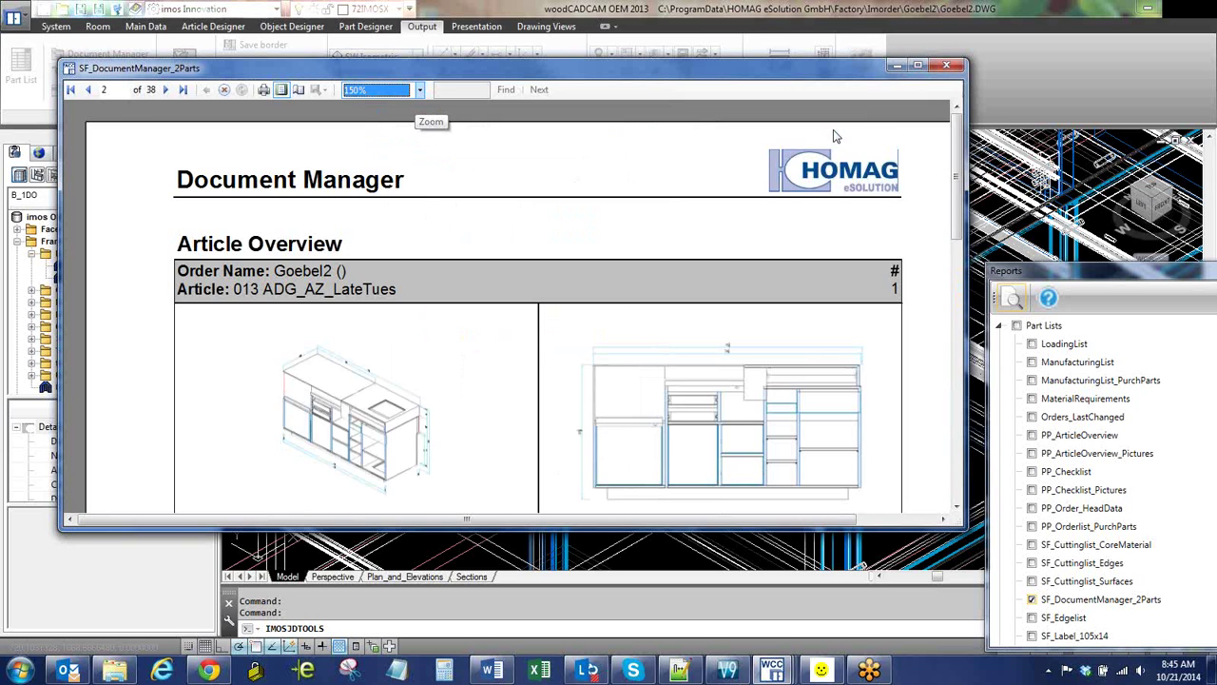
{"action": "left_click", "coordinate": [918, 65]}
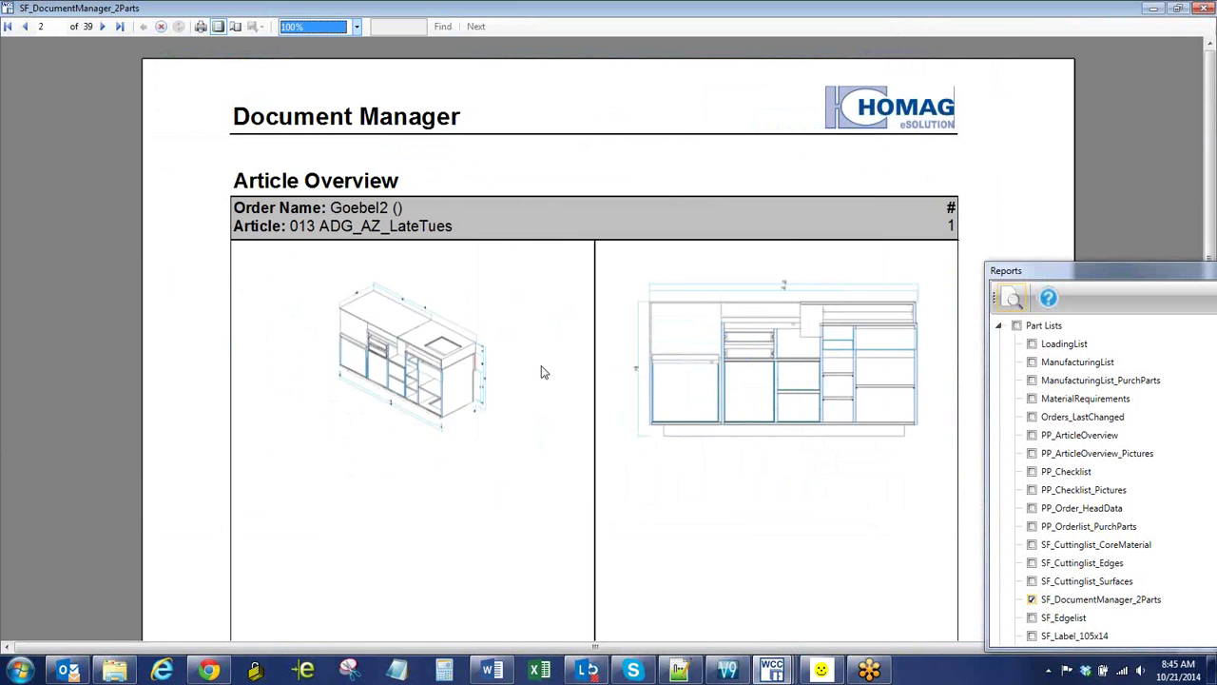
{"action": "scroll", "coordinate": [543, 367], "scroll_direction": "down", "scroll_amount": 3, "text": "ctrl"}
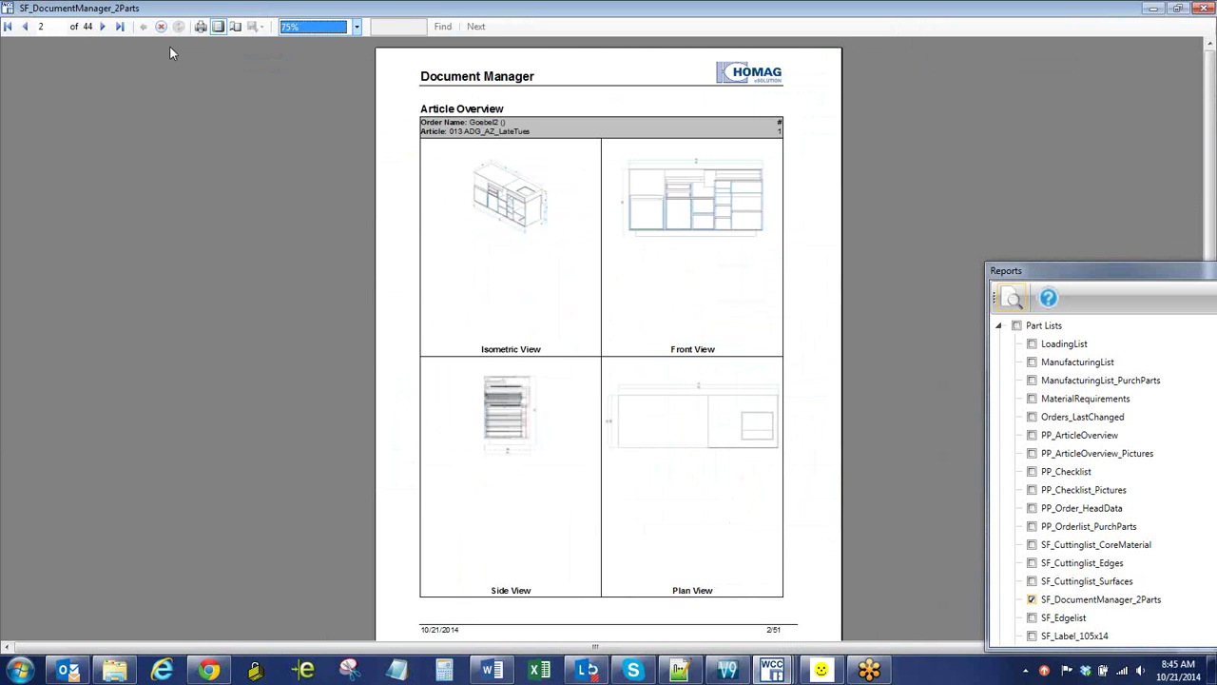
- Page through the part sheets, dismissing the colour-scheme prompt, to page 51, Purchased Parts
{"action": "left_click", "coordinate": [103, 27]}
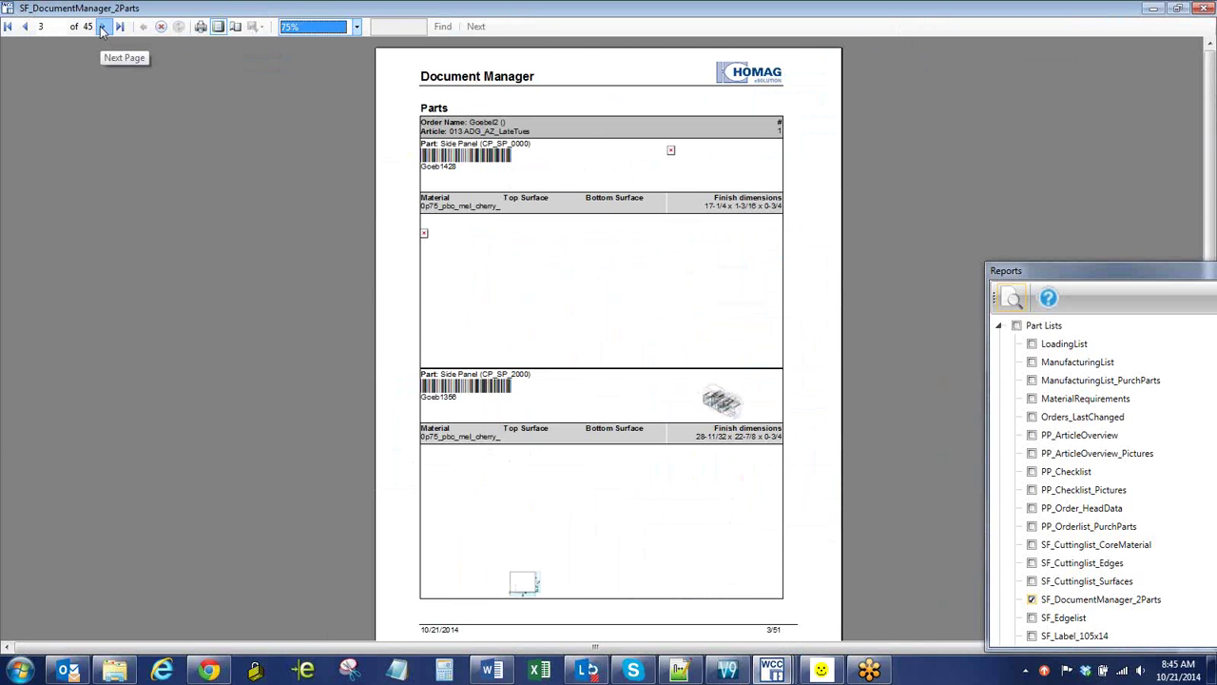
{"action": "left_click", "coordinate": [103, 27]}
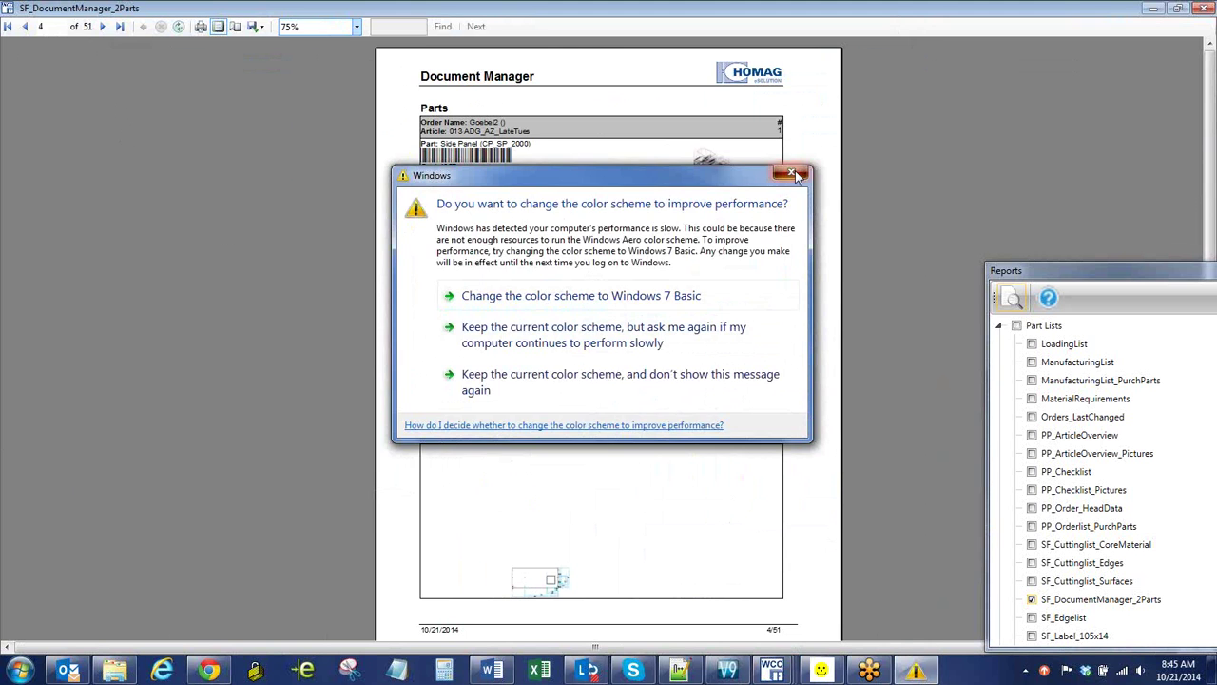
{"action": "left_click", "coordinate": [545, 310]}
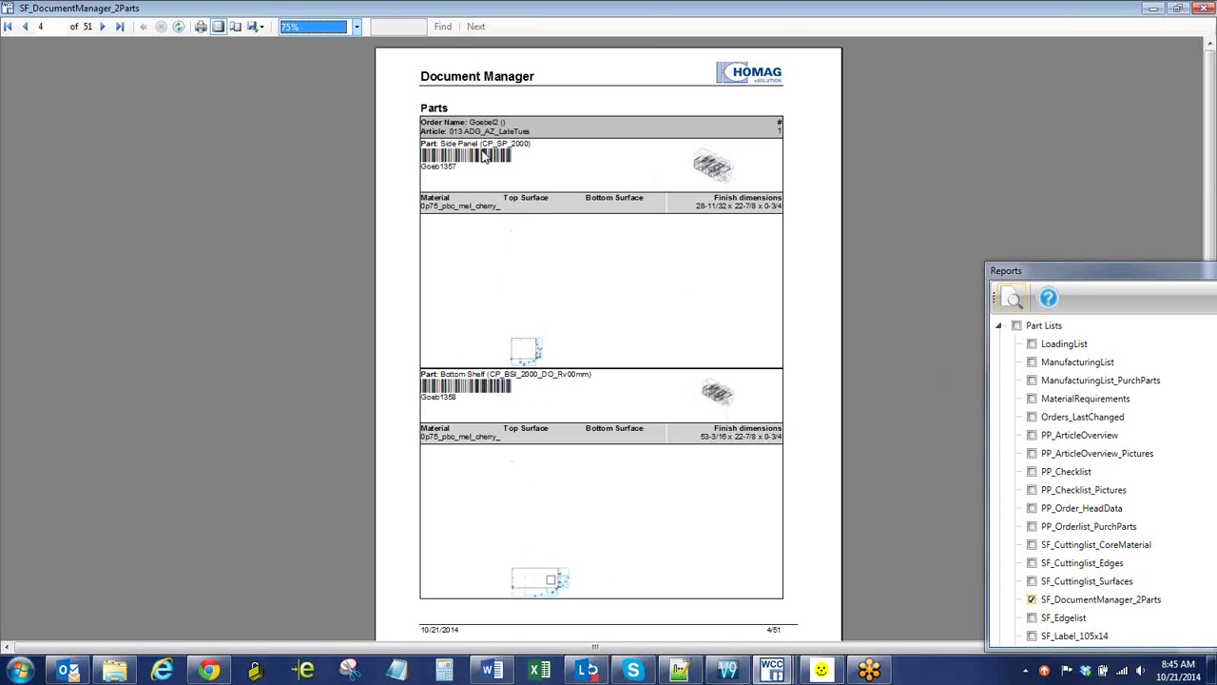
{"action": "left_click", "coordinate": [104, 26]}
{"action": "left_click", "coordinate": [104, 26]}
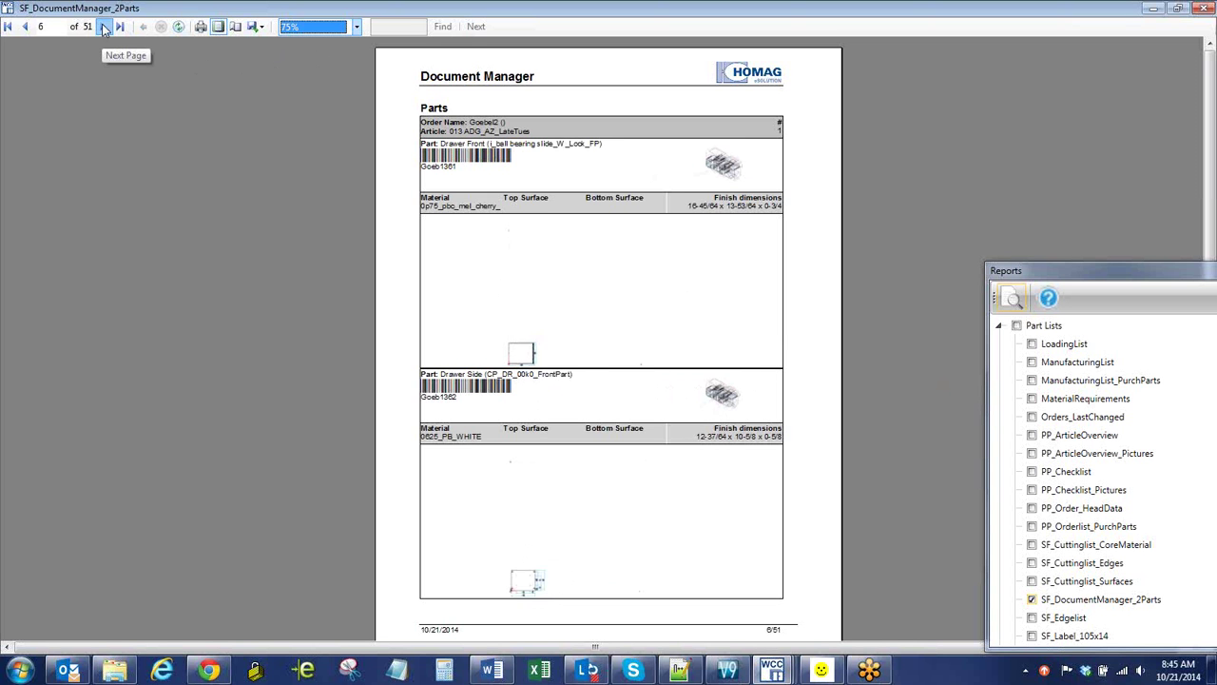
{"action": "left_click", "coordinate": [104, 27]}
{"action": "left_click", "coordinate": [105, 26]}
{"action": "left_click", "coordinate": [105, 27]}
{"action": "left_click", "coordinate": [104, 27]}
{"action": "left_click", "coordinate": [105, 26]}
{"action": "left_click", "coordinate": [104, 26]}
{"action": "left_click", "coordinate": [105, 26]}
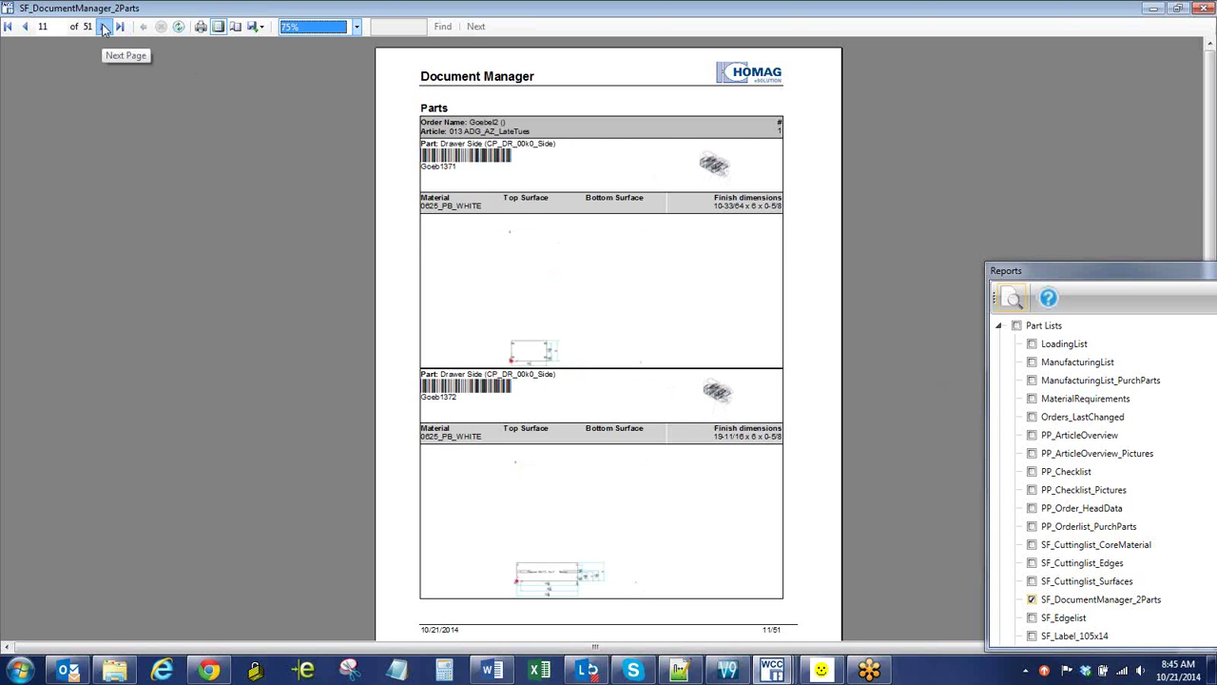
{"action": "left_click", "coordinate": [105, 26]}
{"action": "left_click", "coordinate": [105, 26]}
{"action": "left_click", "coordinate": [120, 27]}
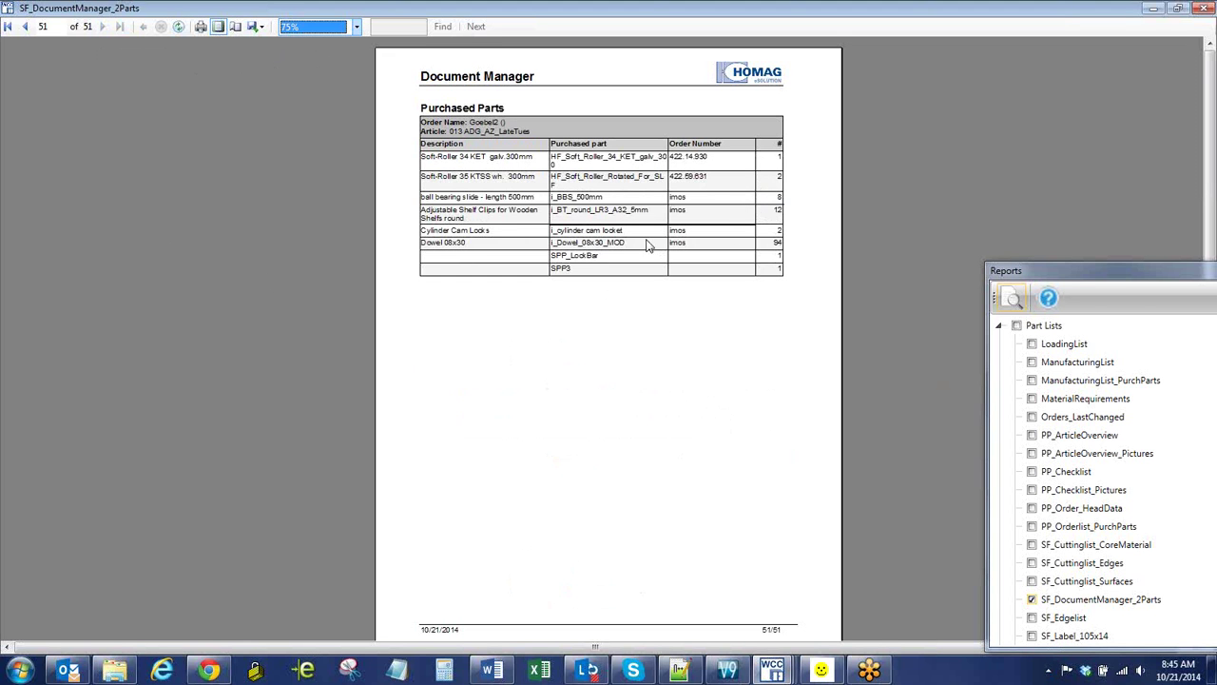
{"action": "left_click", "coordinate": [571, 274]}
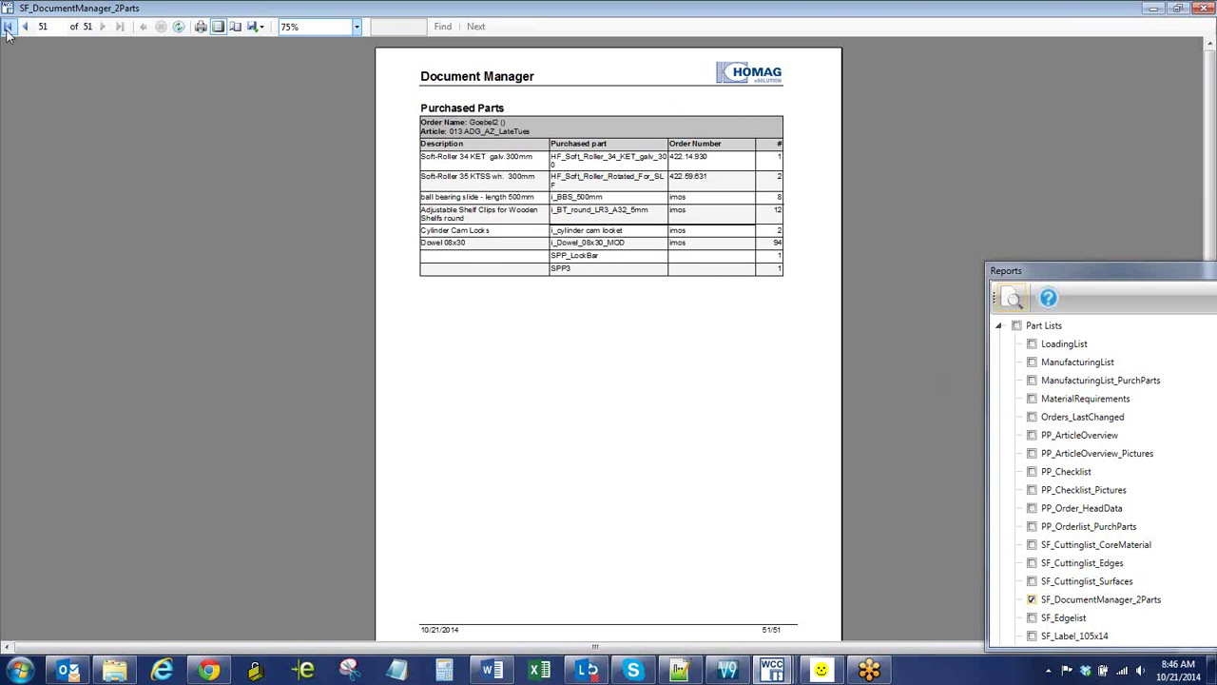
- Close the report viewer and return to the cabinet drawing
{"action": "left_click", "coordinate": [1201, 7]}
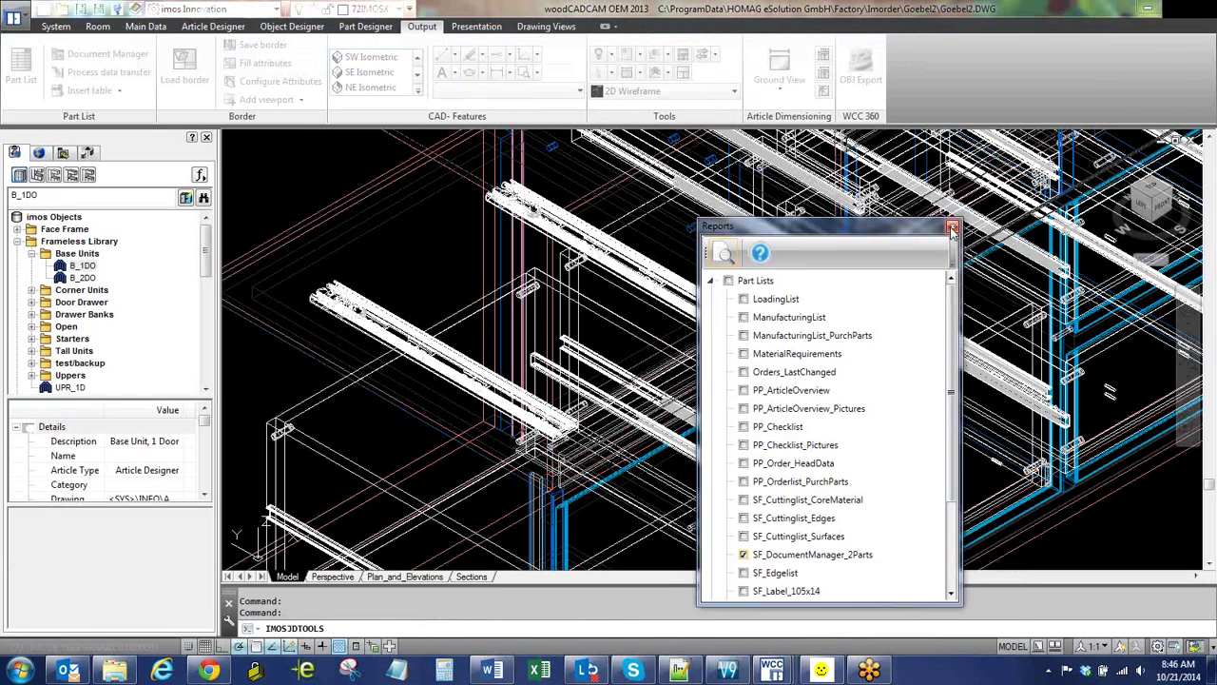
{"action": "scroll", "coordinate": [394, 259], "scroll_direction": "down", "scroll_amount": 5}
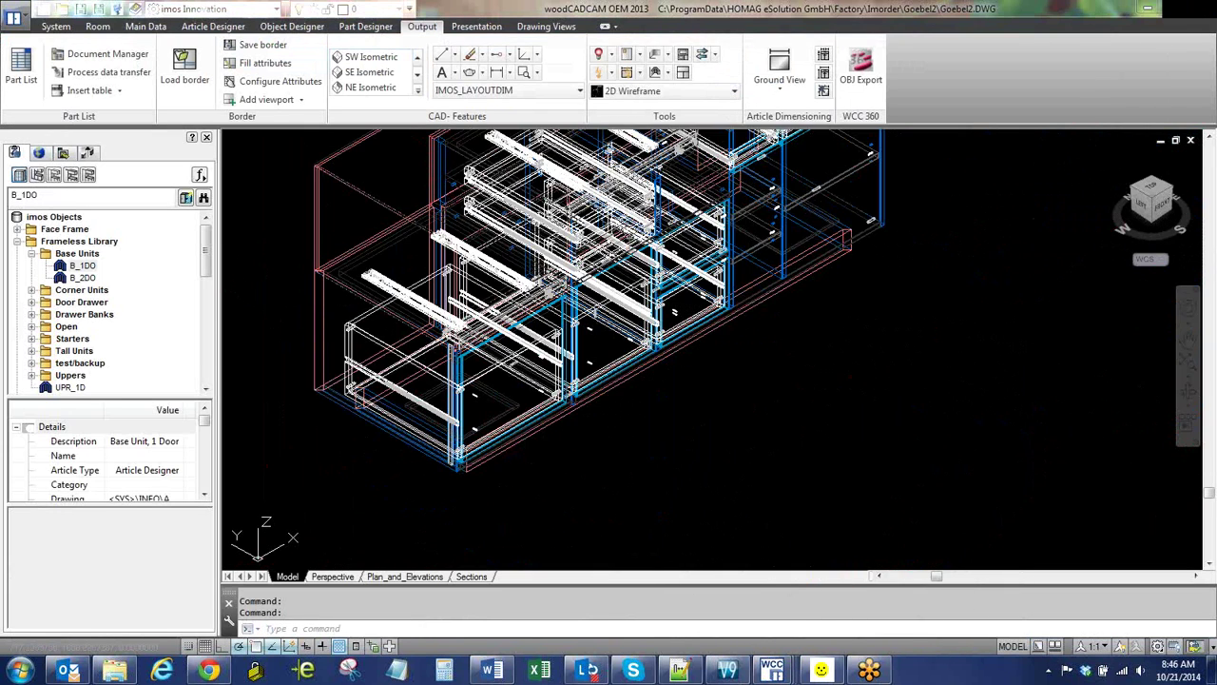
{"action": "scroll", "coordinate": [608, 353], "scroll_direction": "up", "scroll_amount": 5}
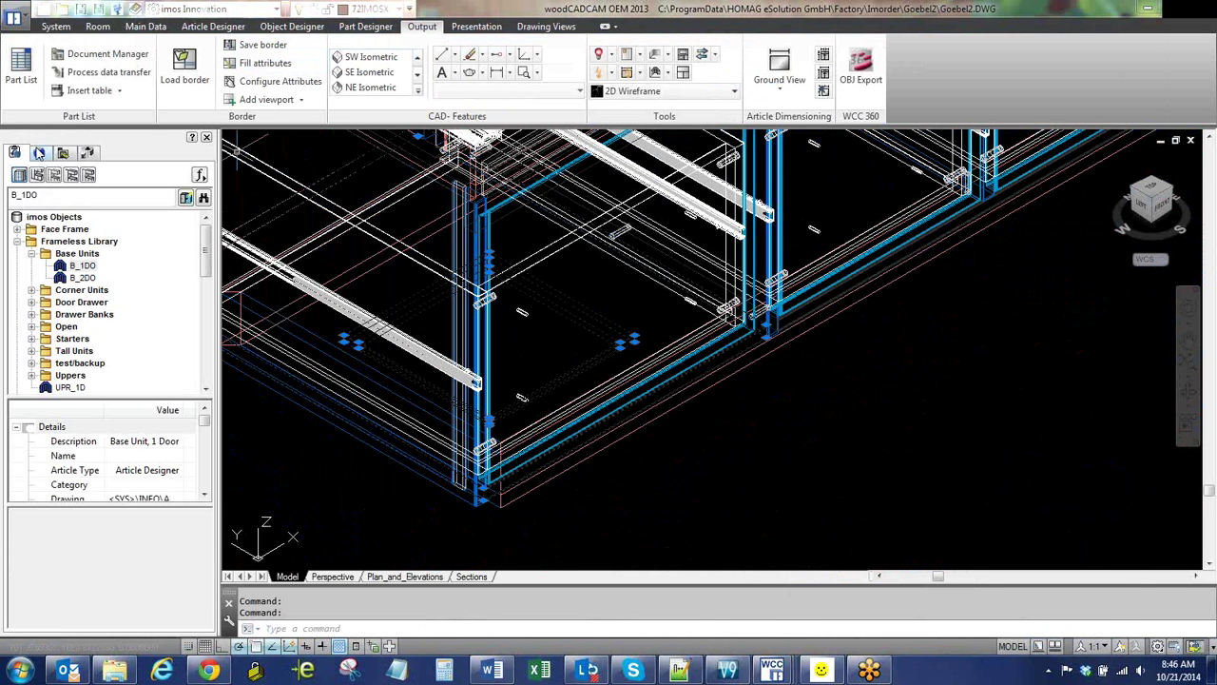
- Select the Goeb1430 Bottom Shelf in the Elements list and open its context menu
{"action": "left_click", "coordinate": [39, 153]}
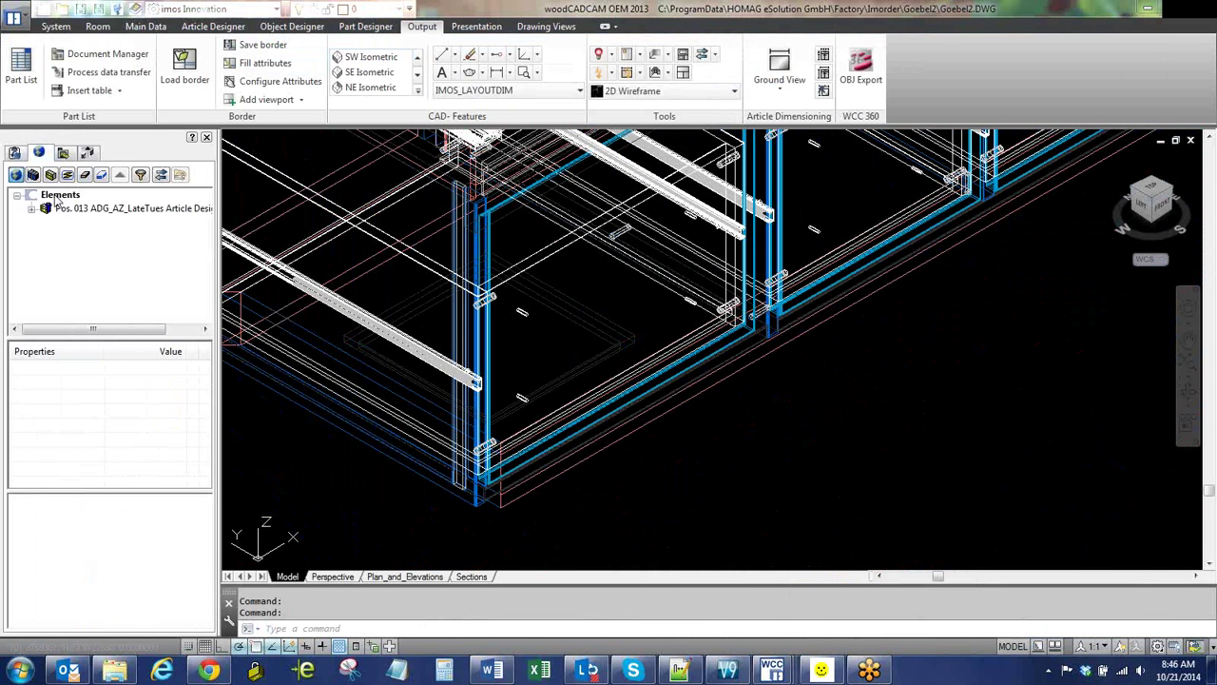
{"action": "left_click", "coordinate": [121, 208]}
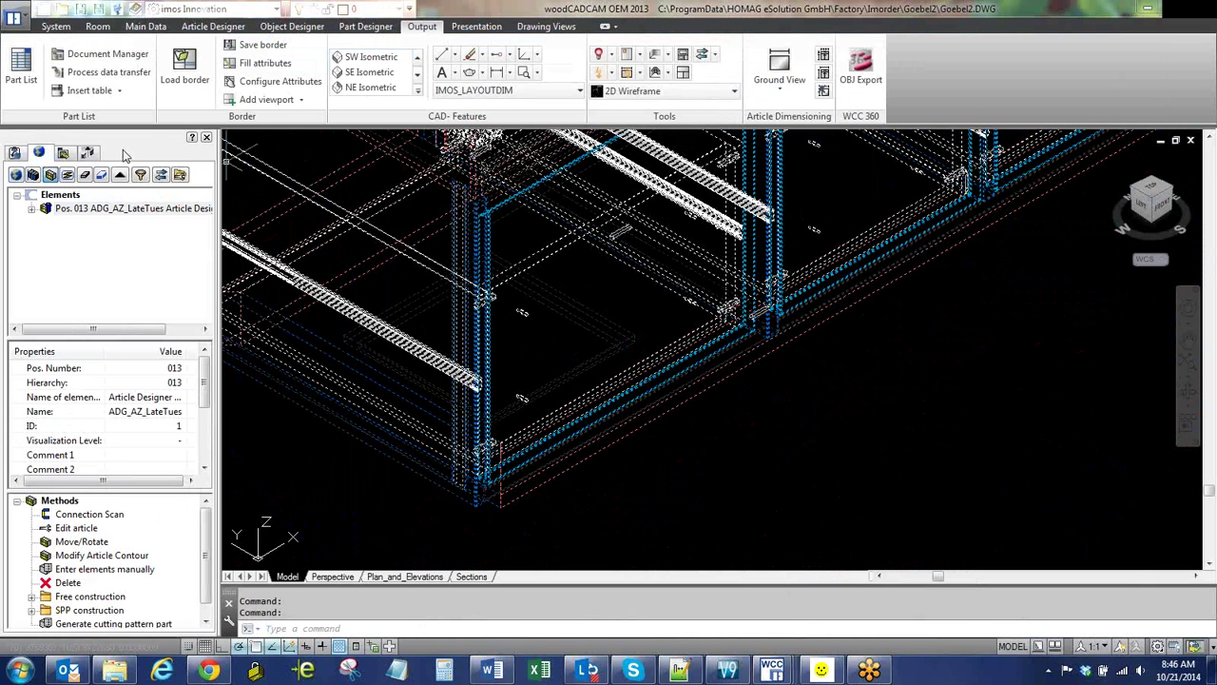
{"action": "left_click", "coordinate": [604, 361]}
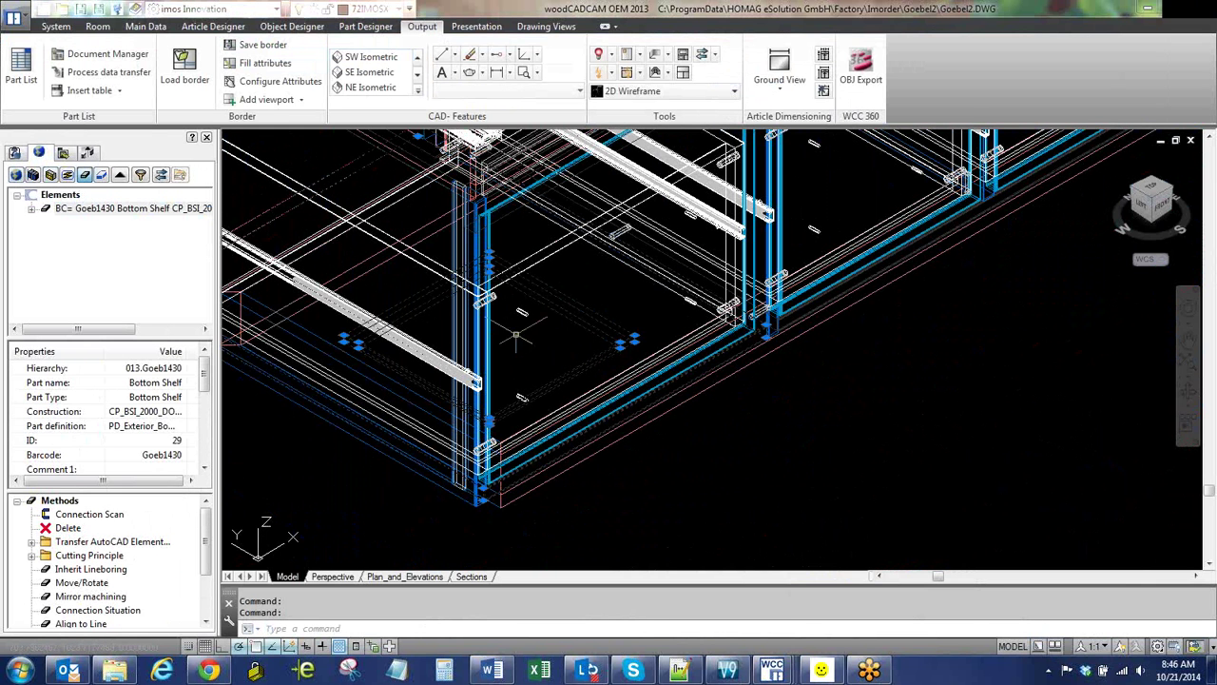
{"action": "left_click", "coordinate": [98, 209]}
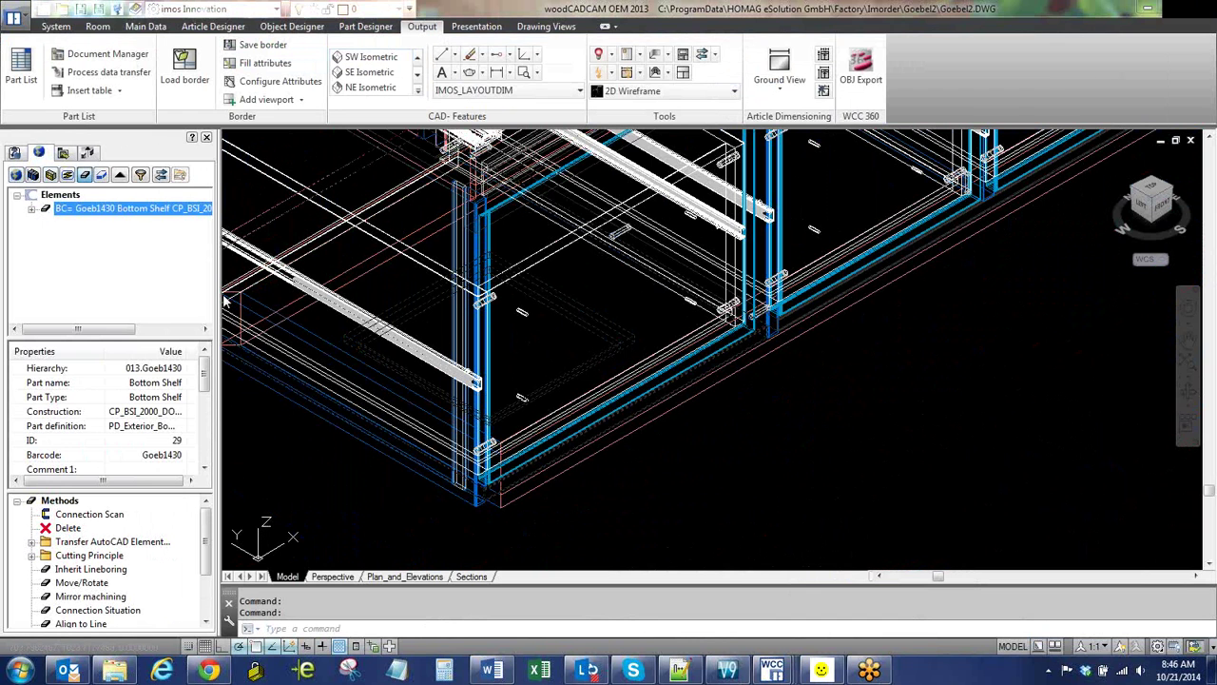
{"action": "right_click", "coordinate": [558, 358]}
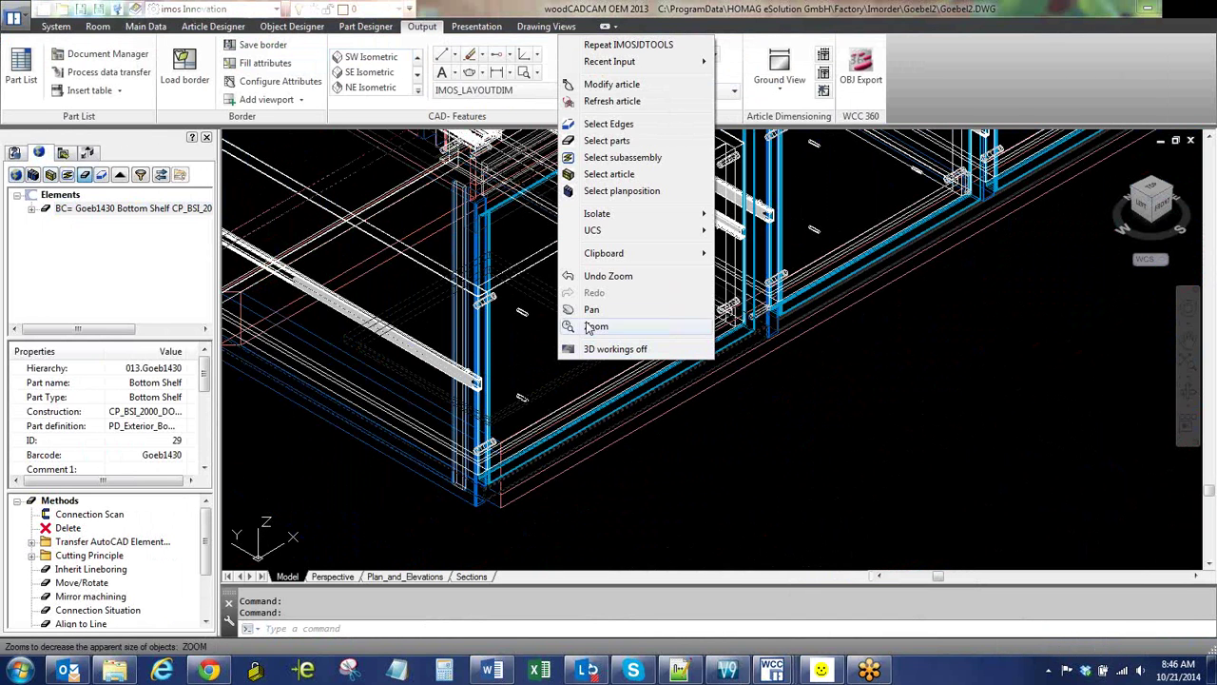
- Isolate the bottom shelf so it is the only element shown
{"action": "mouse_move", "coordinate": [711, 215]}
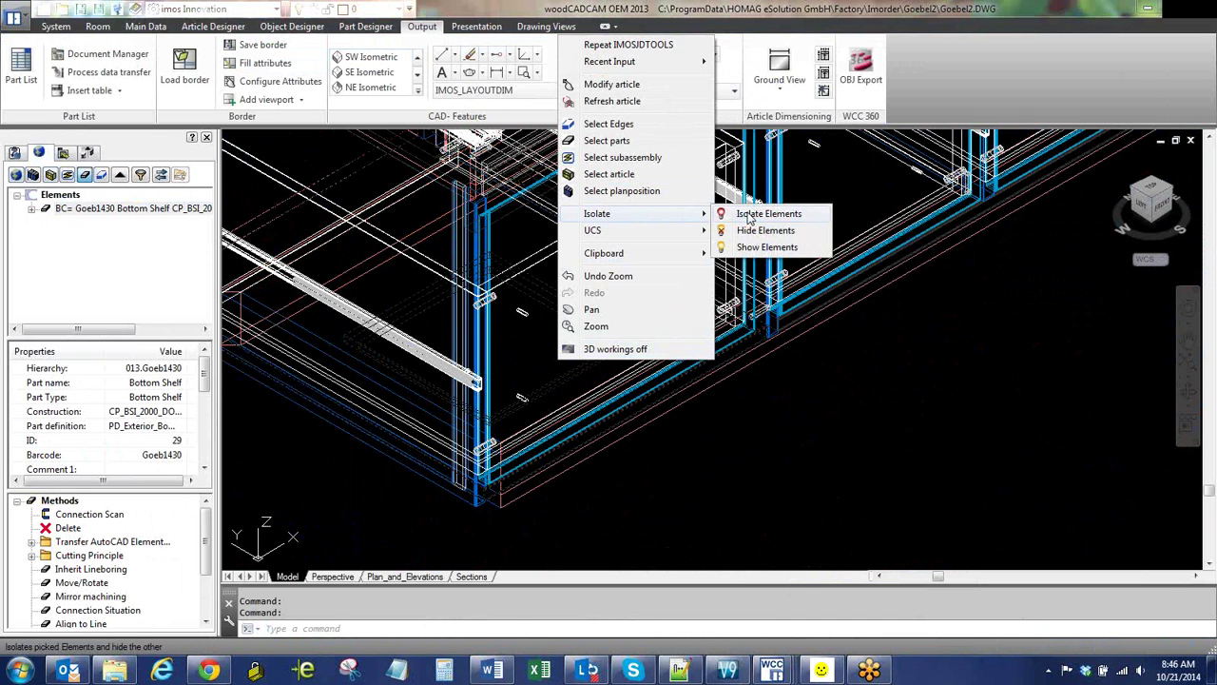
{"action": "left_click", "coordinate": [751, 215]}
{"action": "left_click", "coordinate": [596, 361]}
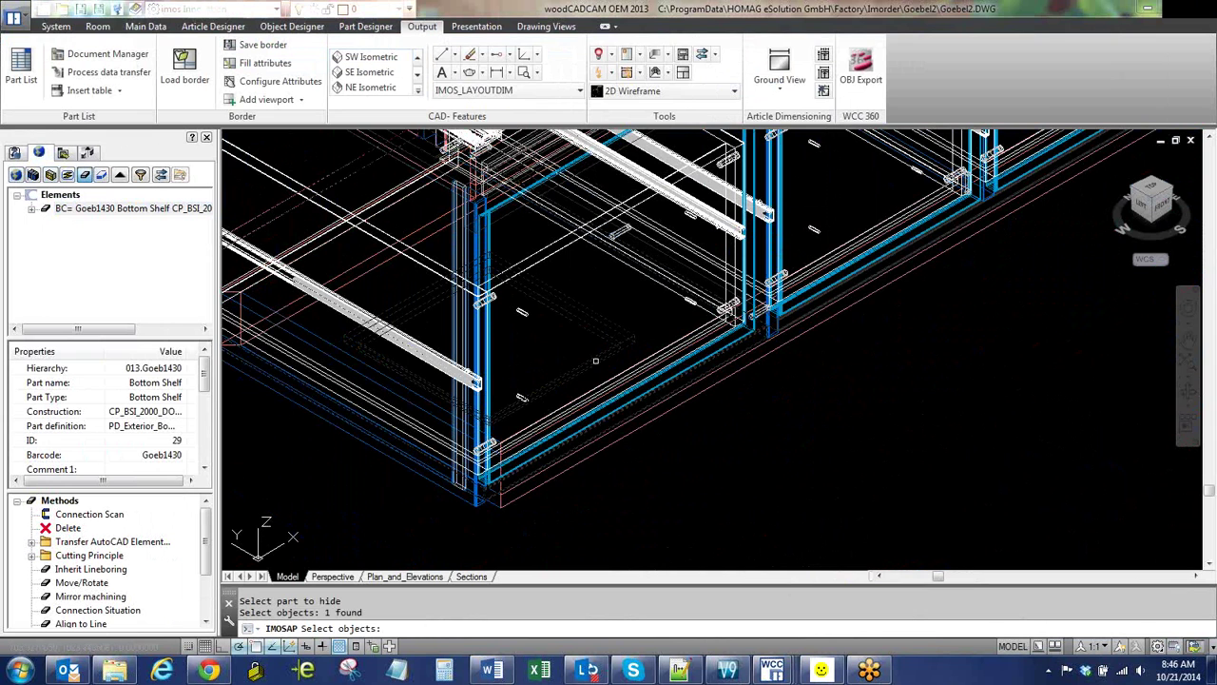
{"action": "key", "text": "Return"}
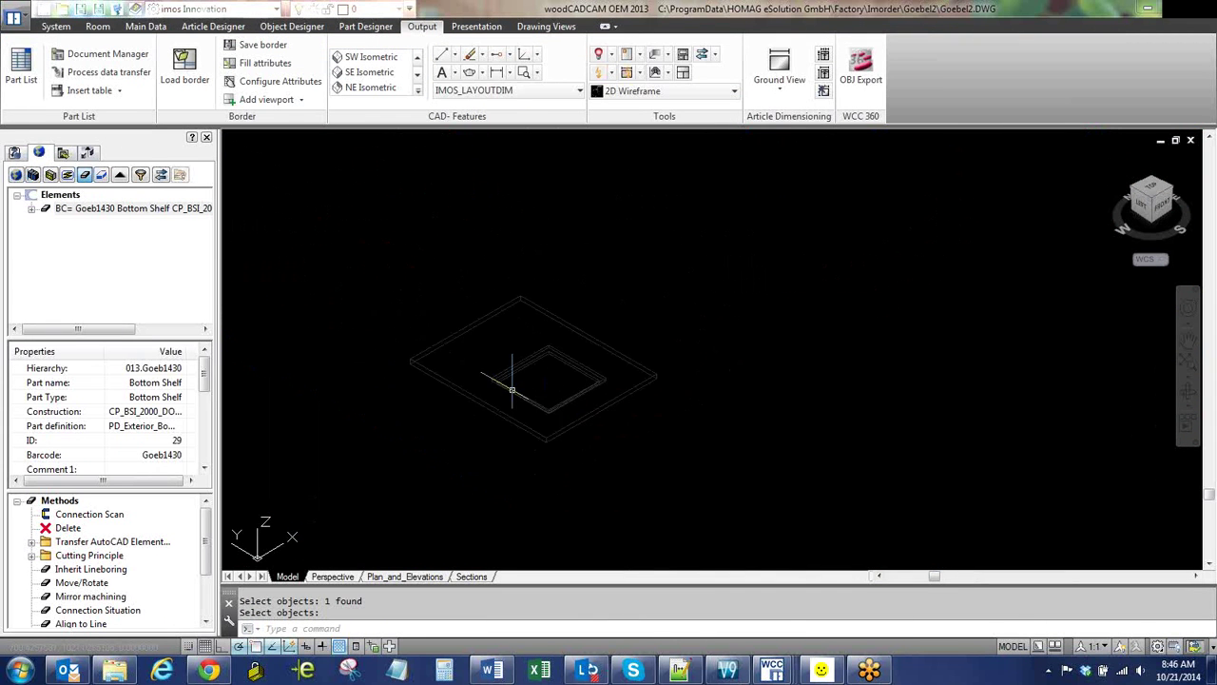
- Turn on 3D workings for the isolated Goeb1430 shelf and orbit to view its machining outline
{"action": "right_click", "coordinate": [629, 362]}
{"action": "left_click", "coordinate": [713, 572]}
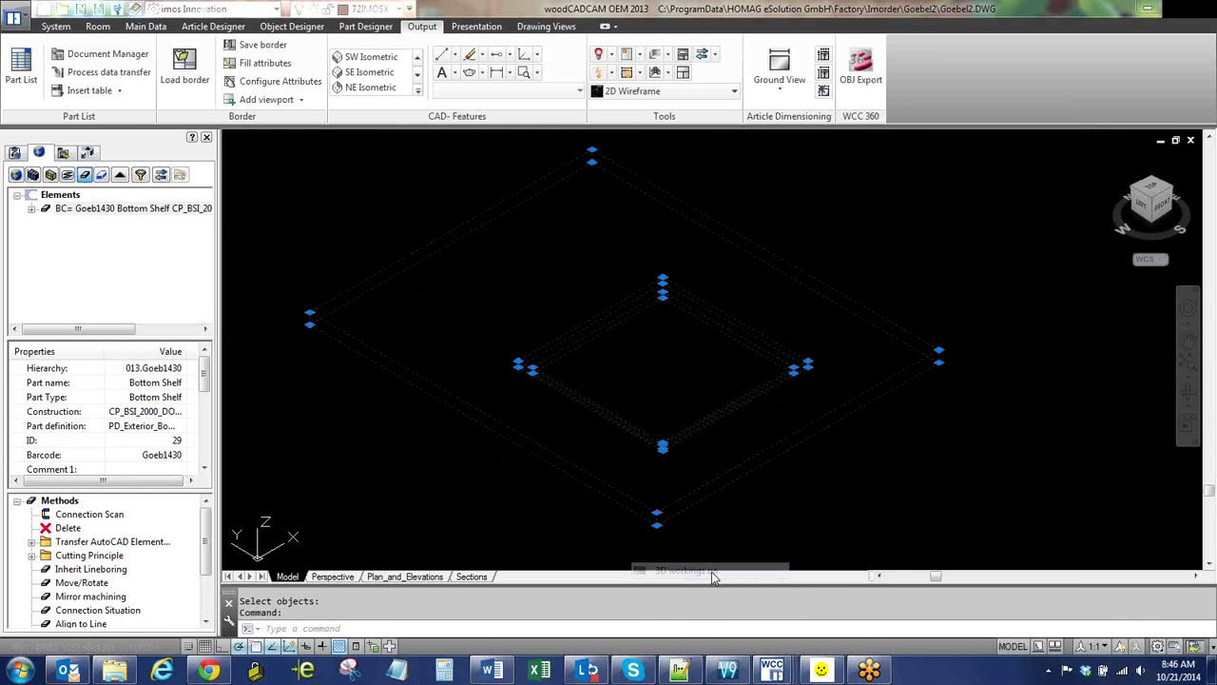
{"action": "scroll", "coordinate": [511, 313], "scroll_direction": "up", "scroll_amount": 6}
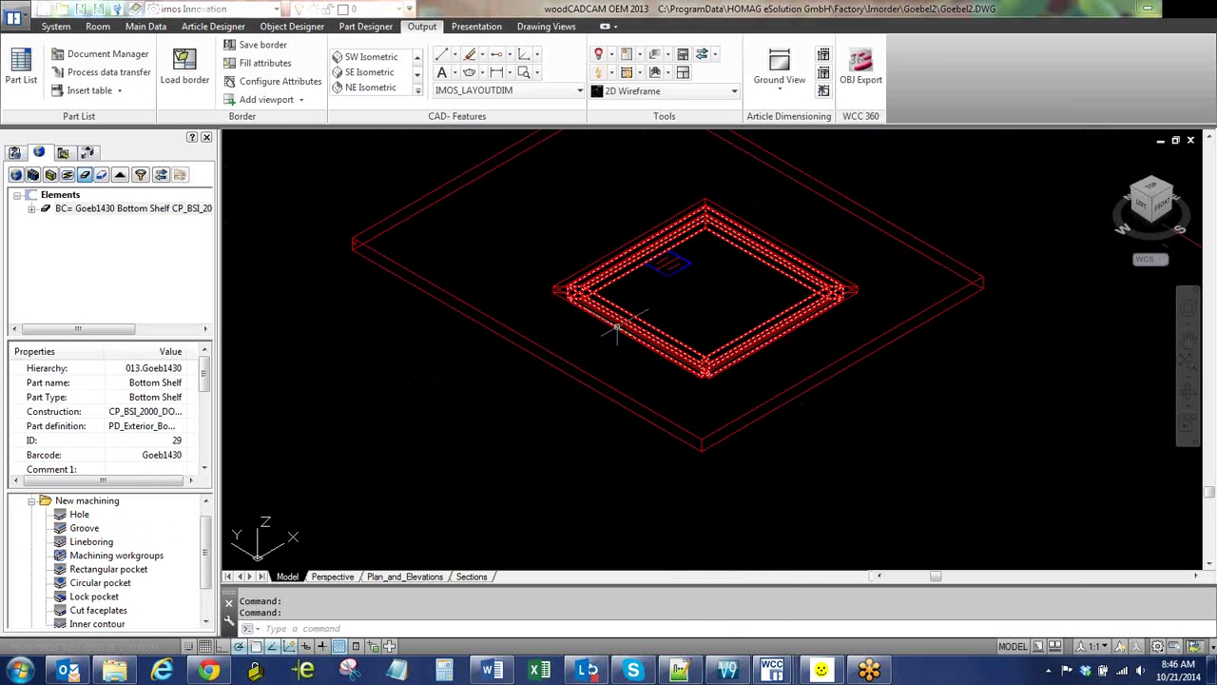
{"action": "middle_click_drag", "start_coordinate": [883, 443], "coordinate": [492, 387], "text": "shift"}
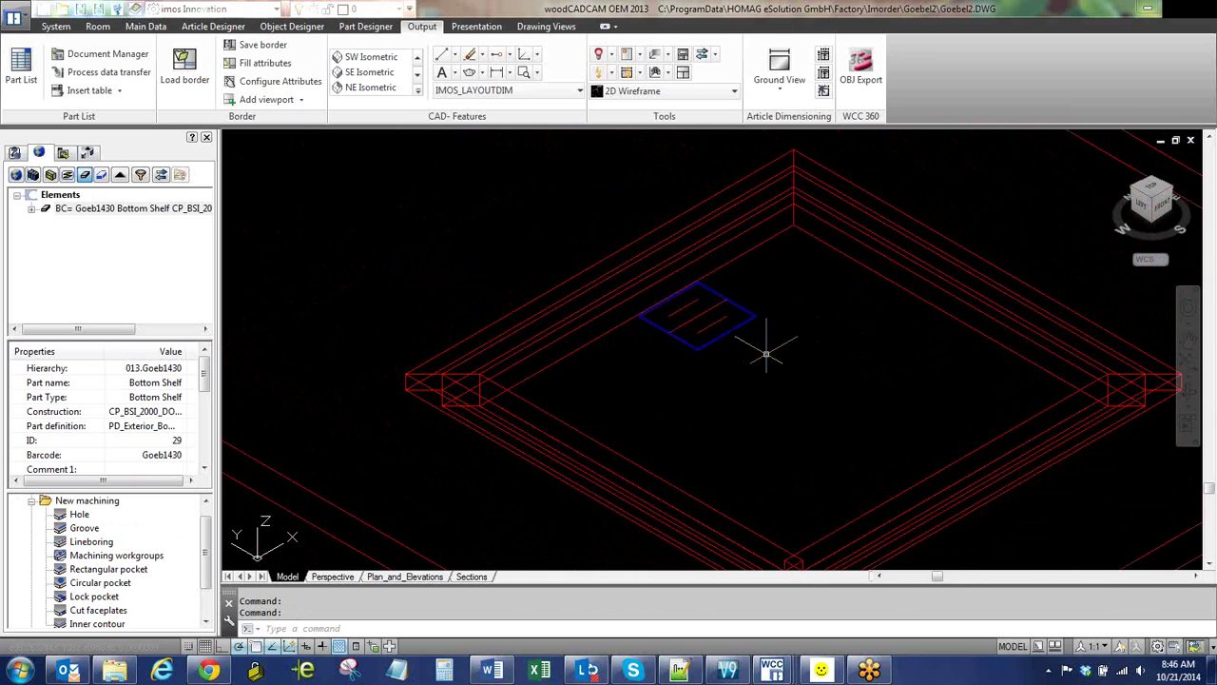
{"action": "middle_click_drag", "start_coordinate": [750, 377], "coordinate": [730, 296]}
{"action": "scroll", "coordinate": [728, 329], "scroll_direction": "down", "scroll_amount": 5}
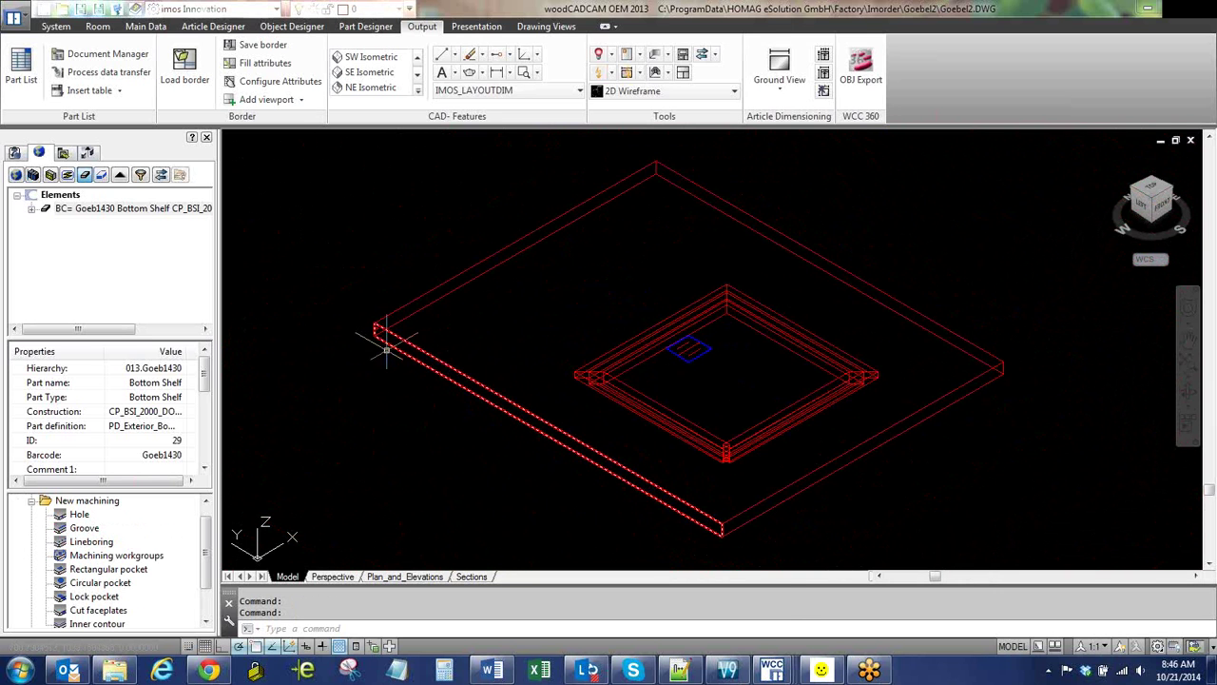
{"action": "left_click", "coordinate": [484, 266]}
{"action": "right_click", "coordinate": [565, 249]}
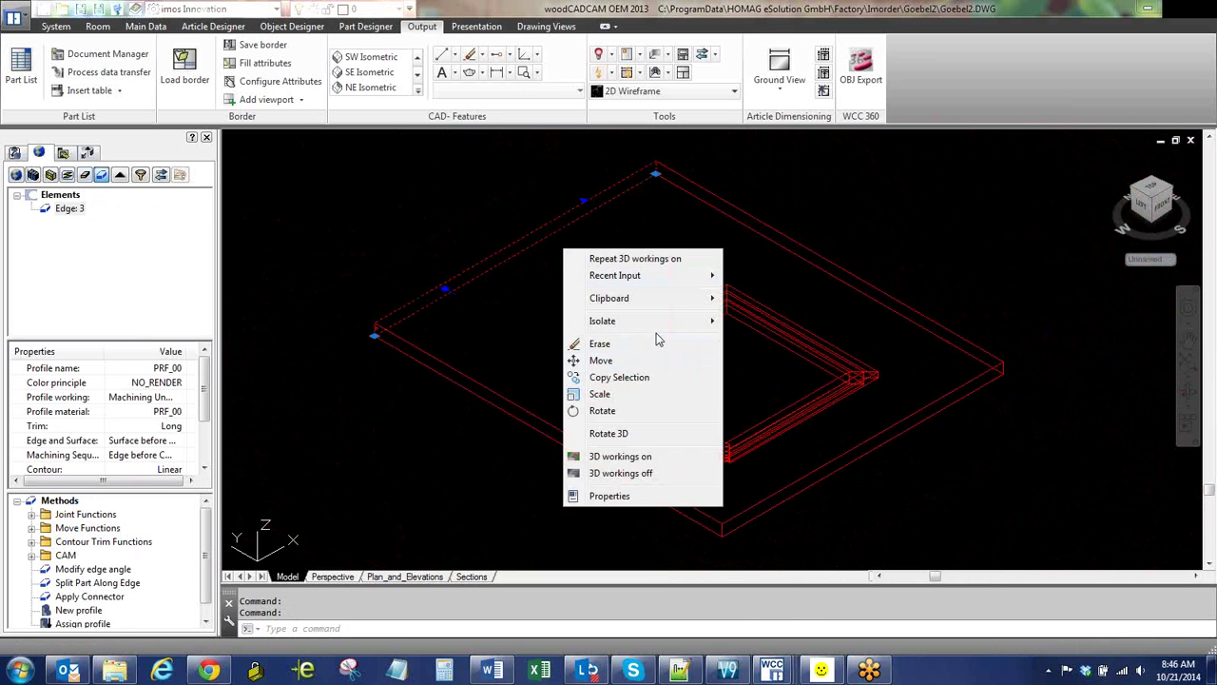
{"action": "left_click", "coordinate": [647, 473]}
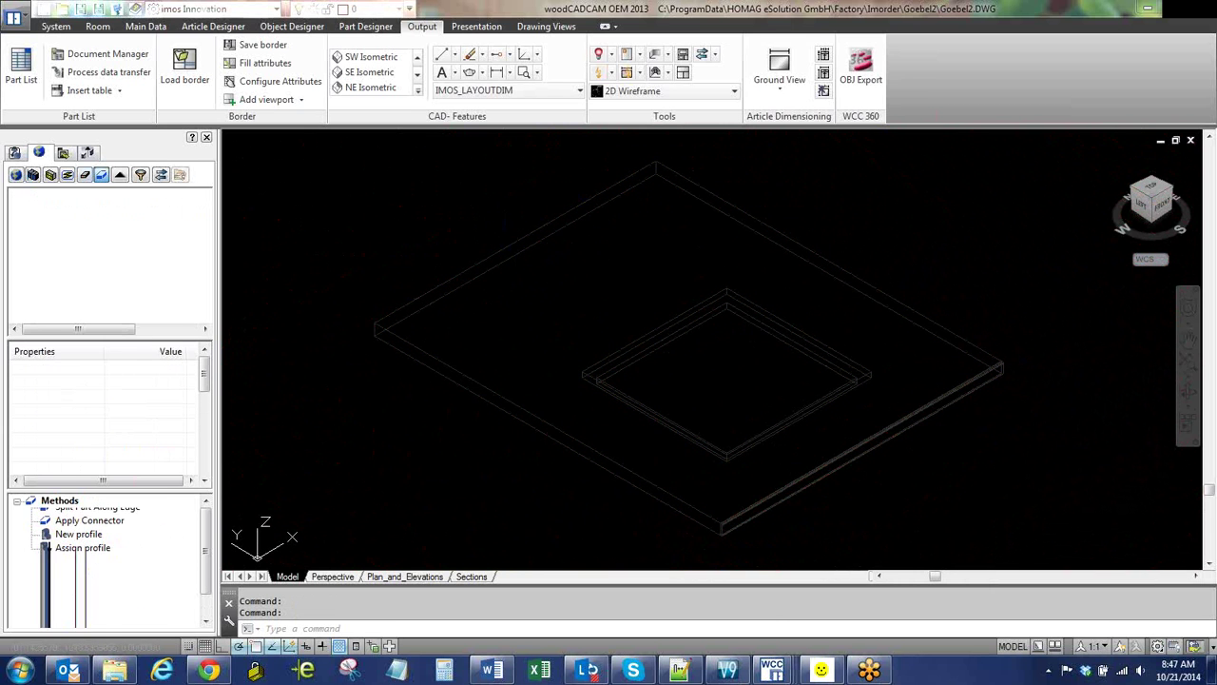
{"action": "left_click", "coordinate": [514, 249]}
{"action": "right_click", "coordinate": [554, 244]}
{"action": "mouse_move", "coordinate": [666, 317]}
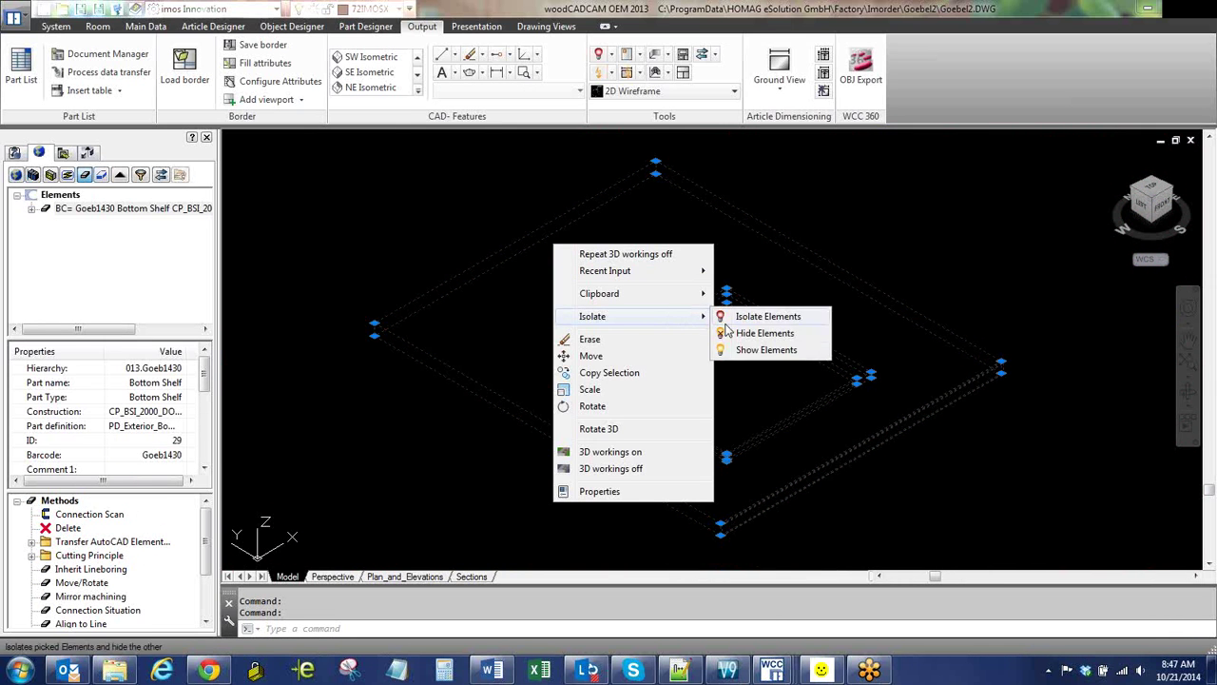
{"action": "left_click", "coordinate": [737, 350]}
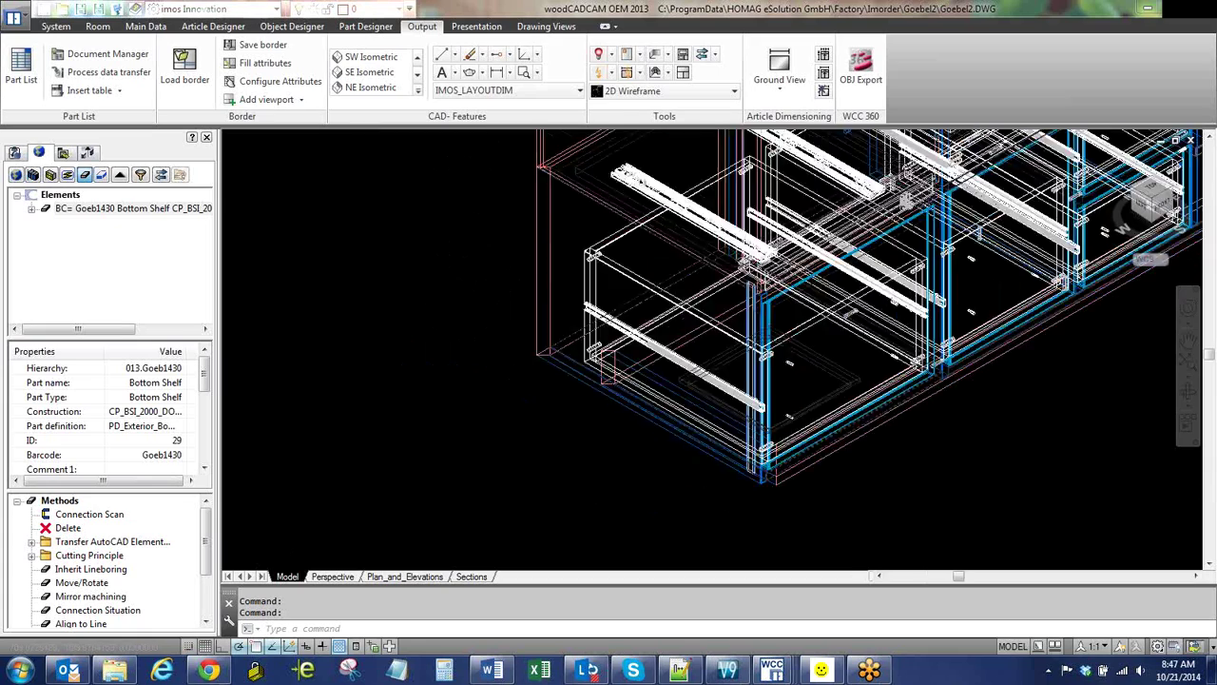
{"action": "scroll", "coordinate": [480, 386], "scroll_direction": "up", "scroll_amount": 2}
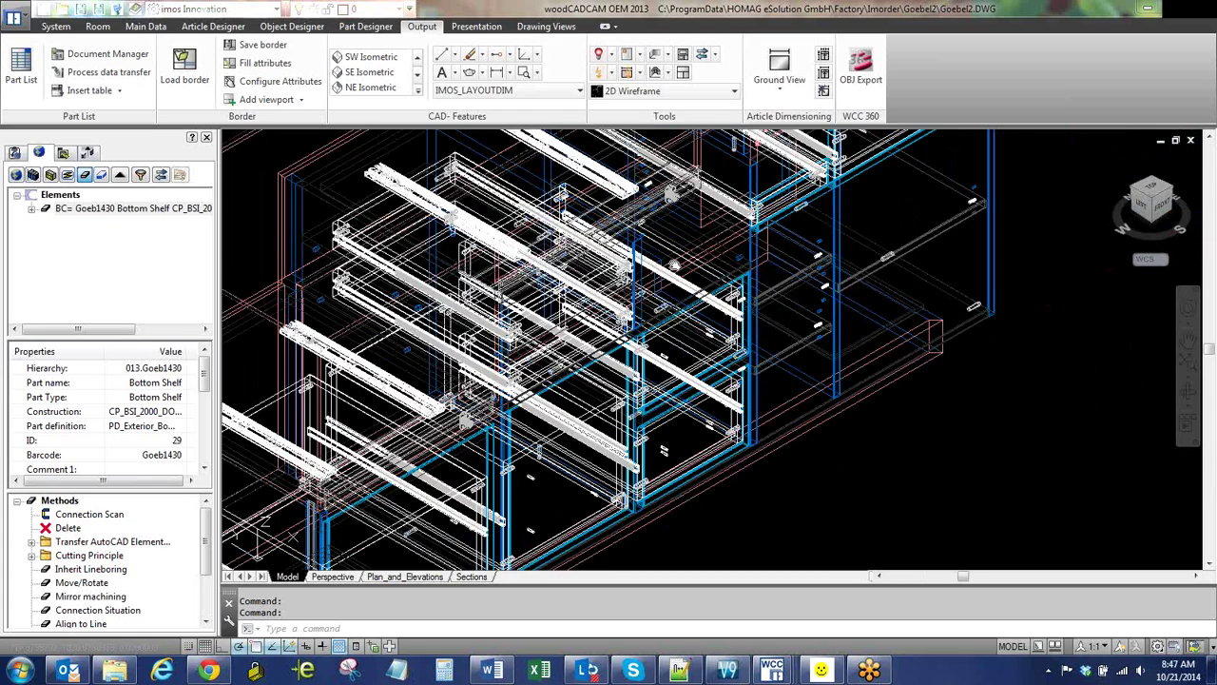
{"action": "scroll", "coordinate": [481, 386], "scroll_direction": "up", "scroll_amount": 2}
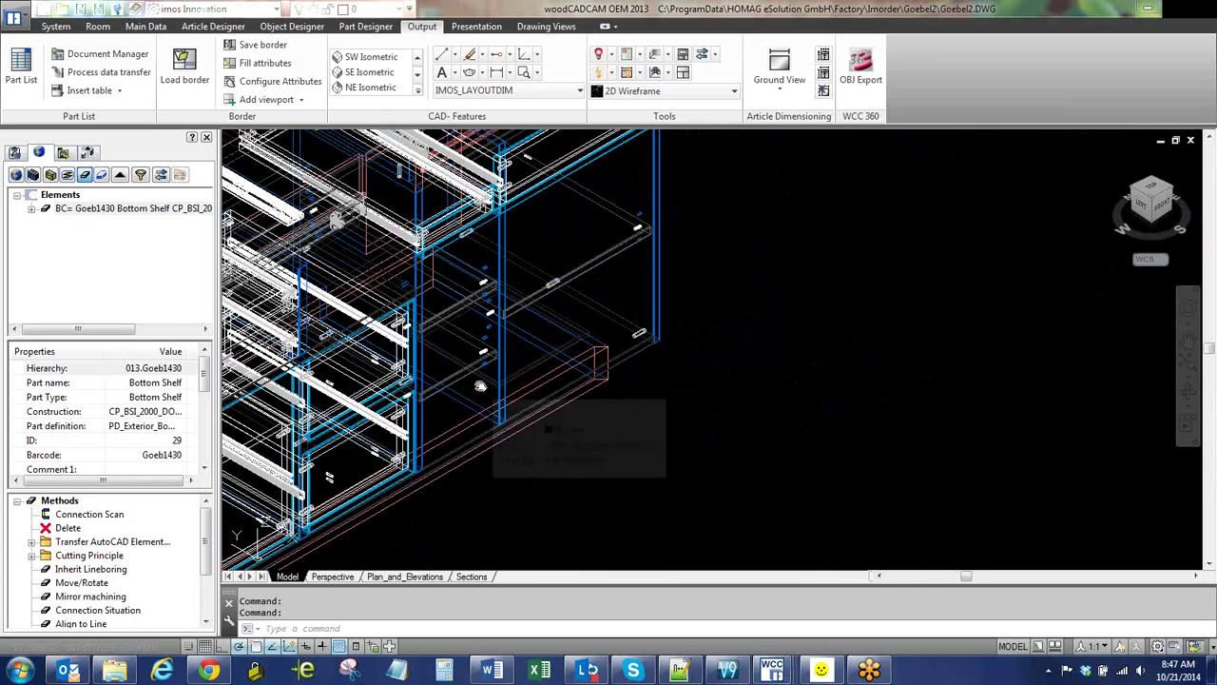
{"action": "middle_click_drag", "start_coordinate": [489, 397], "coordinate": [636, 327]}
{"action": "scroll", "coordinate": [628, 271], "scroll_direction": "up", "scroll_amount": 2}
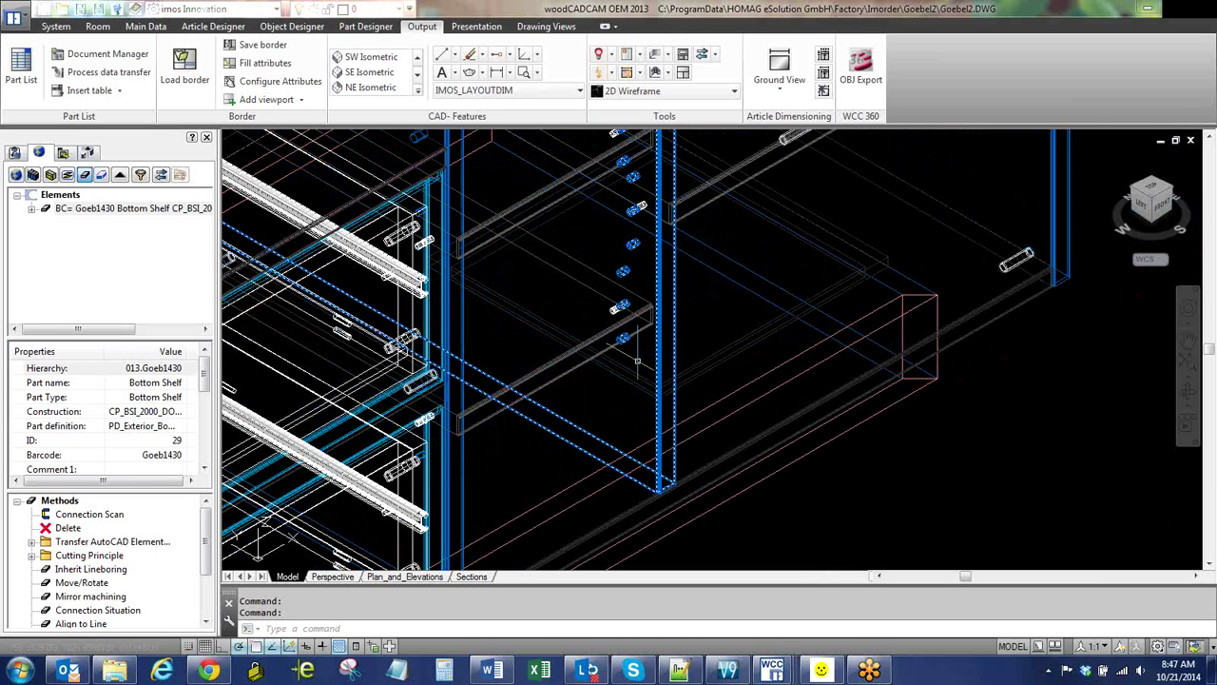
{"action": "scroll", "coordinate": [614, 423], "scroll_direction": "down", "scroll_amount": 5}
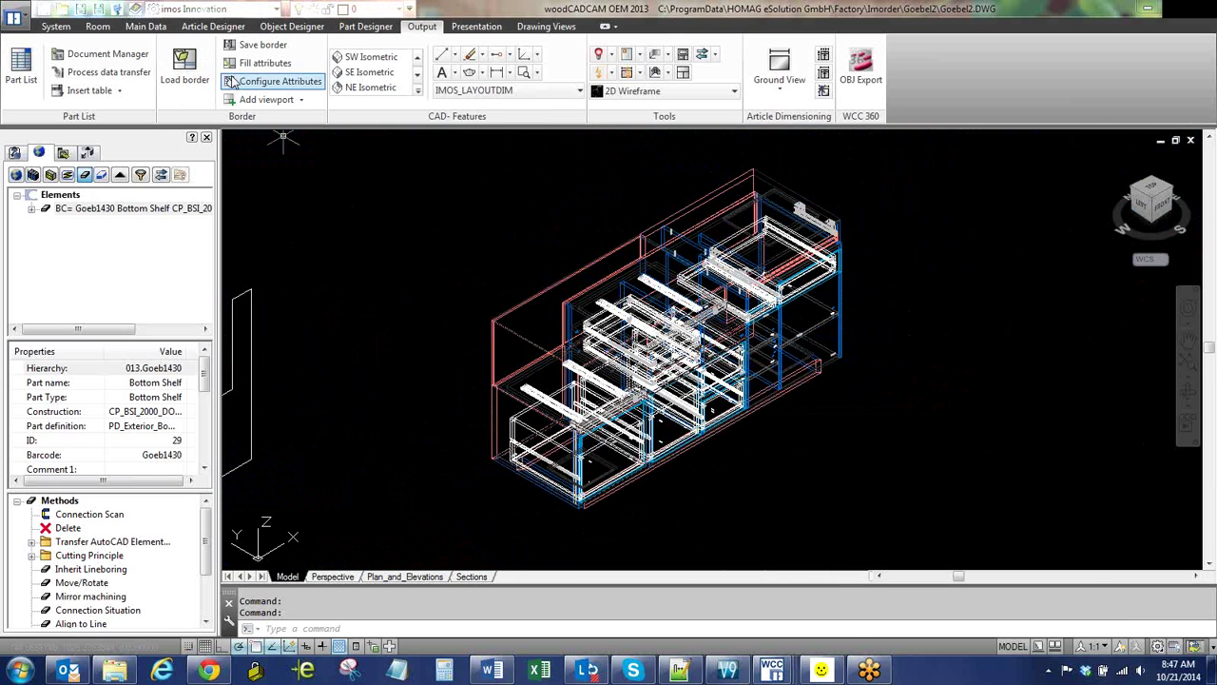
- In Visu Manager, switch to Engineering Details and inspect its Detail_Engineering visualization definition
{"action": "left_click", "coordinate": [55, 26]}
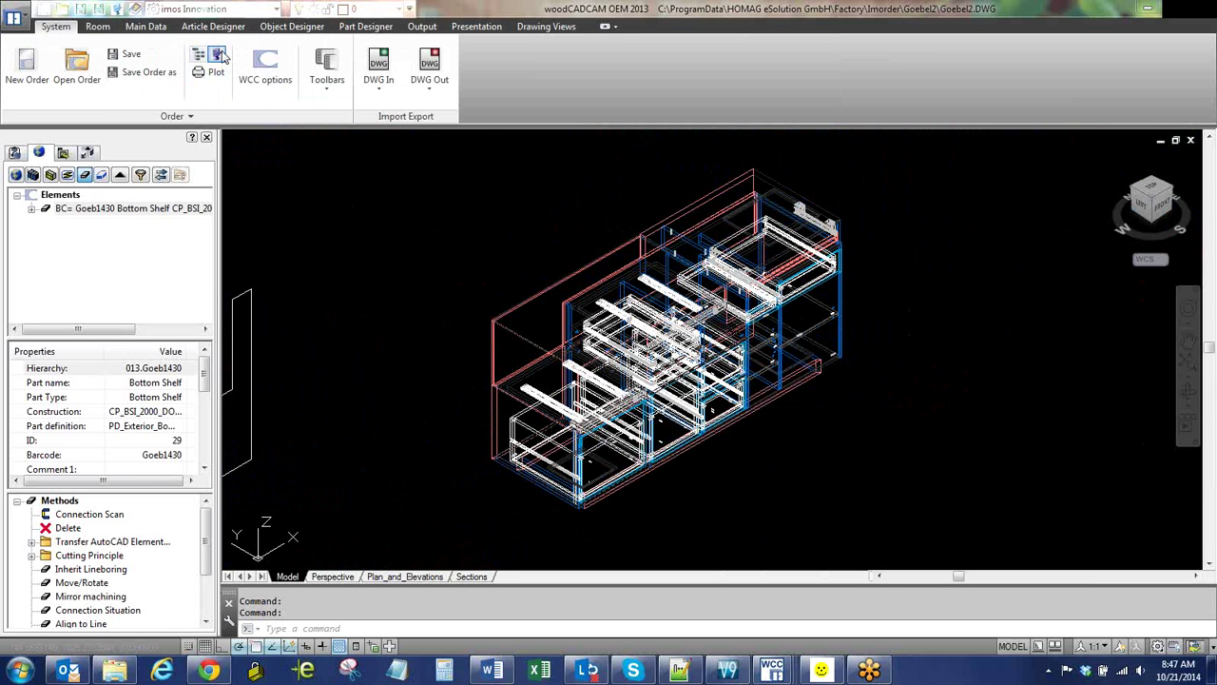
{"action": "left_click", "coordinate": [222, 57]}
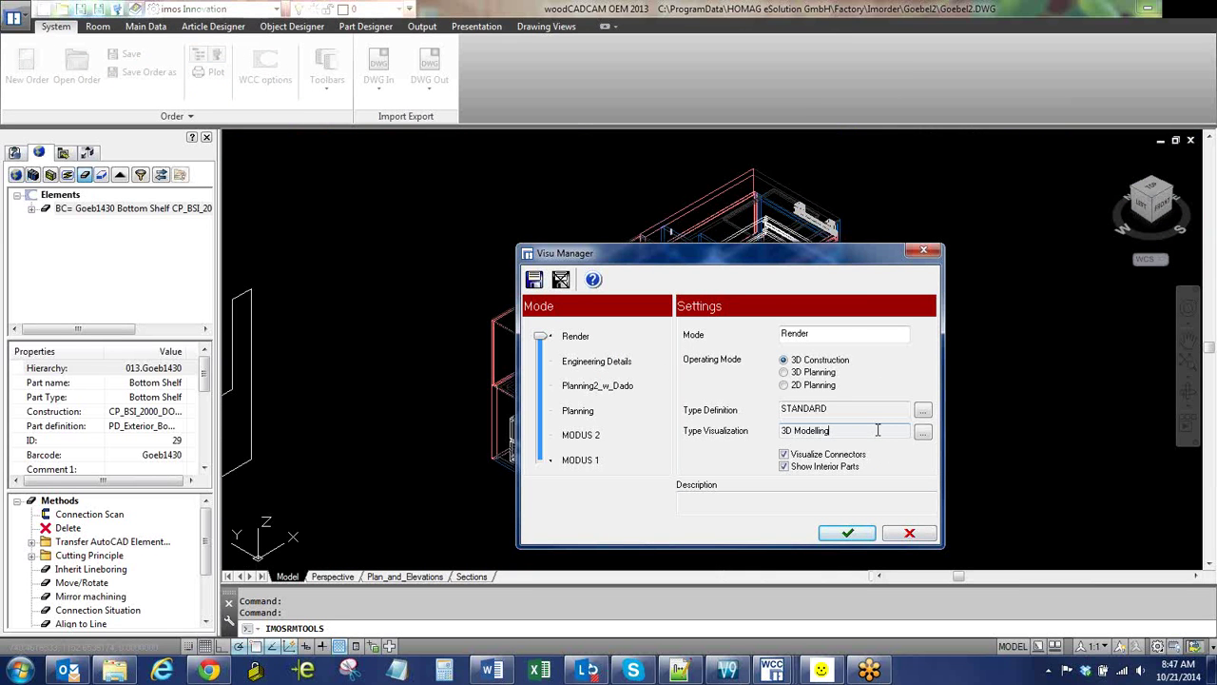
{"action": "left_click_drag", "start_coordinate": [540, 339], "coordinate": [542, 356]}
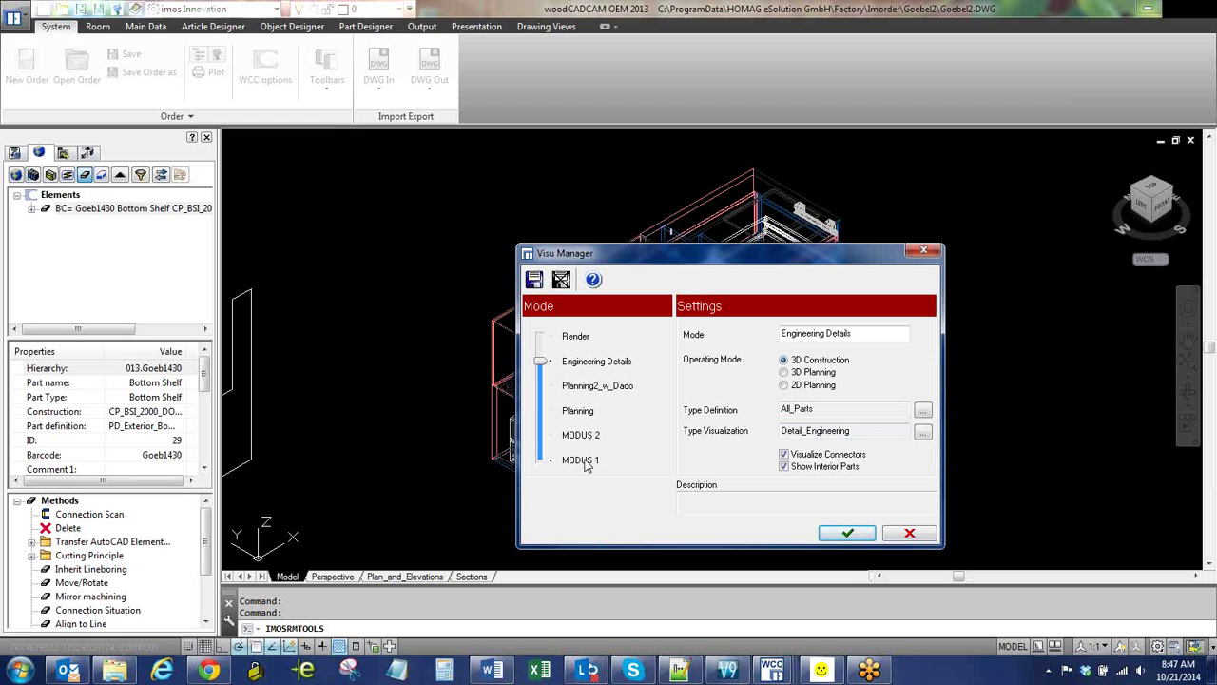
{"action": "left_click", "coordinate": [923, 433]}
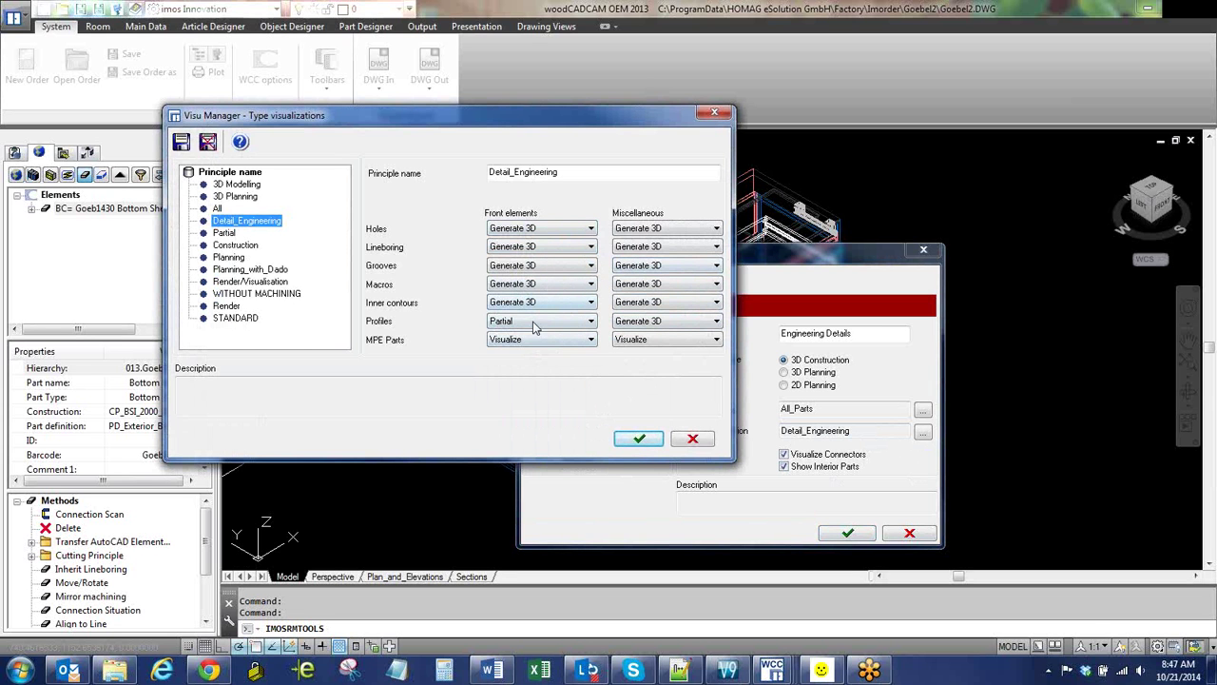
{"action": "left_click", "coordinate": [693, 440]}
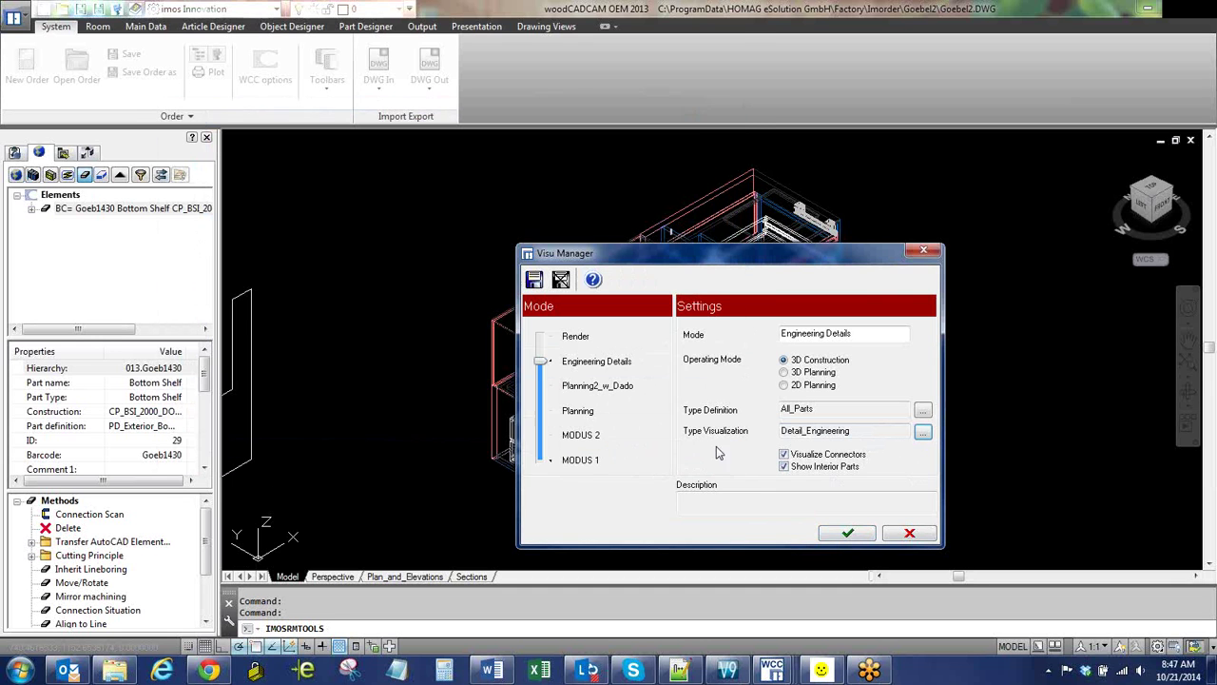
- Inspect the Planning level's visualization definition, then set the mode to MODUS 1
{"action": "left_click_drag", "start_coordinate": [540, 369], "coordinate": [541, 410]}
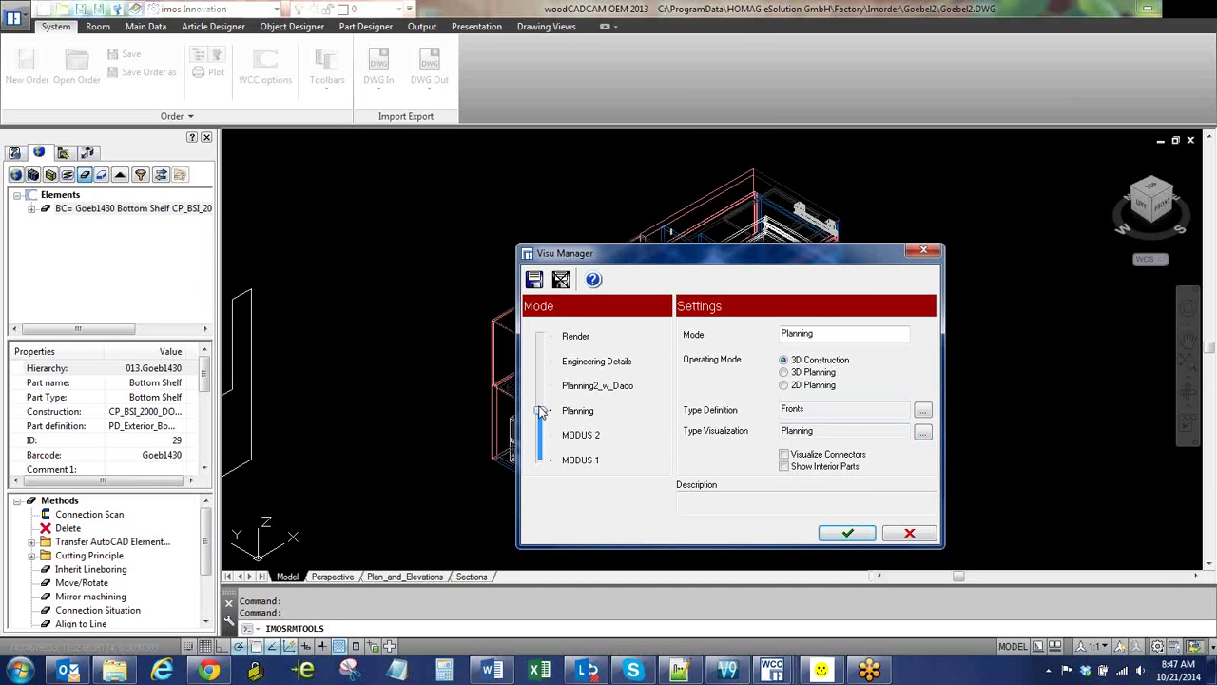
{"action": "left_click", "coordinate": [923, 434]}
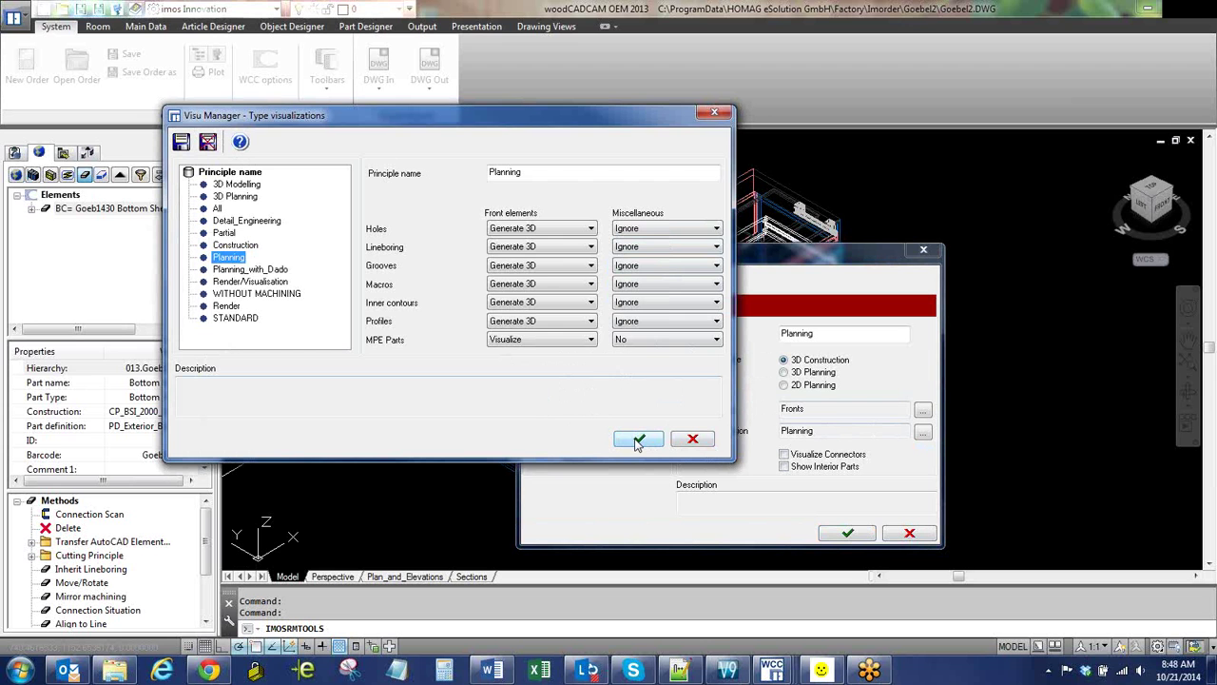
{"action": "left_click", "coordinate": [639, 439]}
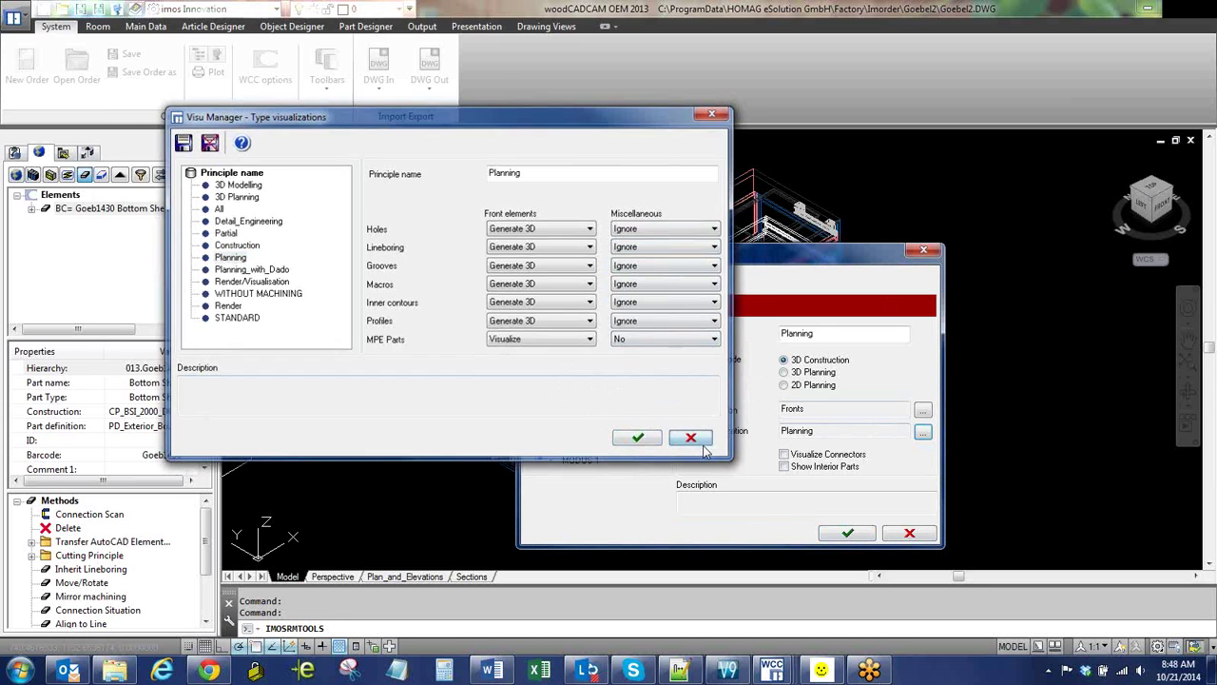
{"action": "left_click_drag", "start_coordinate": [540, 416], "coordinate": [543, 461]}
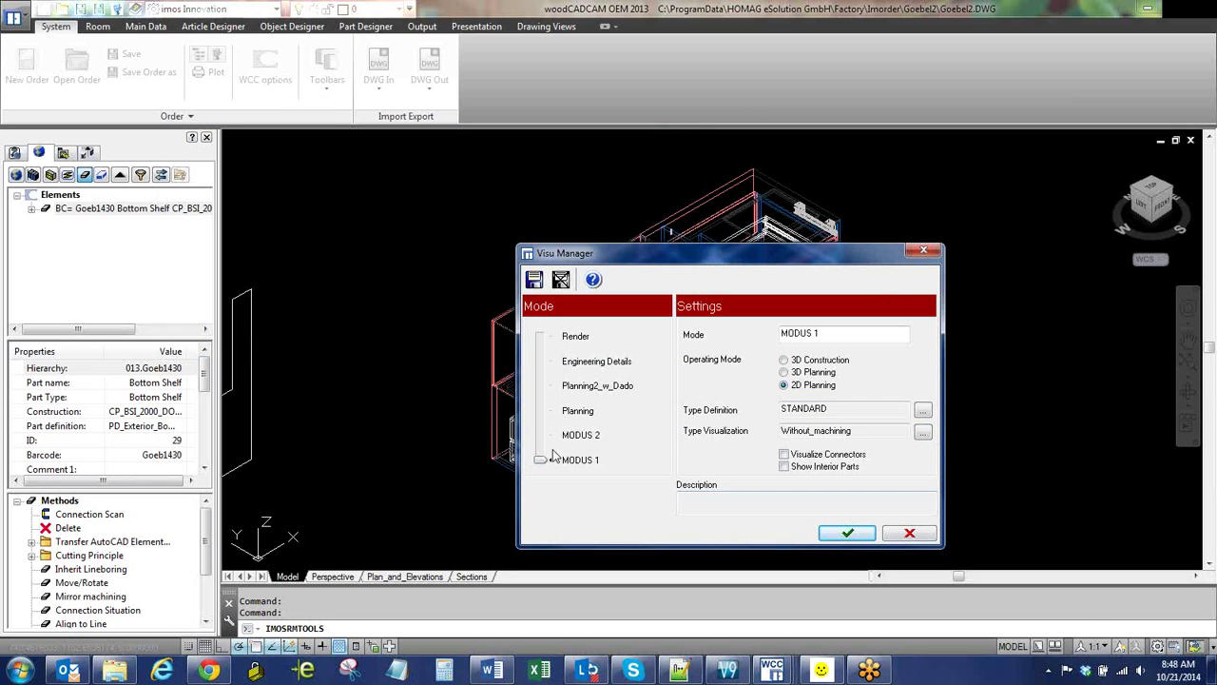
- Apply MODUS 1, confirming planning mode for all articles and the section update, then decline the second update
{"action": "left_click", "coordinate": [846, 533]}
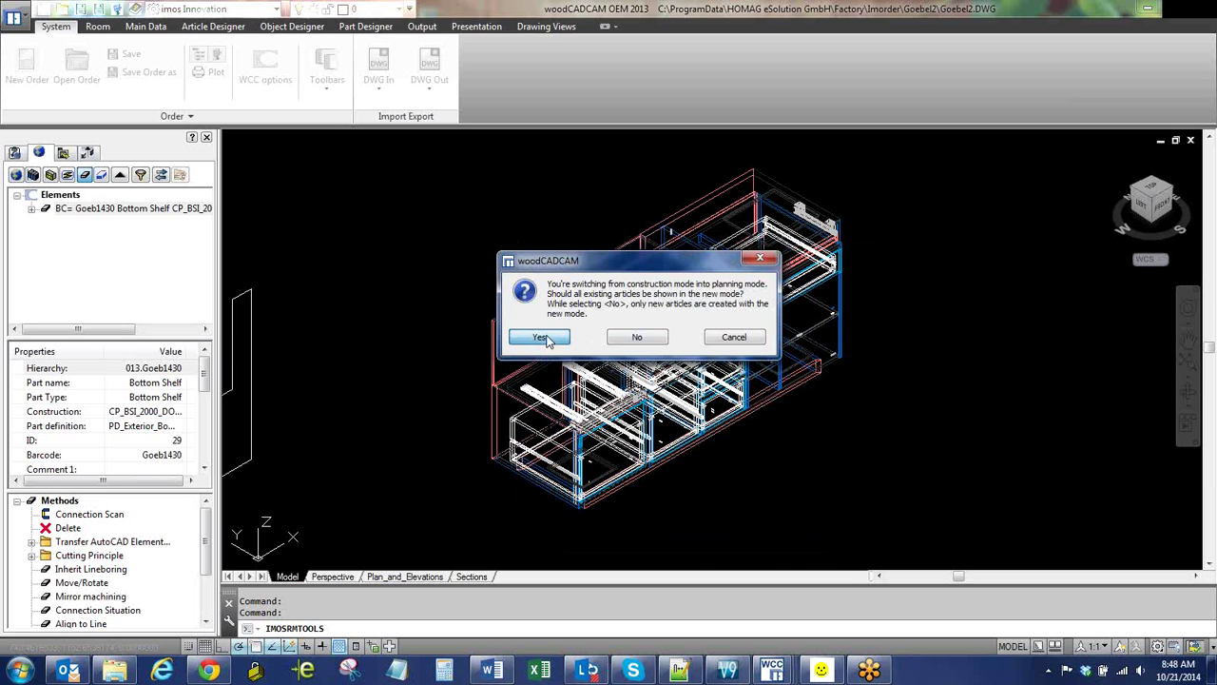
{"action": "left_click", "coordinate": [539, 338]}
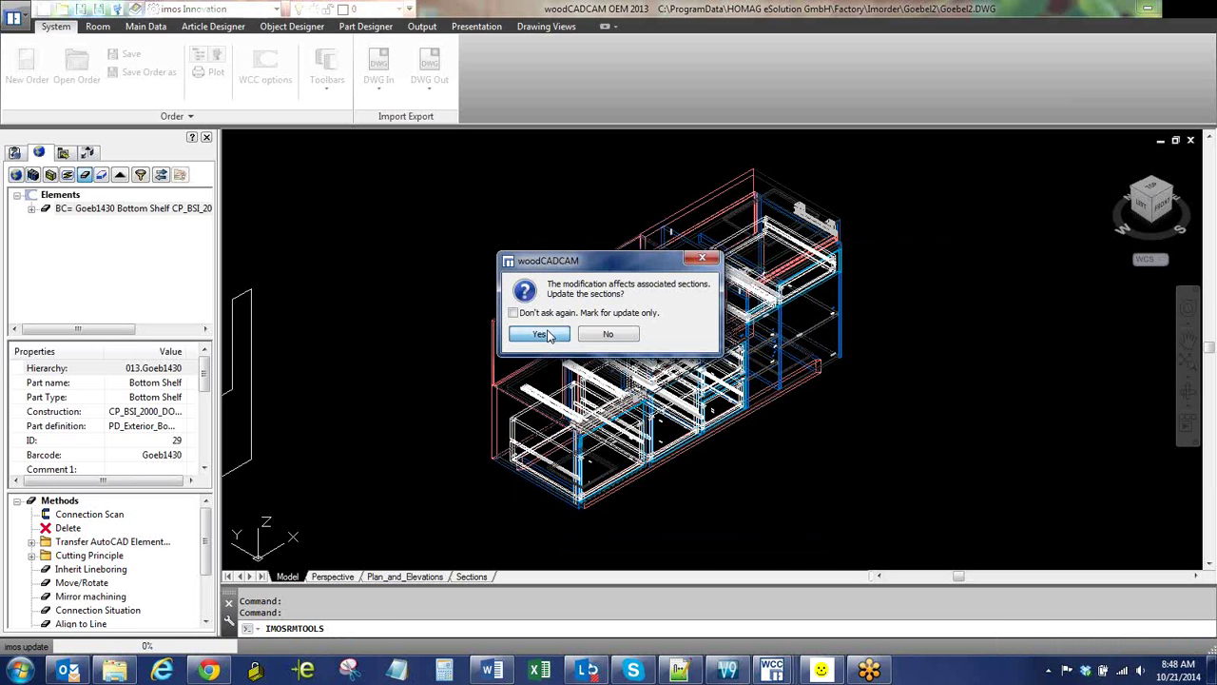
{"action": "left_click", "coordinate": [539, 334]}
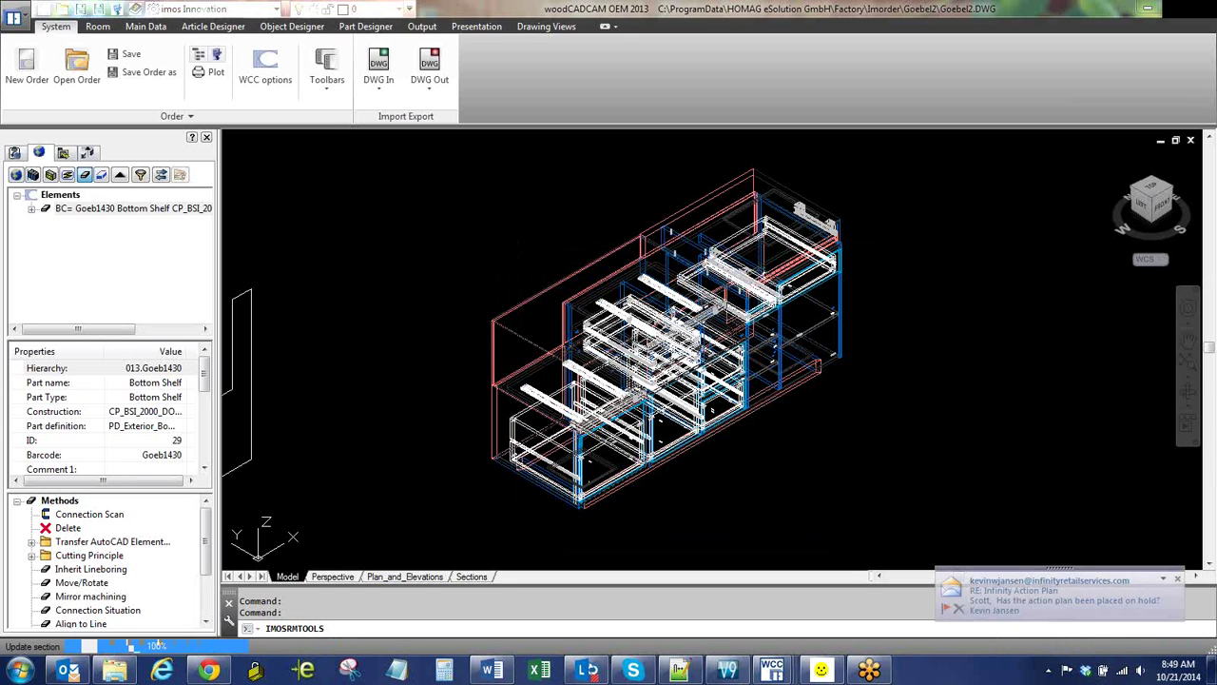
{"action": "left_click", "coordinate": [1164, 580]}
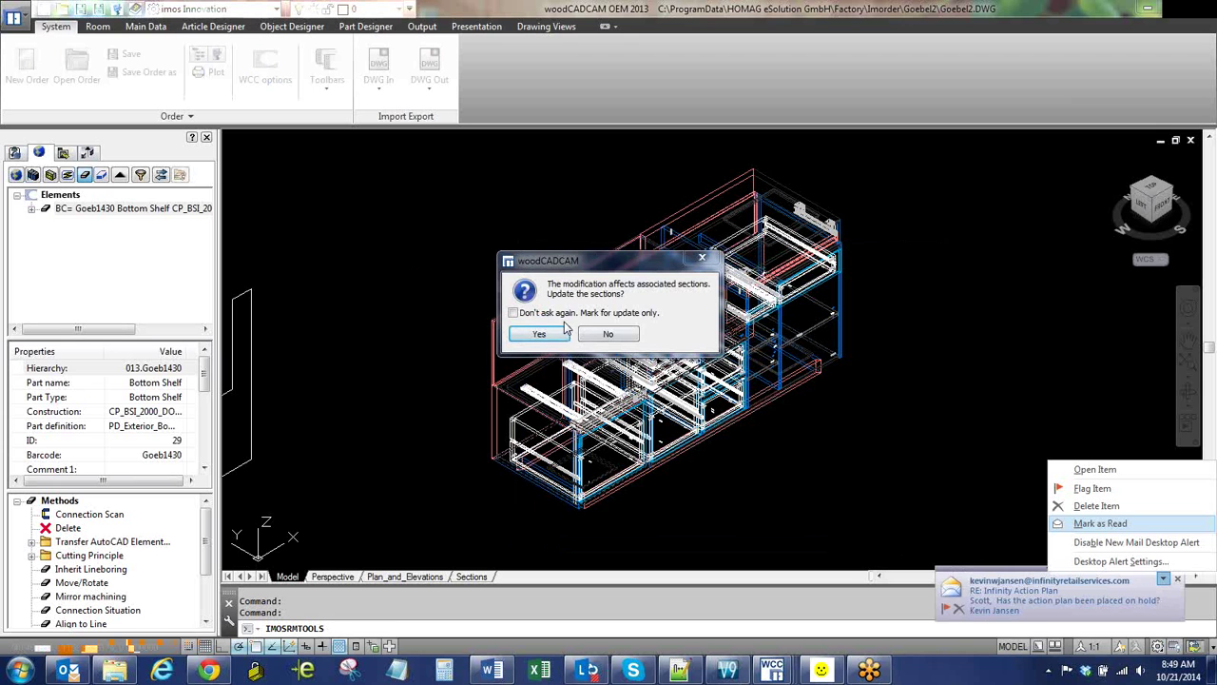
{"action": "left_click", "coordinate": [613, 335]}
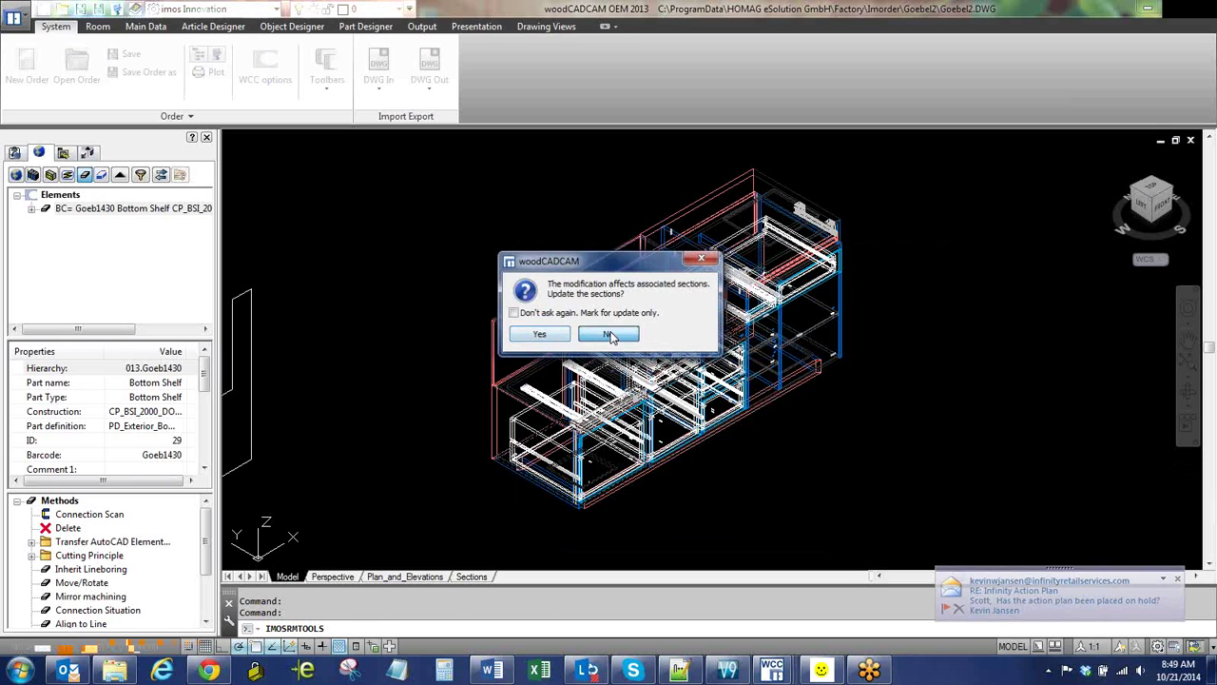
{"action": "left_click", "coordinate": [614, 334]}
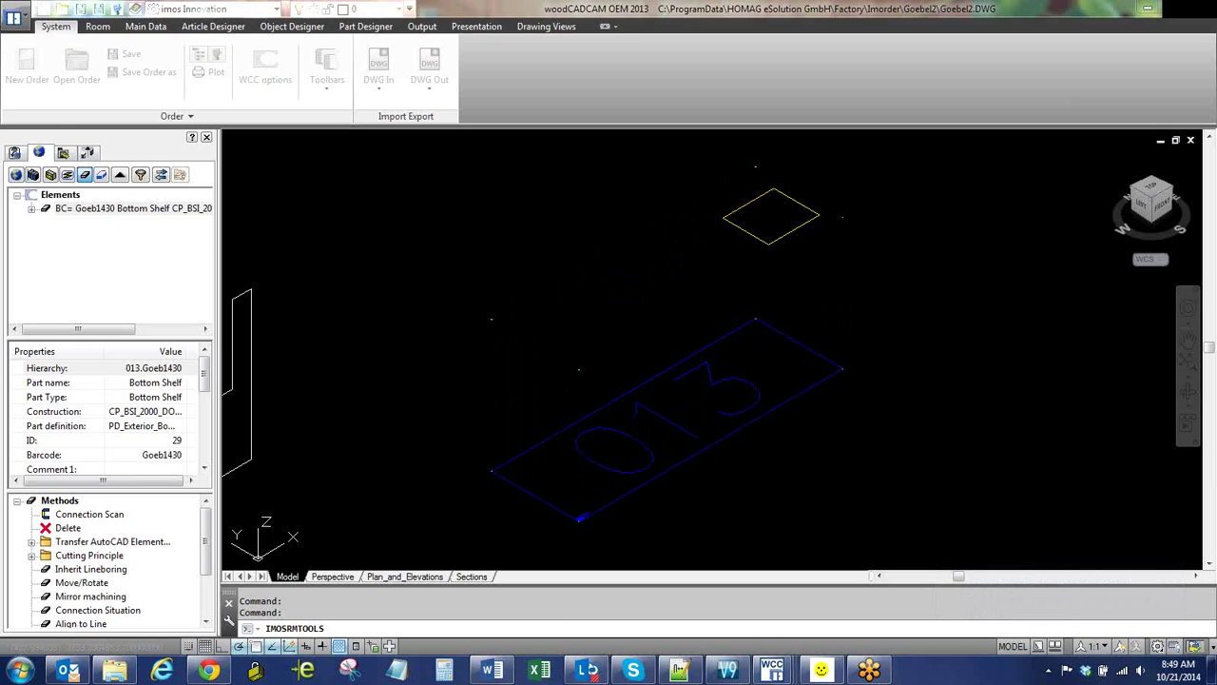
{"action": "key", "text": "Escape"}
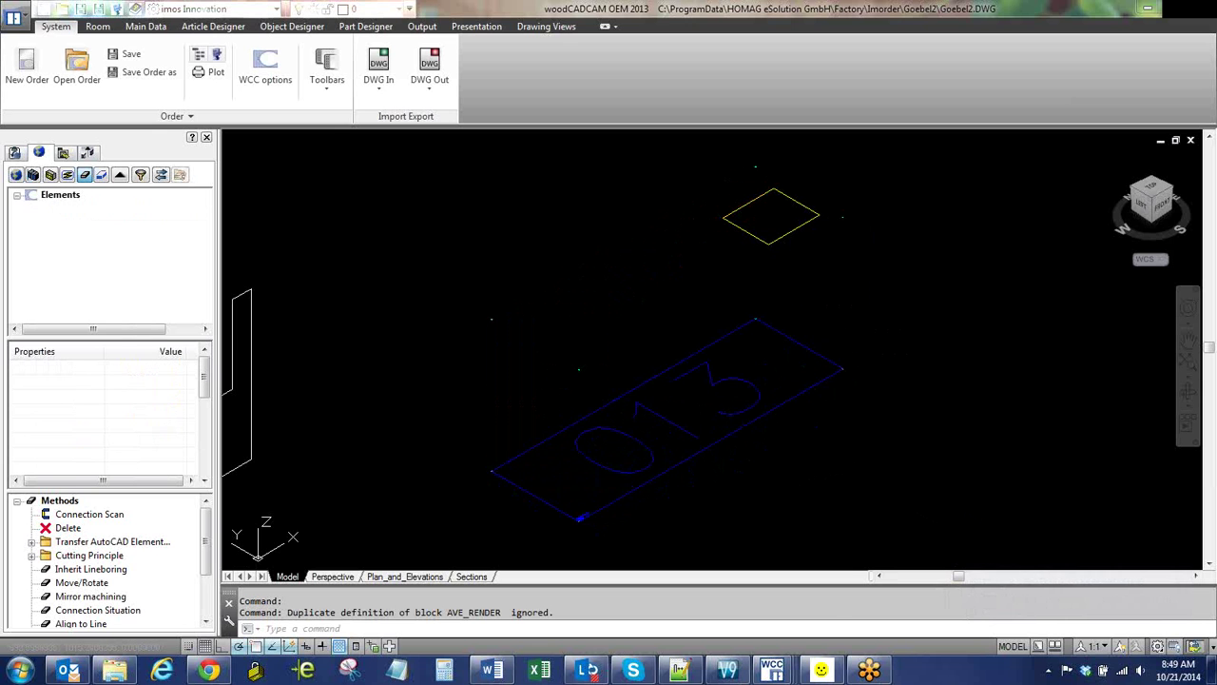
{"action": "left_click", "coordinate": [580, 497]}
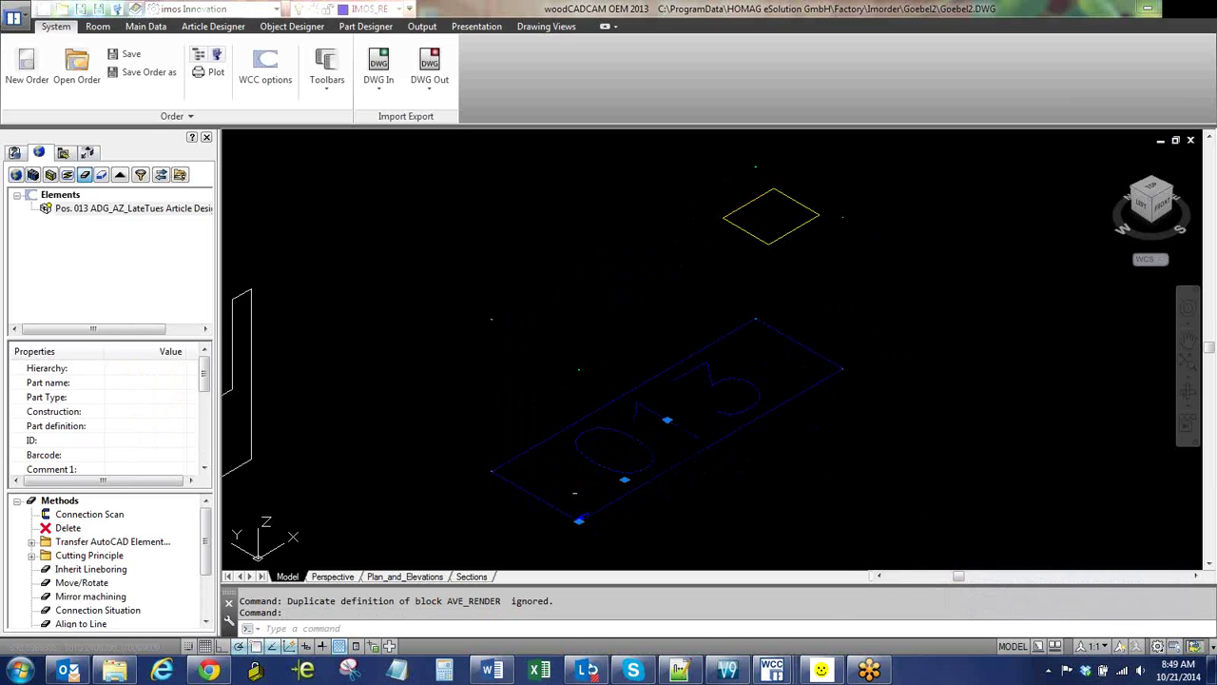
{"action": "scroll", "coordinate": [585, 504], "scroll_direction": "up", "scroll_amount": 3}
{"action": "middle_click_drag", "start_coordinate": [586, 504], "coordinate": [534, 472]}
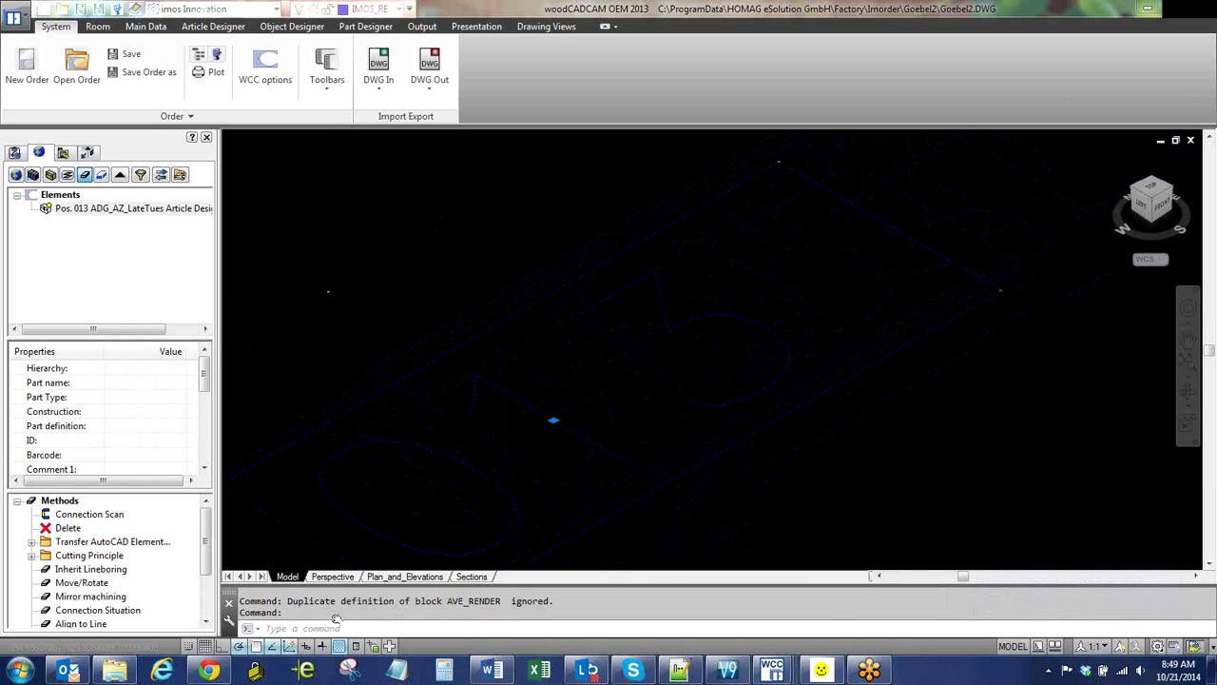
{"action": "scroll", "coordinate": [544, 519], "scroll_direction": "up", "scroll_amount": 4}
{"action": "middle_click_drag", "start_coordinate": [465, 457], "coordinate": [557, 489], "text": "shift"}
{"action": "middle_click_drag", "start_coordinate": [552, 543], "coordinate": [576, 511], "text": "shift"}
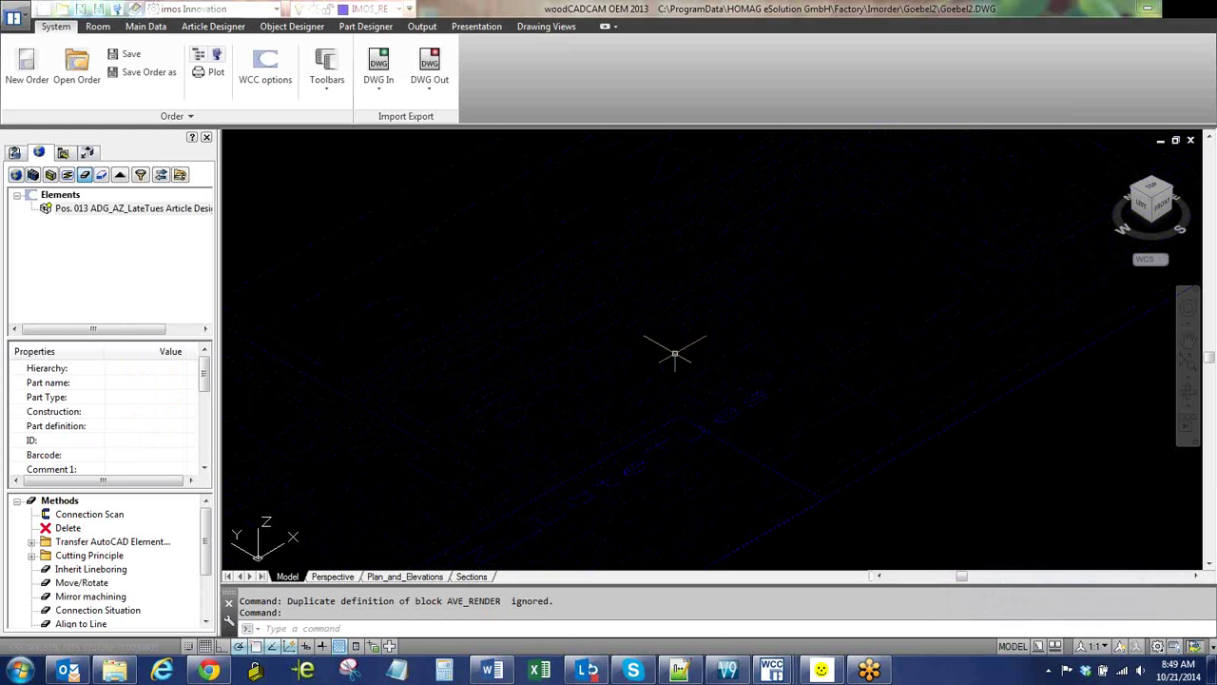
{"action": "middle_click_drag", "start_coordinate": [679, 348], "coordinate": [721, 296], "text": "shift"}
{"action": "middle_click_drag", "start_coordinate": [590, 479], "coordinate": [553, 399], "text": "shift"}
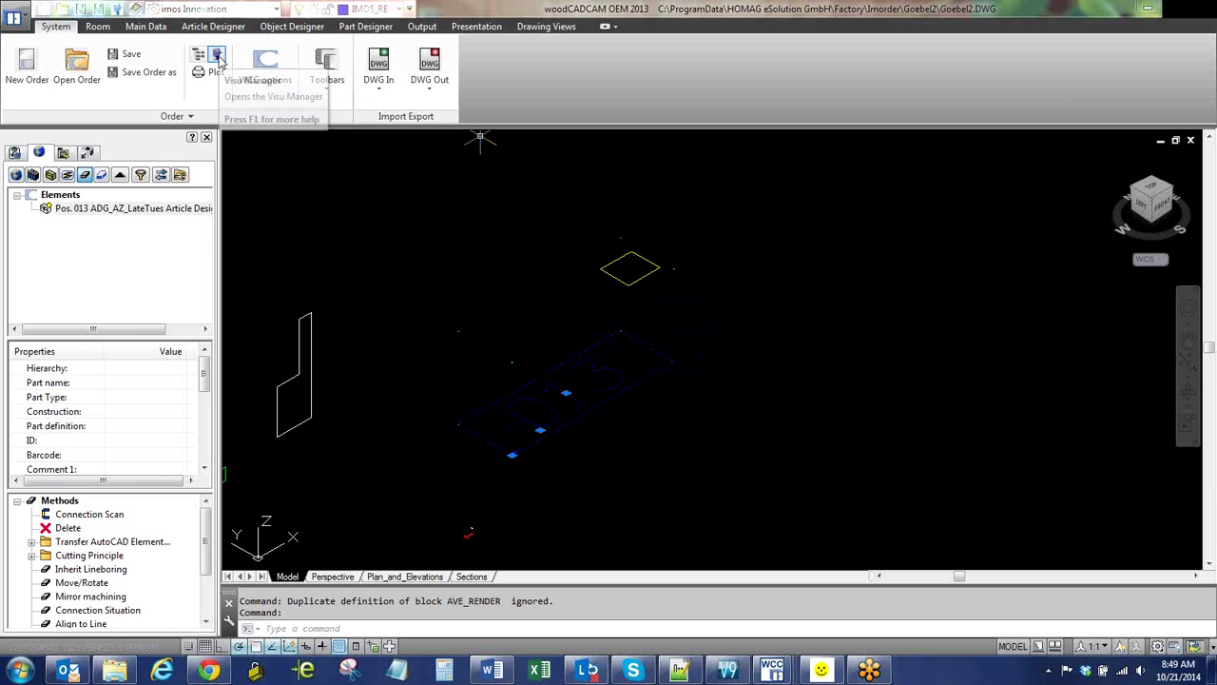
- Set Visu Manager back to Render, switch all articles to construction mode, and zoom in
{"action": "left_click", "coordinate": [217, 58]}
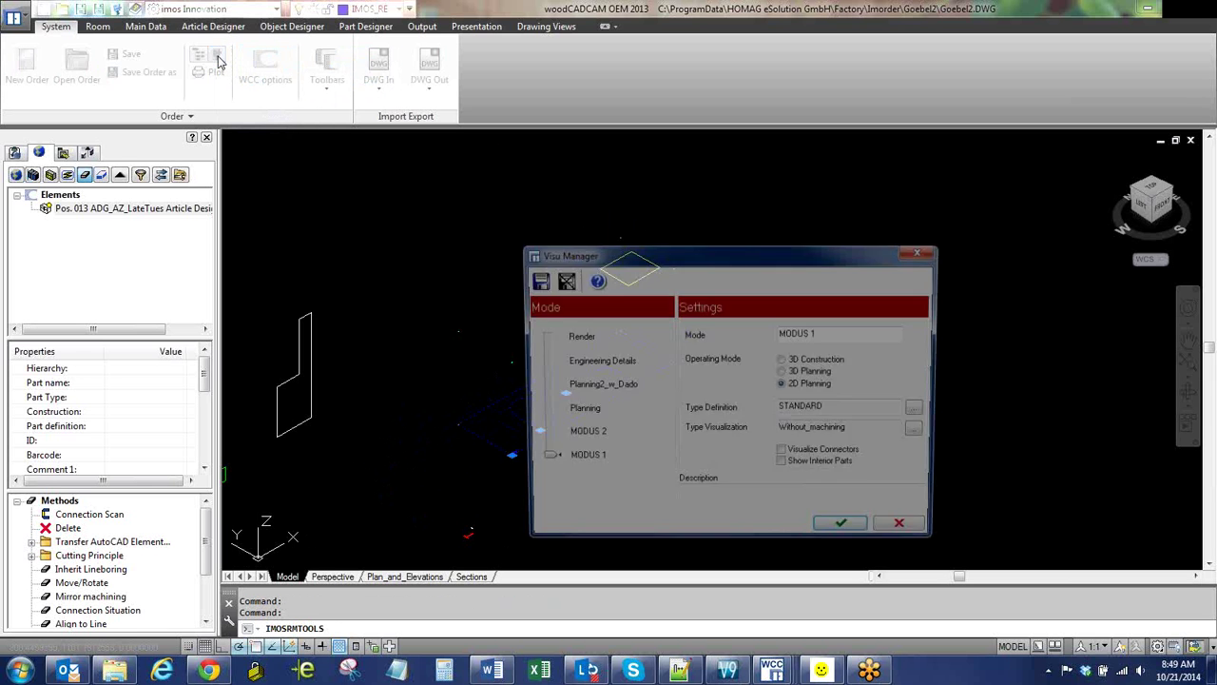
{"action": "left_click_drag", "start_coordinate": [542, 459], "coordinate": [542, 335]}
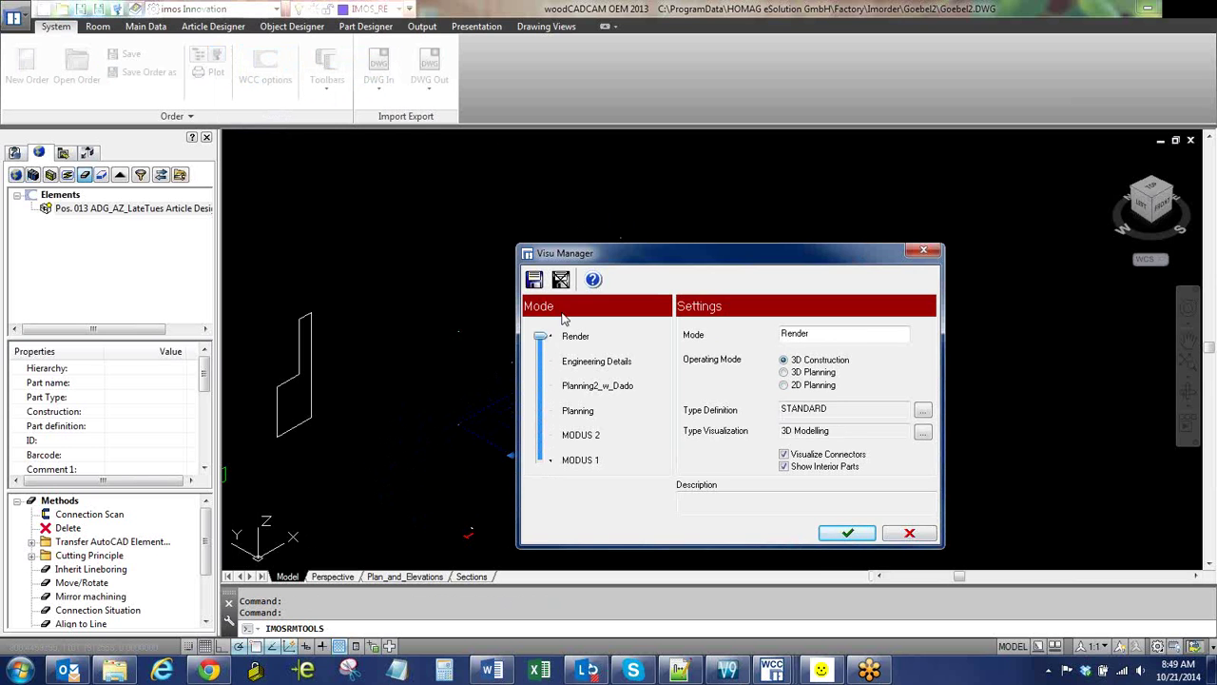
{"action": "left_click", "coordinate": [847, 534]}
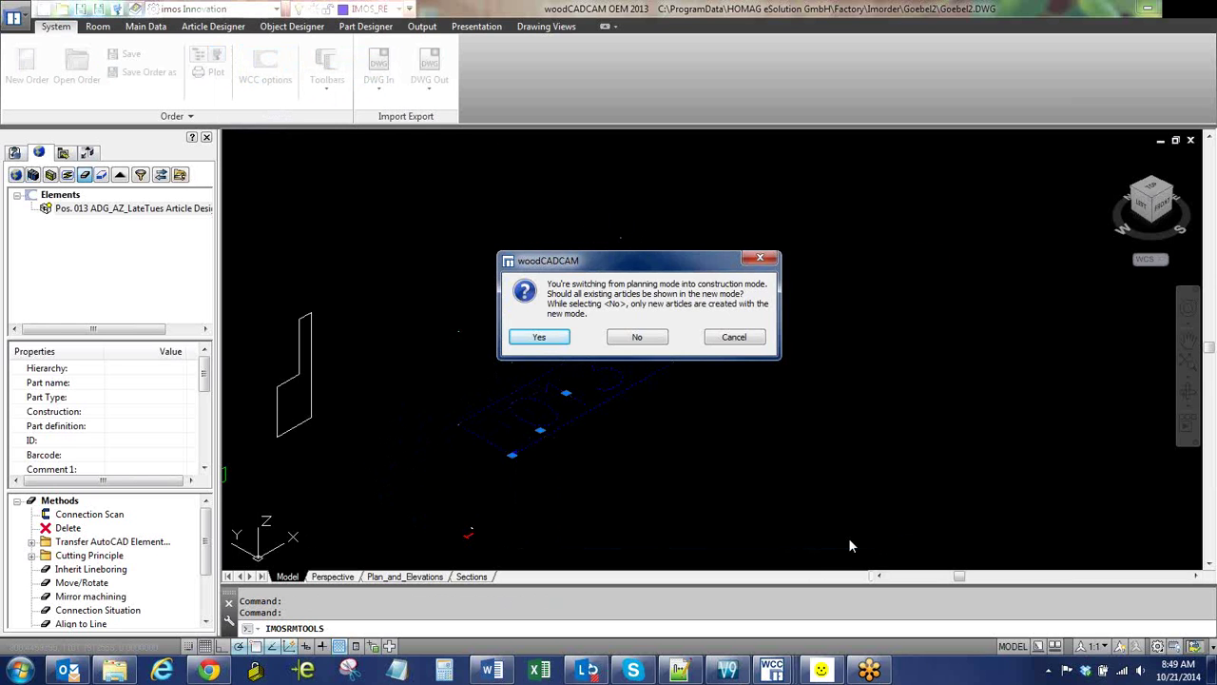
{"action": "left_click", "coordinate": [555, 338]}
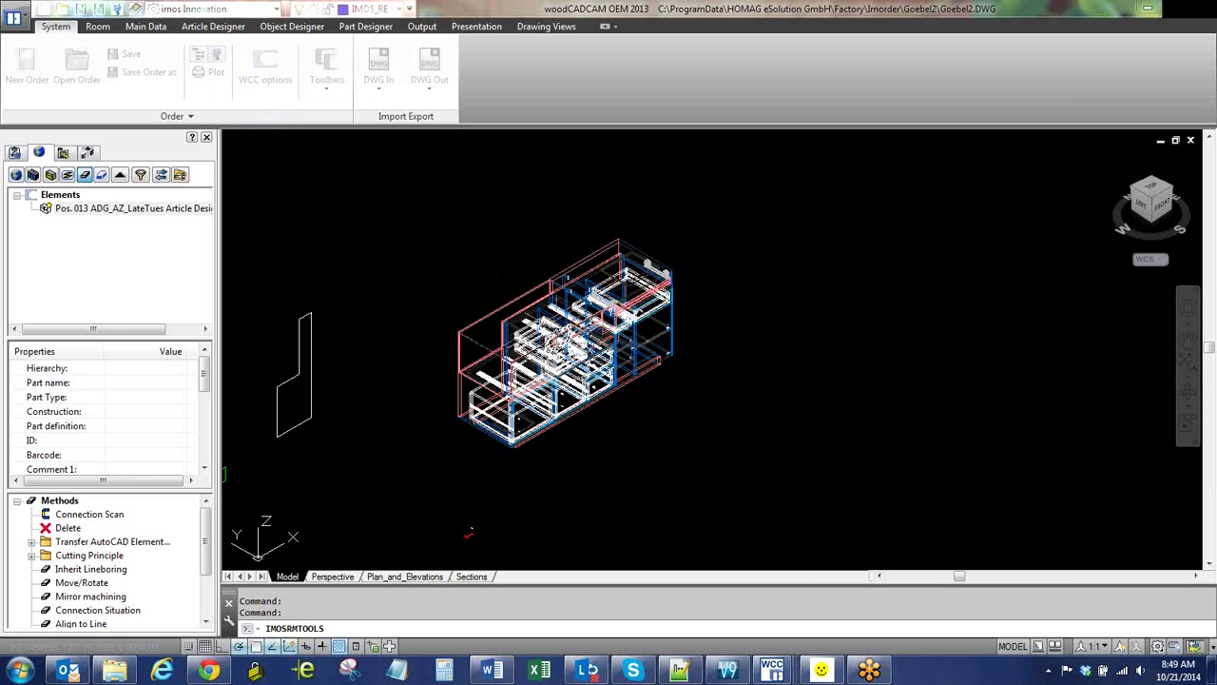
{"action": "scroll", "coordinate": [497, 477], "scroll_direction": "up", "scroll_amount": 5}
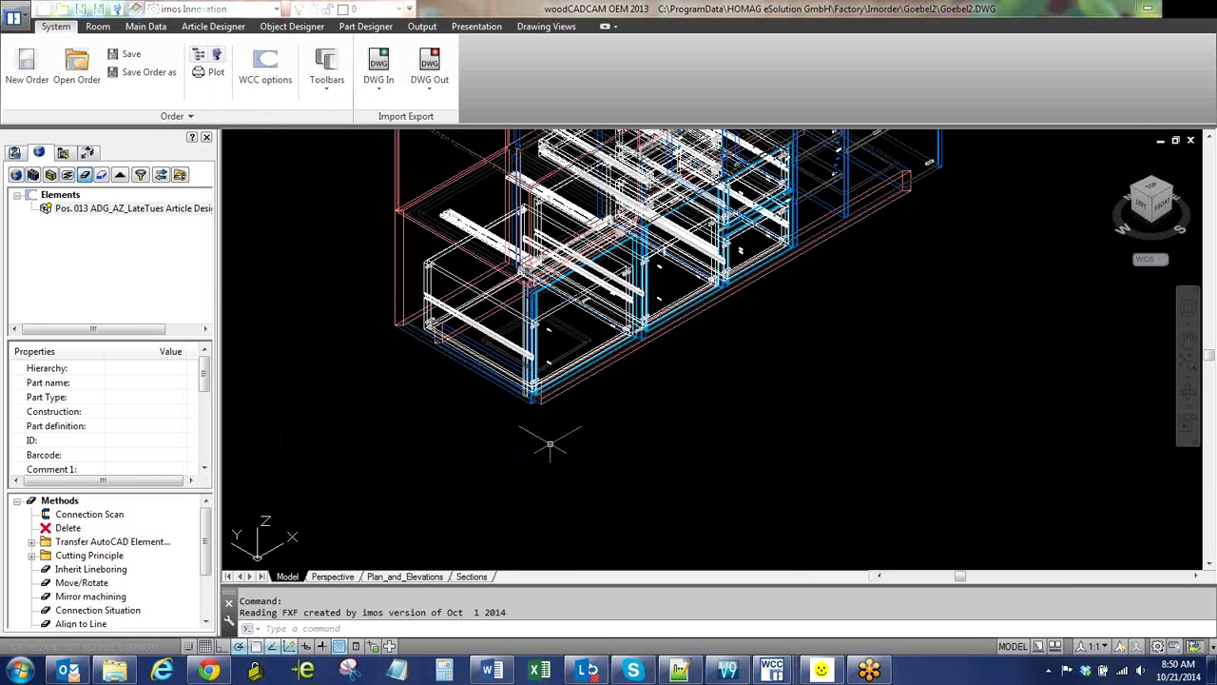